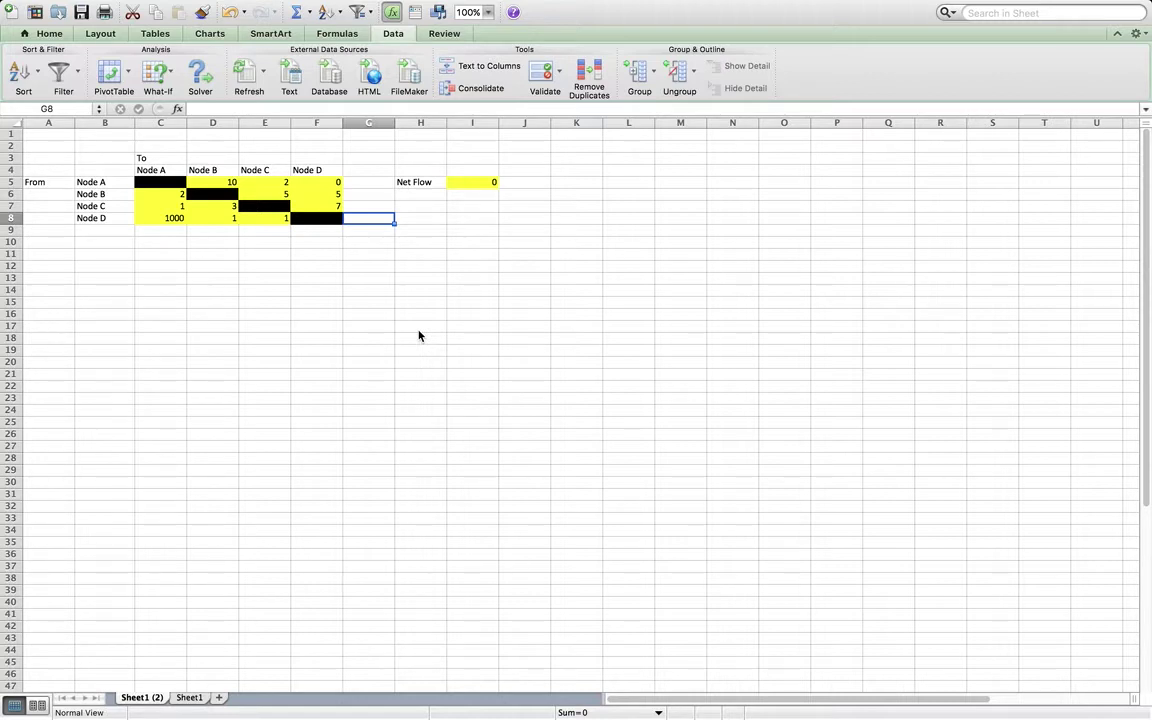
Clear the 1000 capacity from the Node D to Node A cell, C8.
left_click(104, 182)
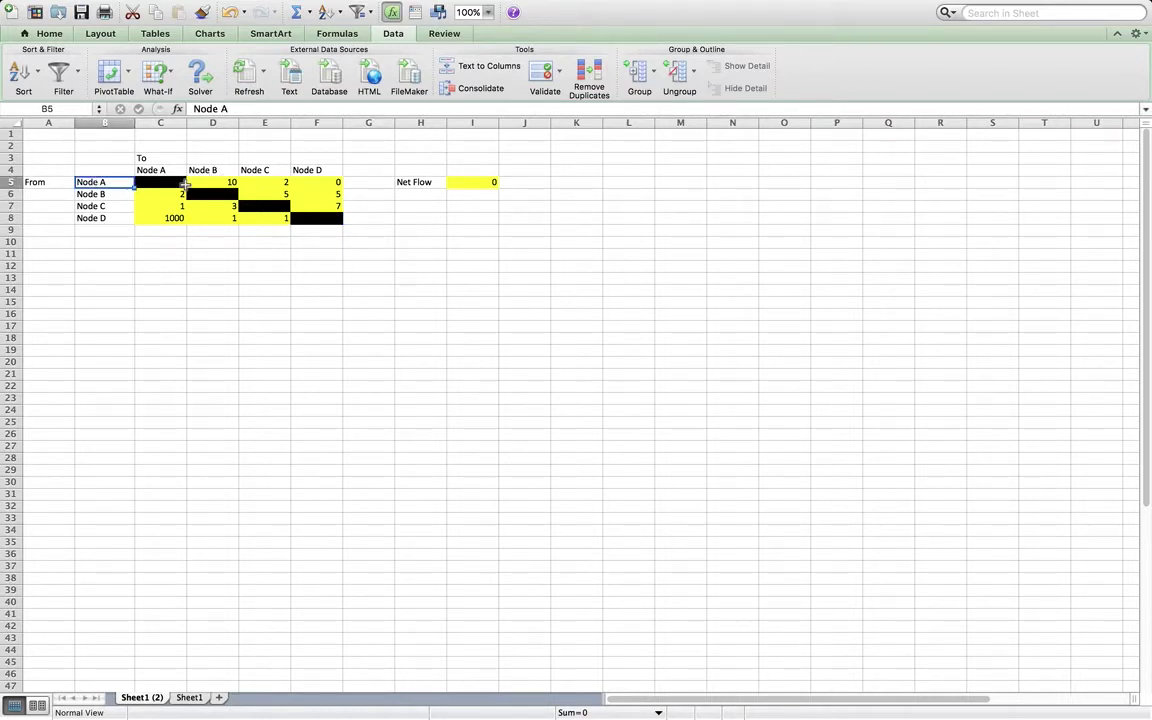
left_click(162, 218)
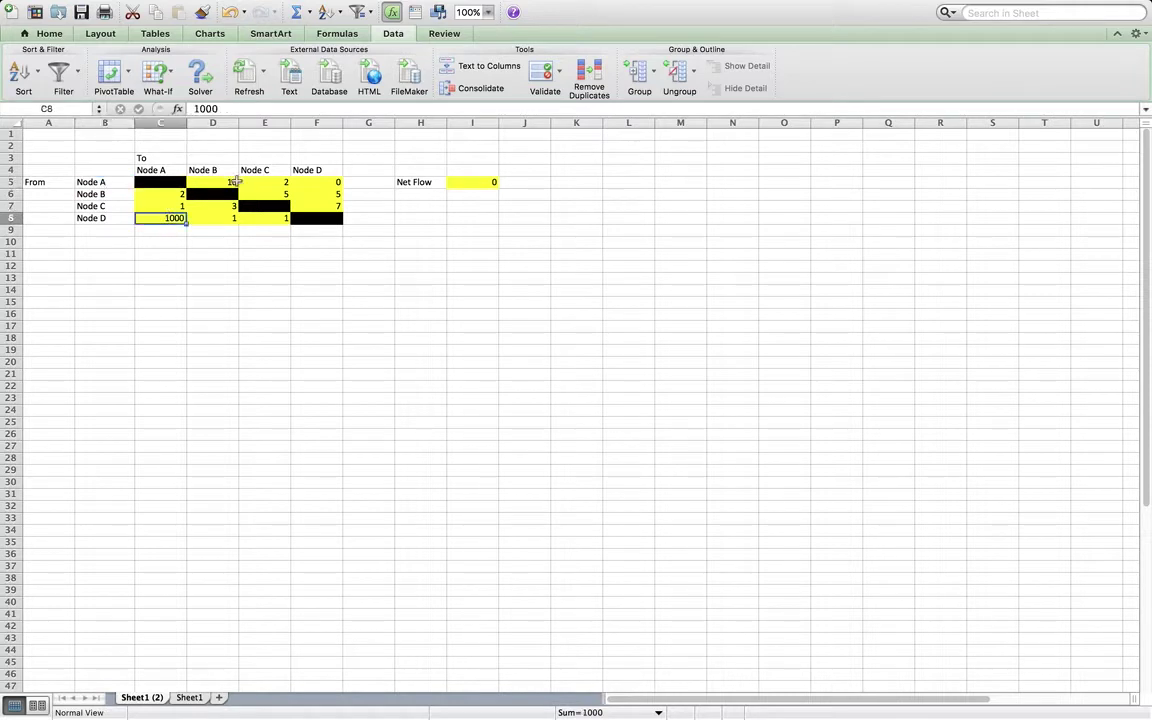
key("Delete")
Review Node A's capacities to Nodes A, B, C and D.
left_click(85, 185)
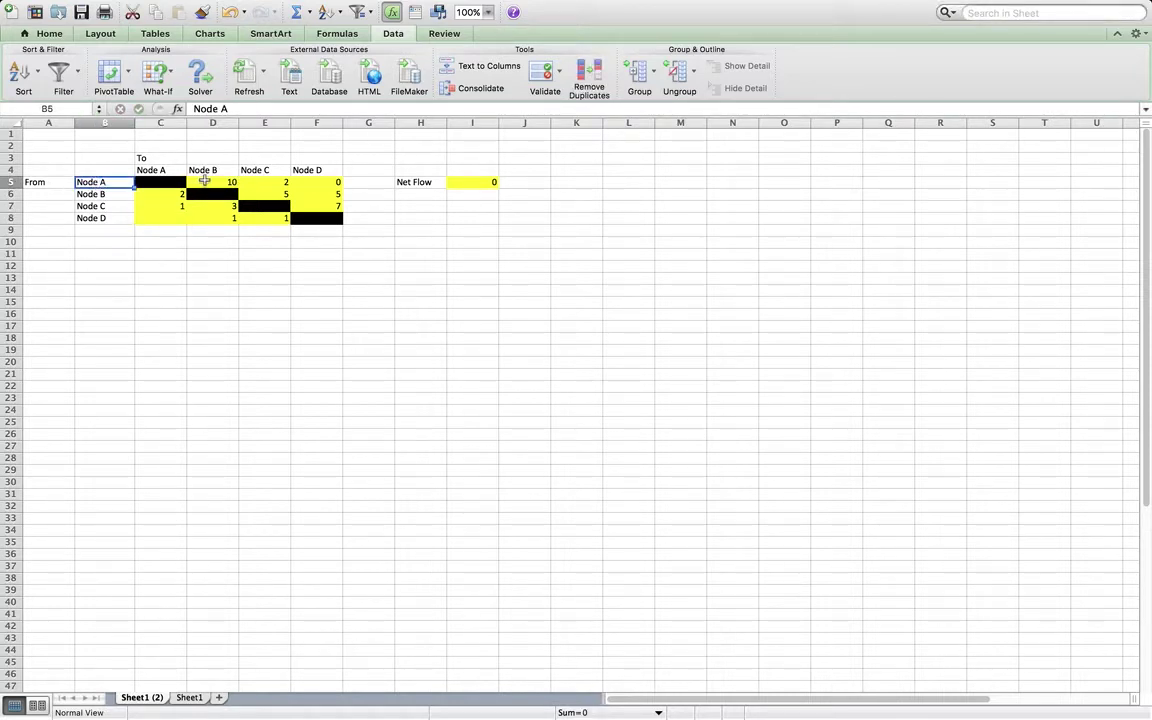
left_click(152, 184)
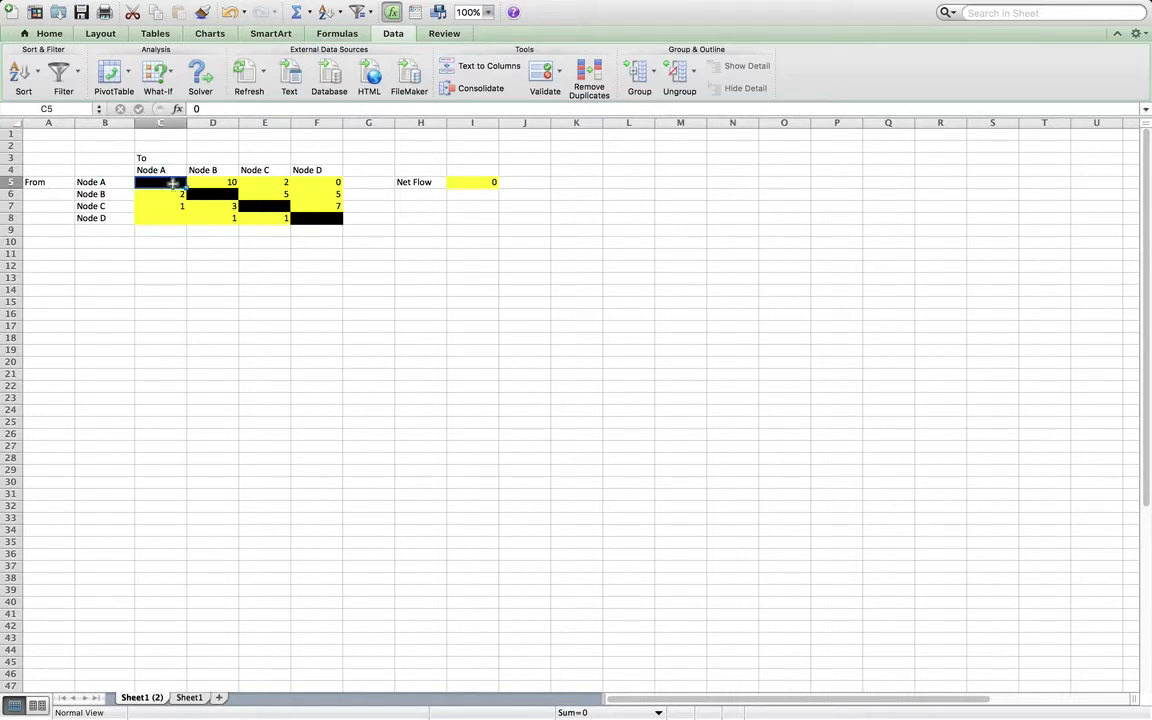
left_click(108, 181)
left_click(229, 183)
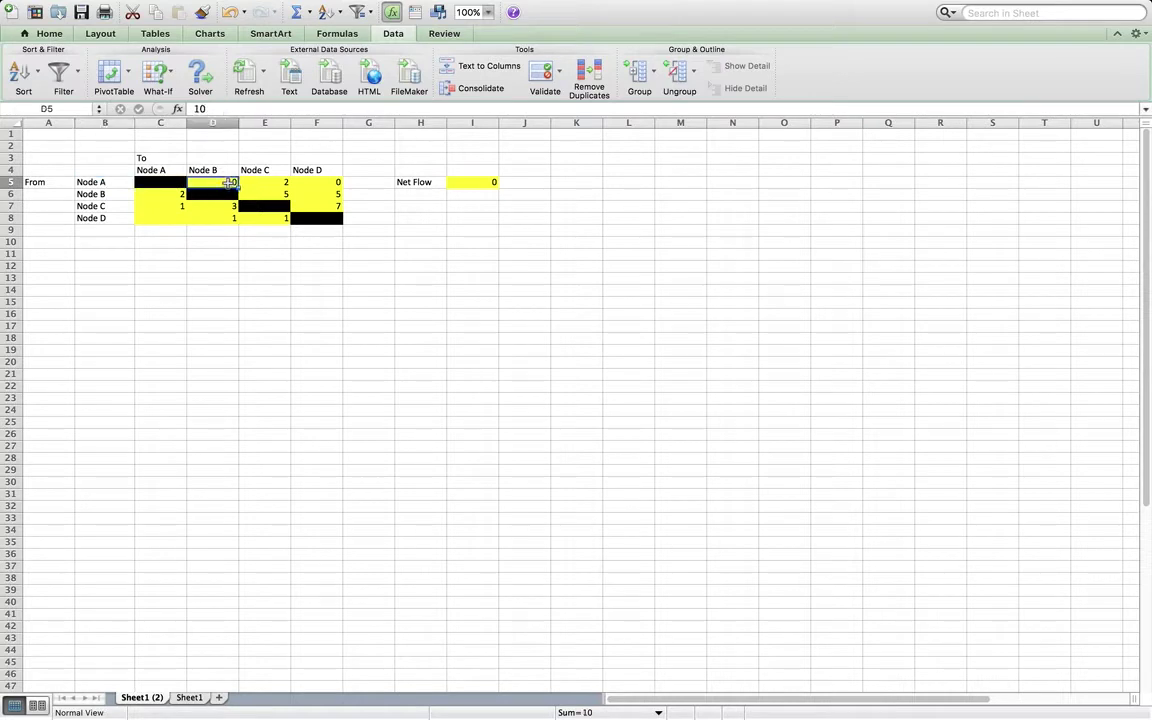
left_click(86, 181)
left_click(262, 182)
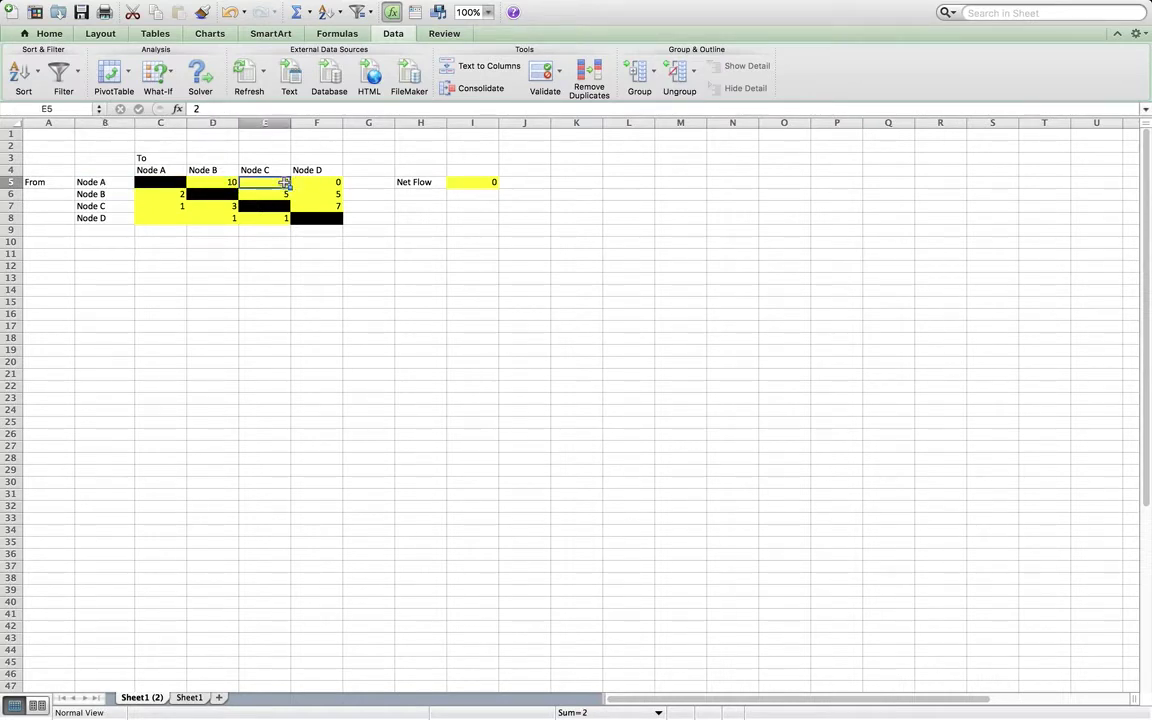
left_click(113, 182)
left_click(314, 185)
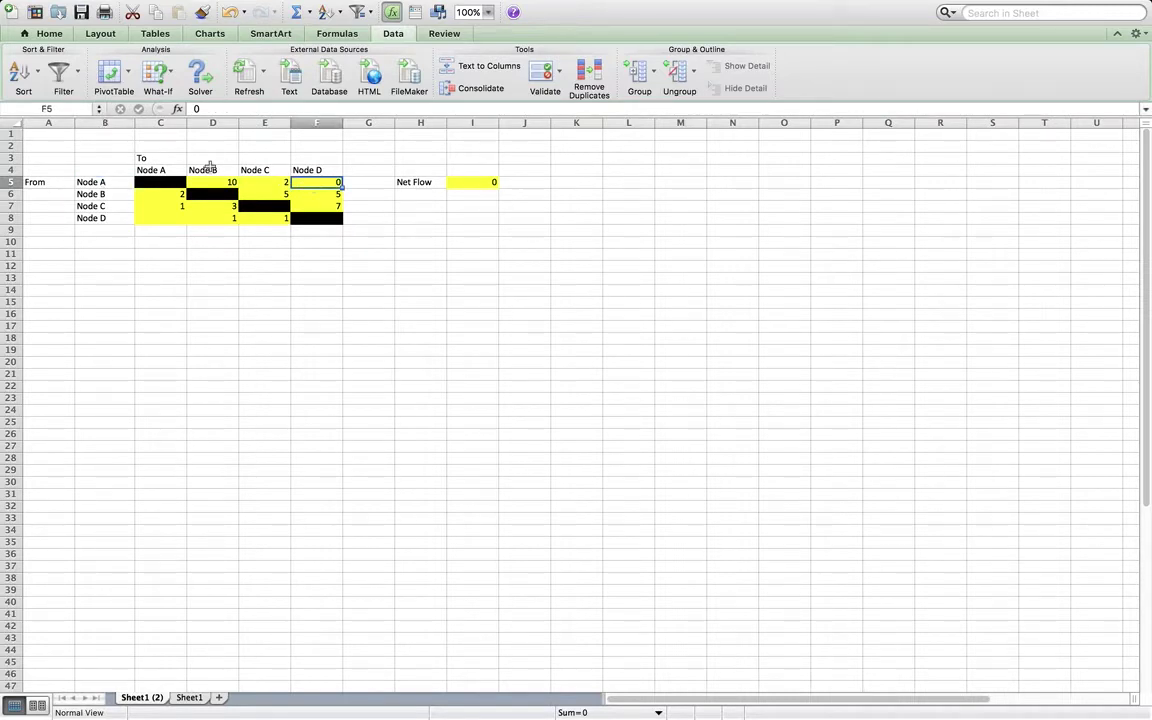
Review Node B's capacities, then go to the Node C row and the emptied C8 cell.
left_click(100, 193)
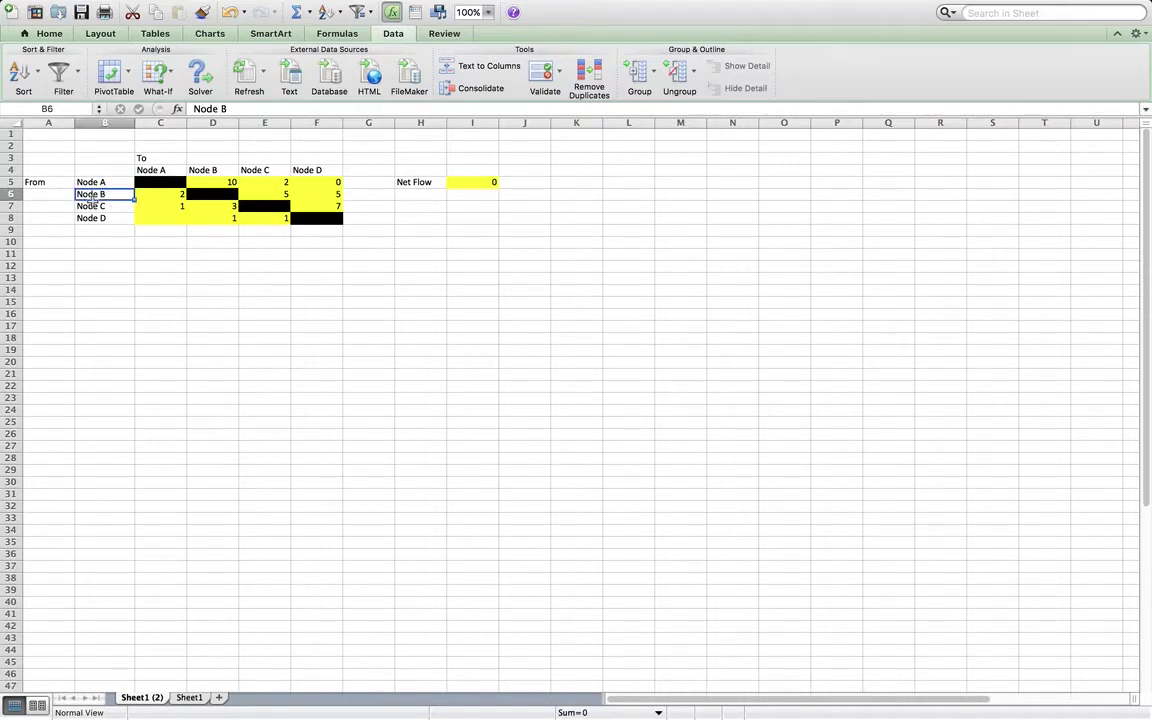
left_click(158, 196)
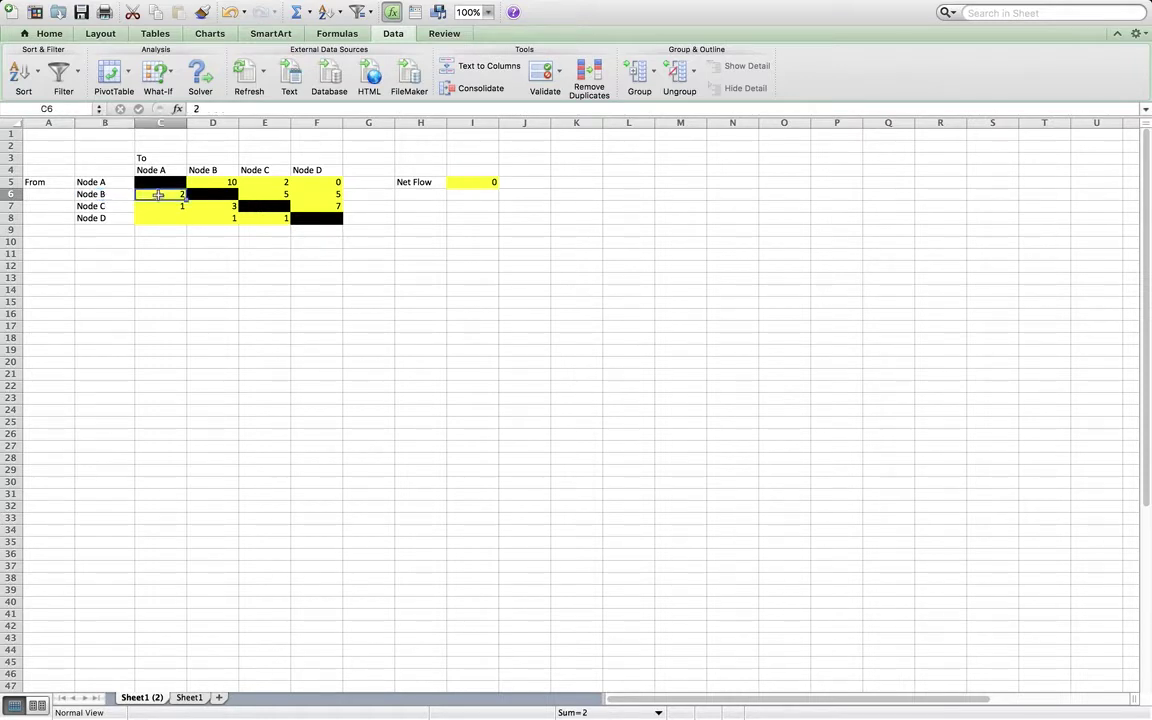
left_click(112, 195)
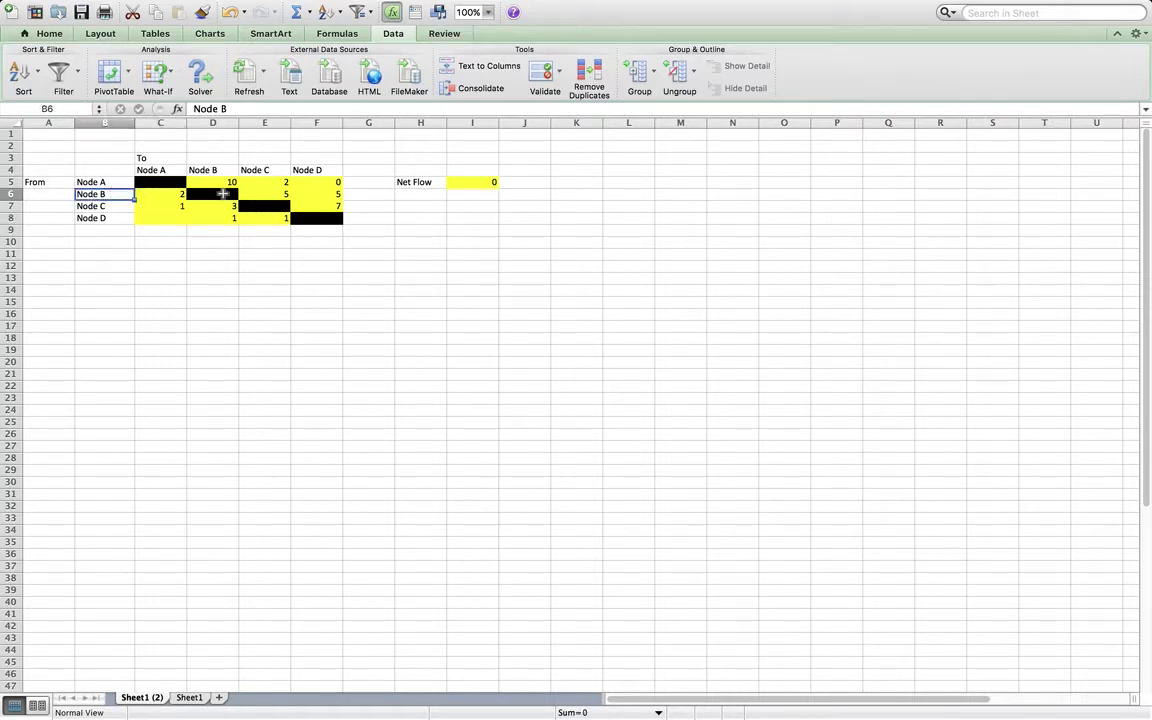
left_click(222, 193)
left_click(92, 194)
left_click(262, 193)
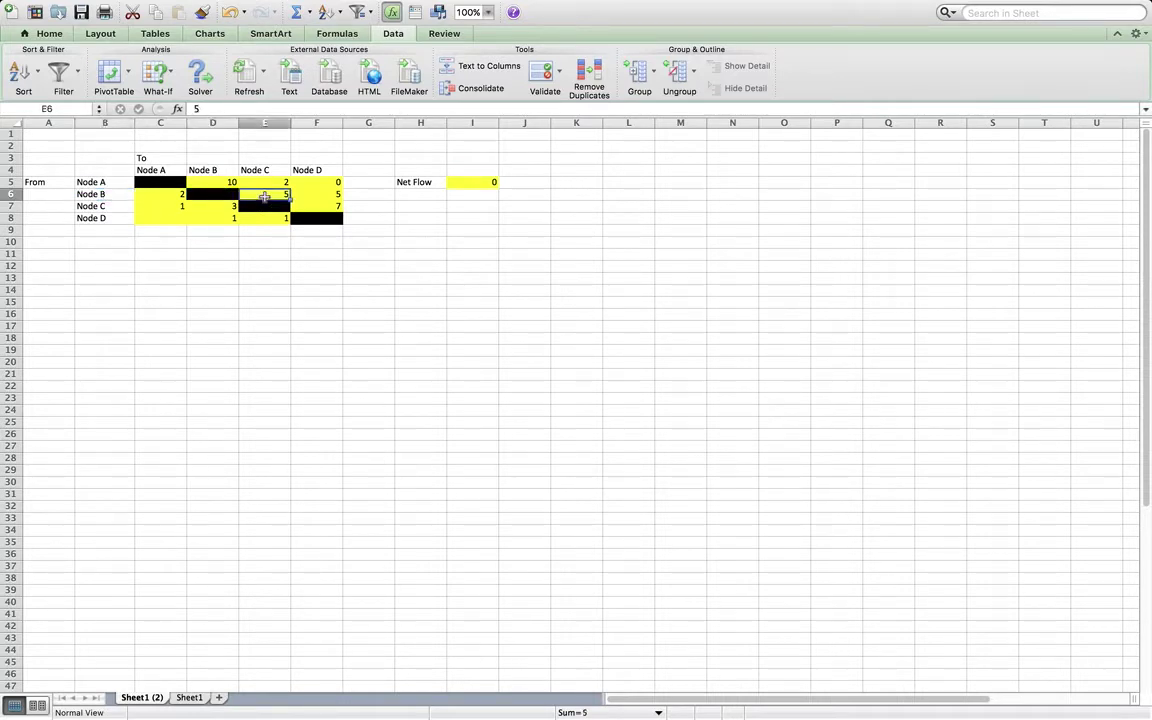
left_click(100, 196)
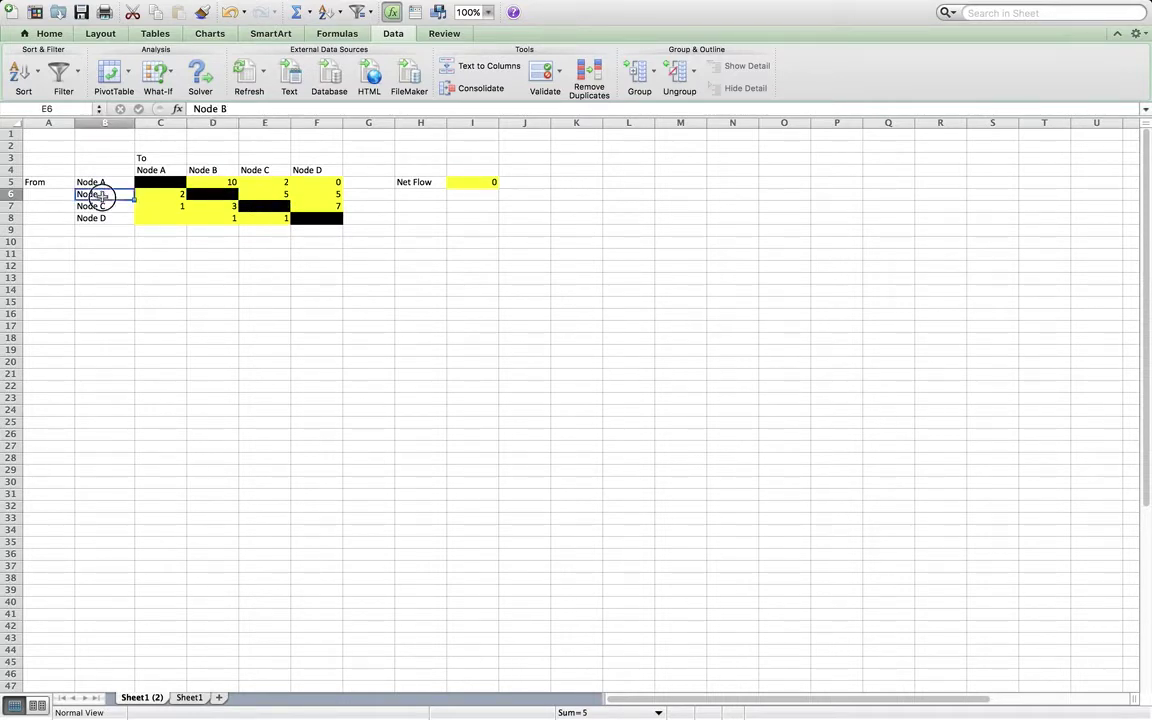
left_click(315, 197)
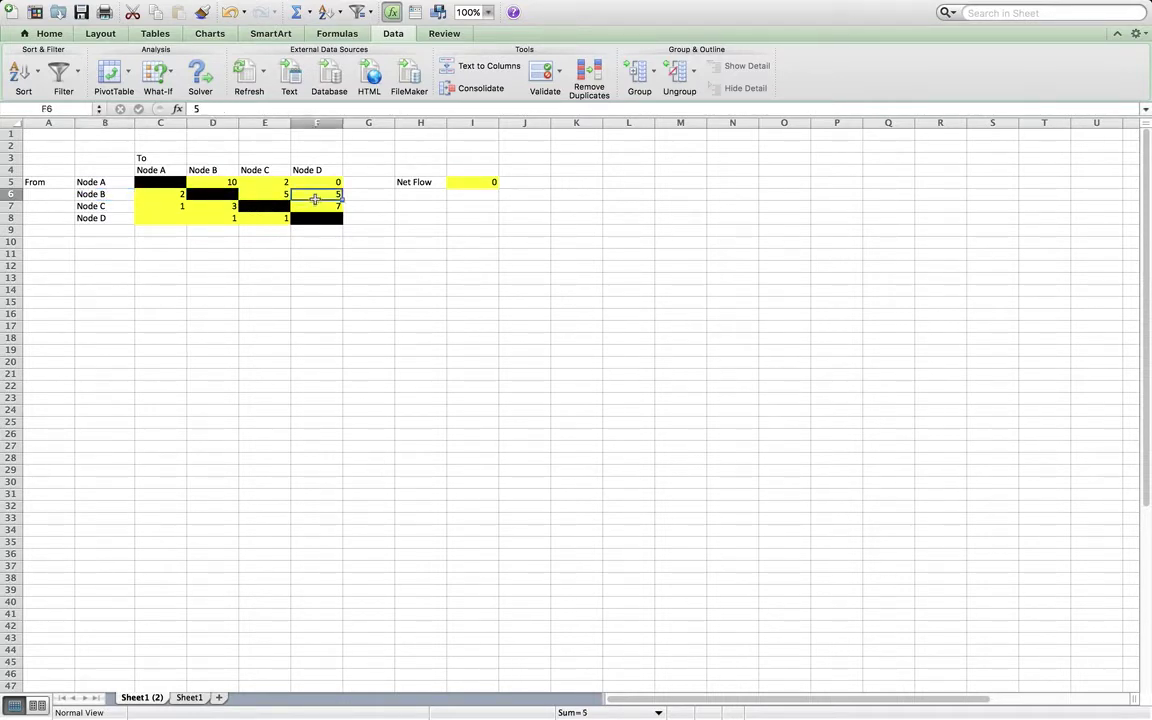
left_click(92, 205)
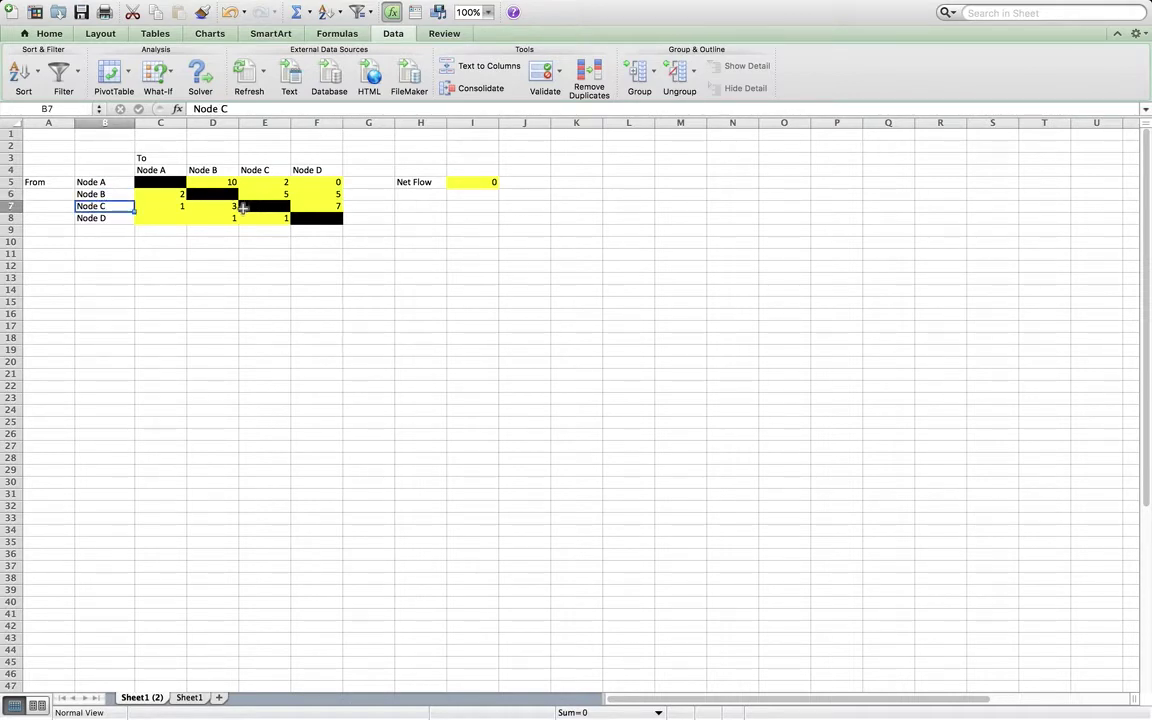
left_click(170, 222)
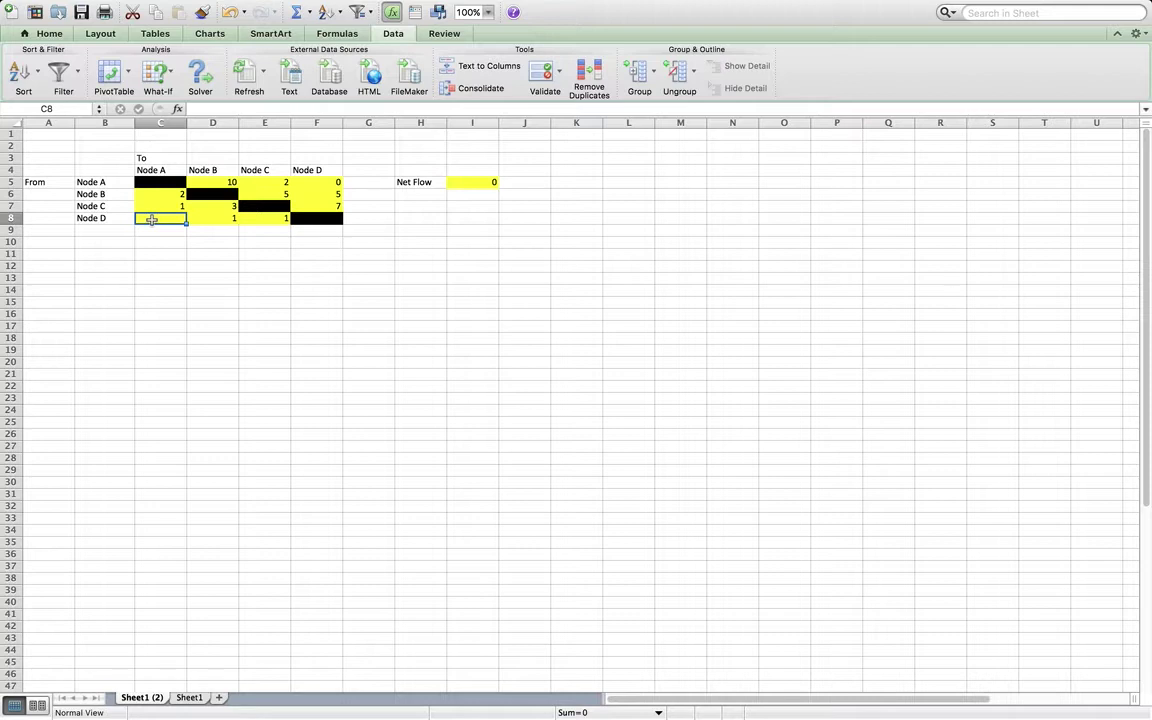
Enter 1000 in C8 as the Node D to Node A capacity.
type("100")
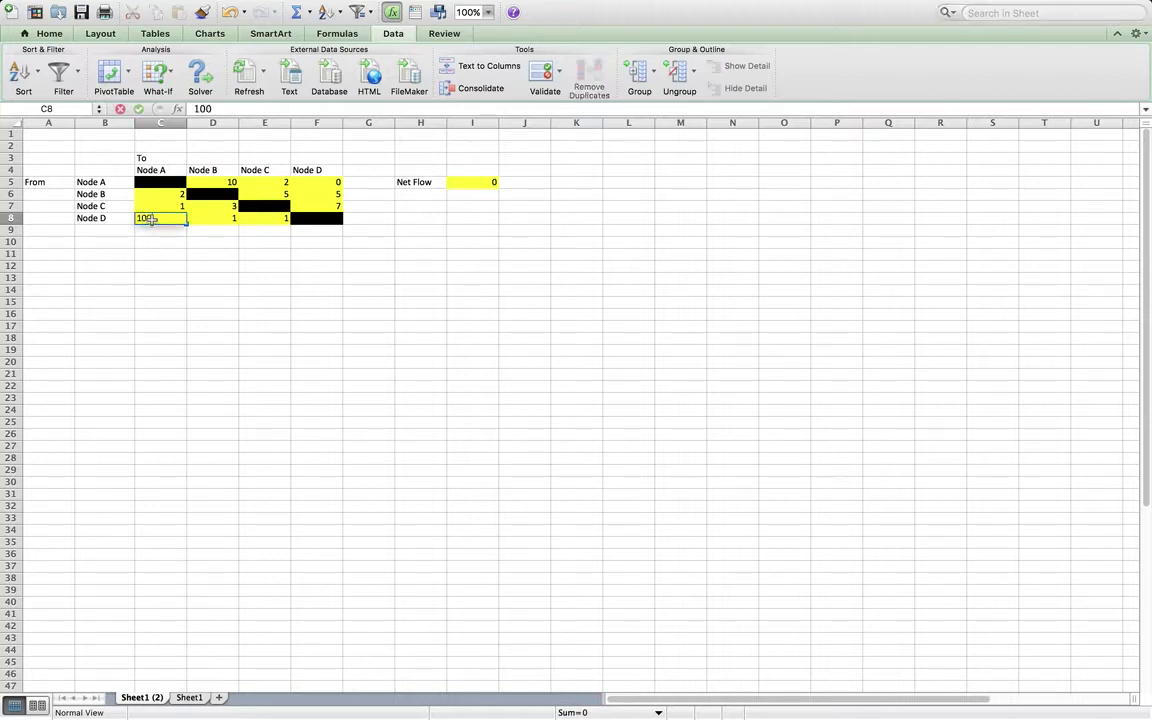
type("0")
key("Return")
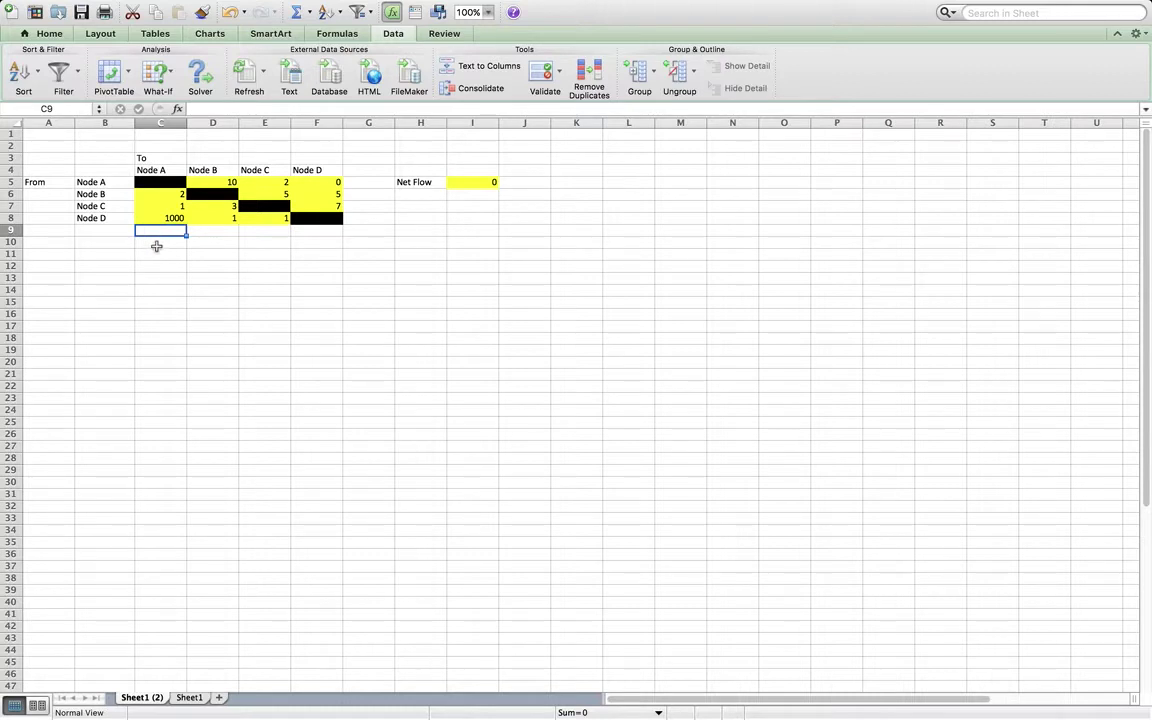
left_click(157, 246)
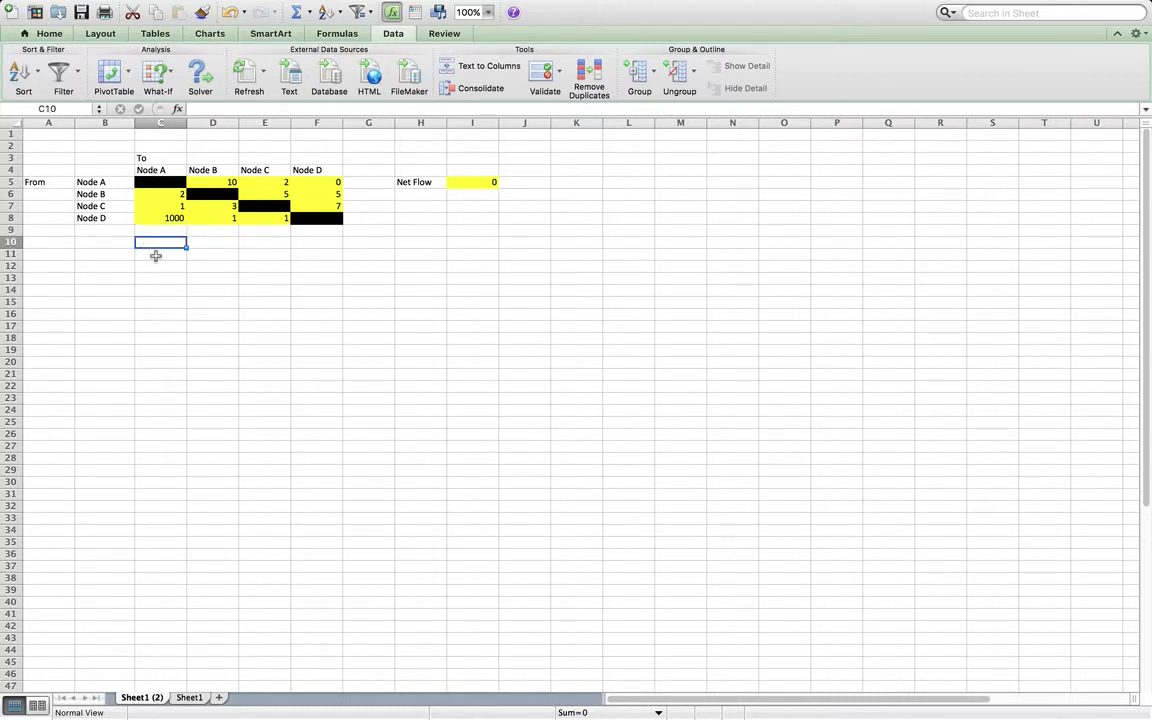
Paste a copy of the capacity table, with headers, starting at B10.
left_click(156, 255)
left_click_drag(90, 170, 313, 214)
key("super+c")
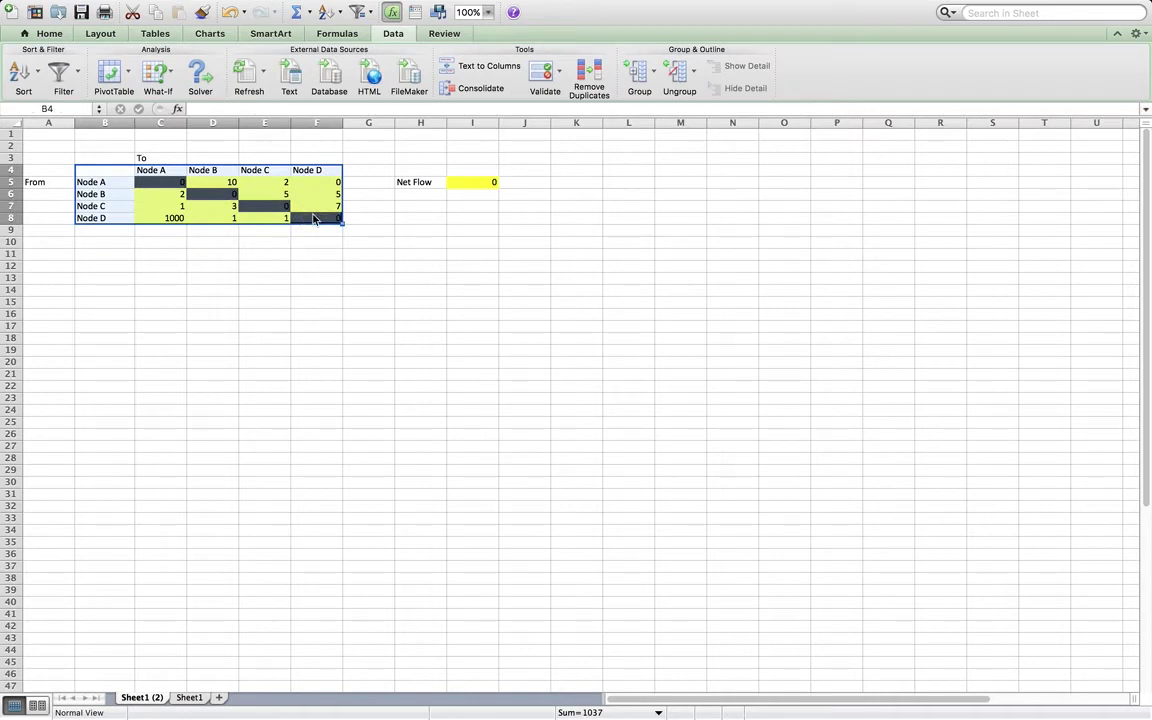
left_click(120, 244)
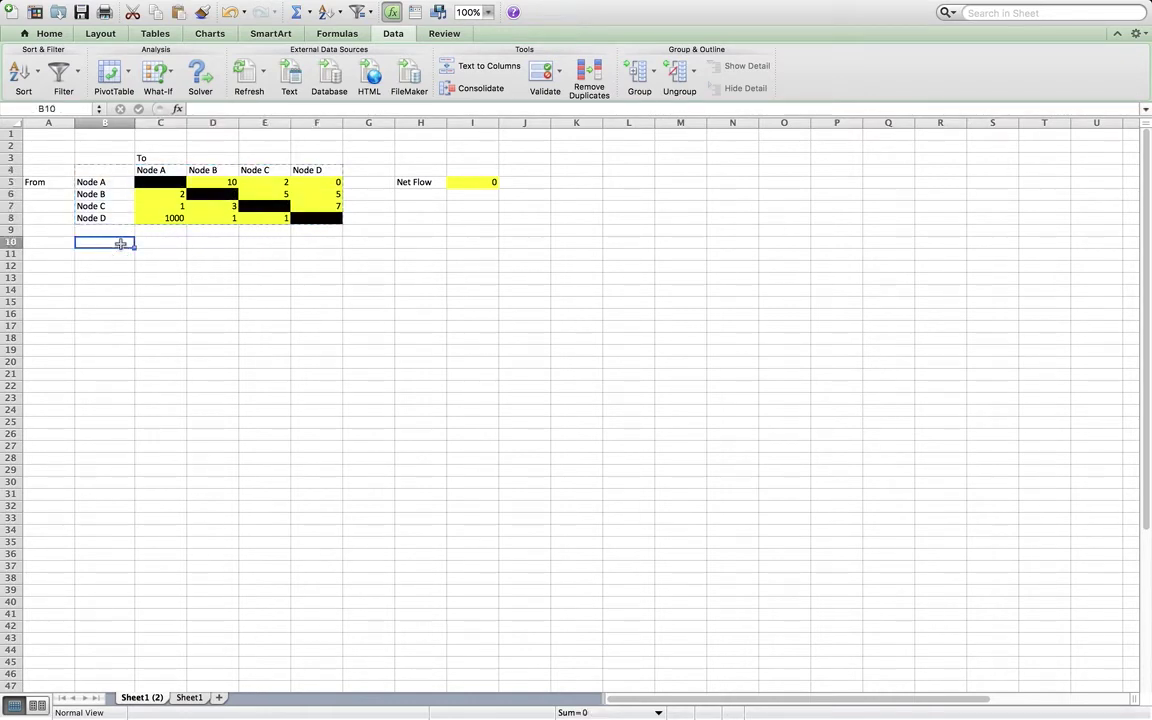
key("super+v")
Fill the pasted value cells C11:F14 orange.
left_click_drag(160, 254, 316, 290)
left_click(84, 33)
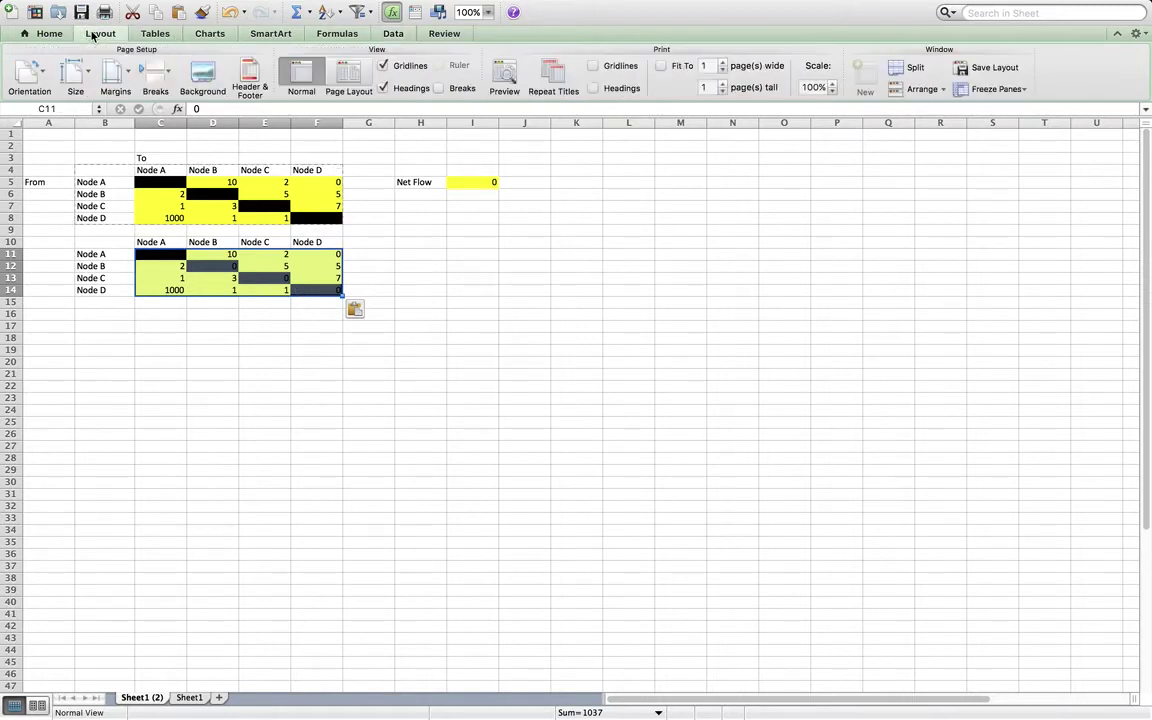
left_click(41, 38)
left_click(250, 88)
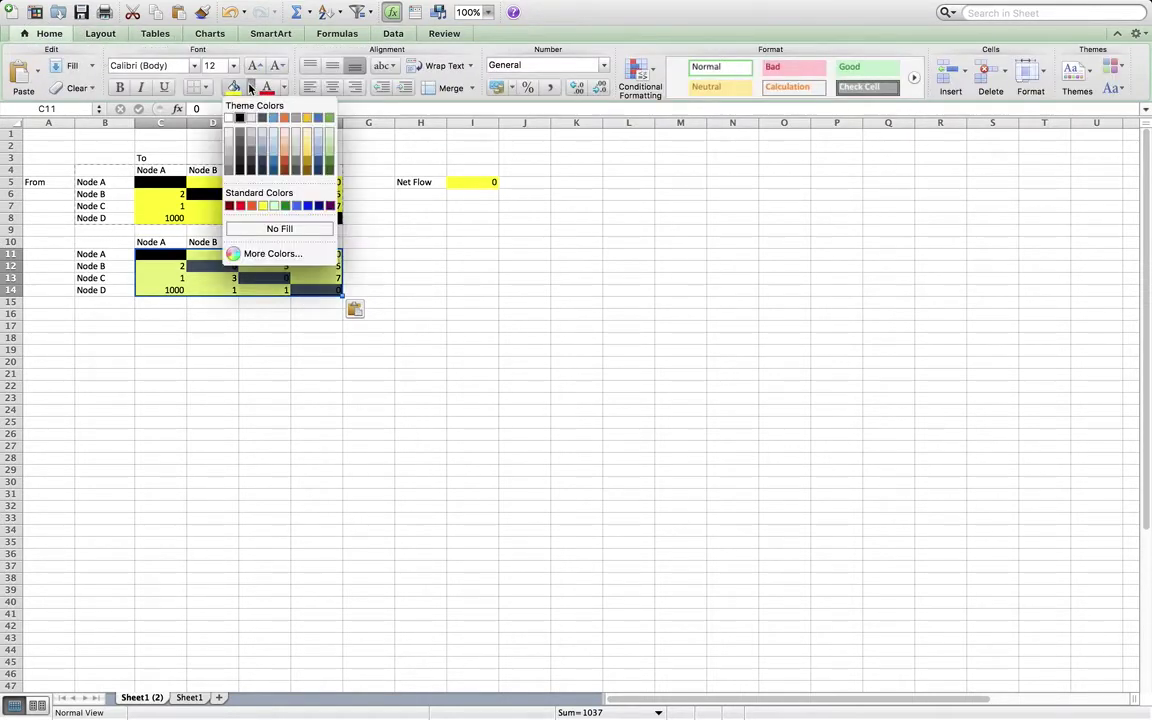
left_click(285, 118)
left_click(211, 275)
Copy the Node A row's zeros and paste them into C12:F14.
left_click_drag(163, 254, 340, 260)
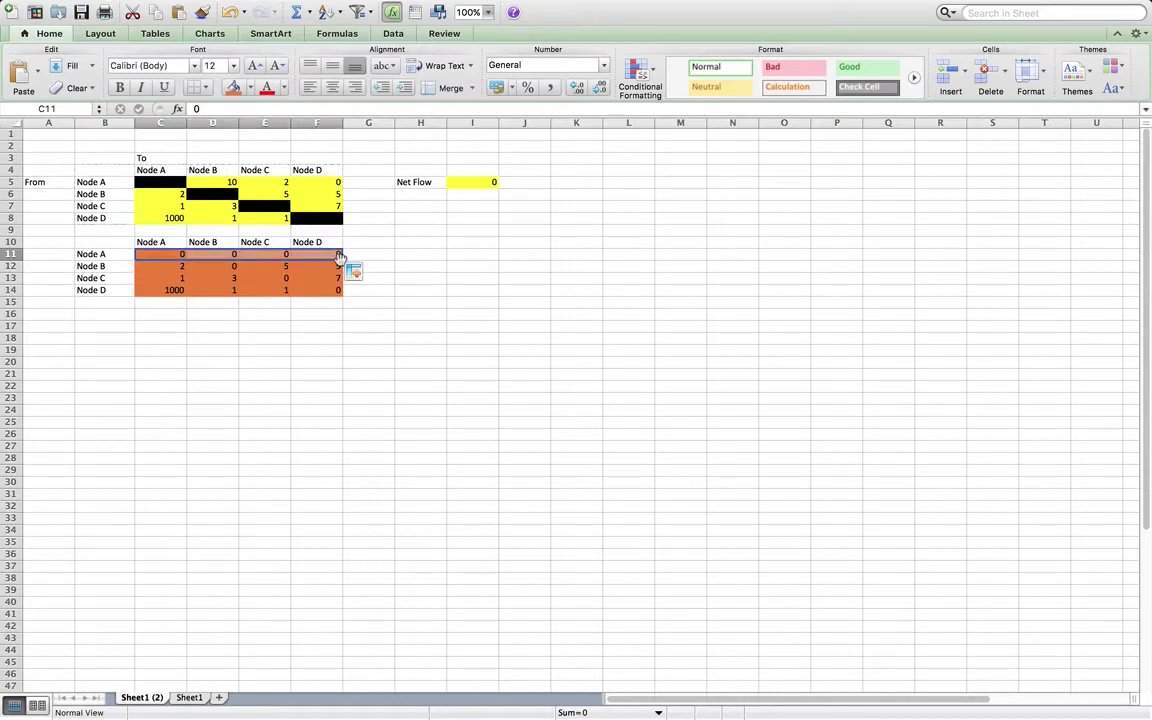
left_click(340, 262)
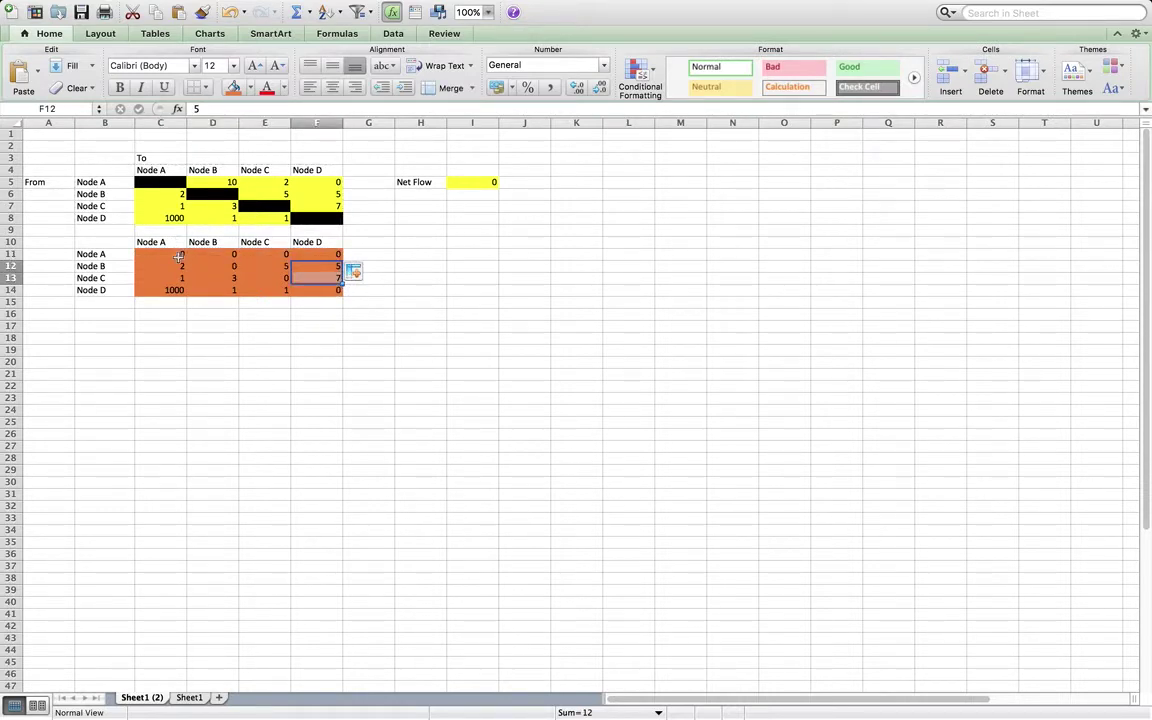
left_click_drag(160, 254, 310, 254)
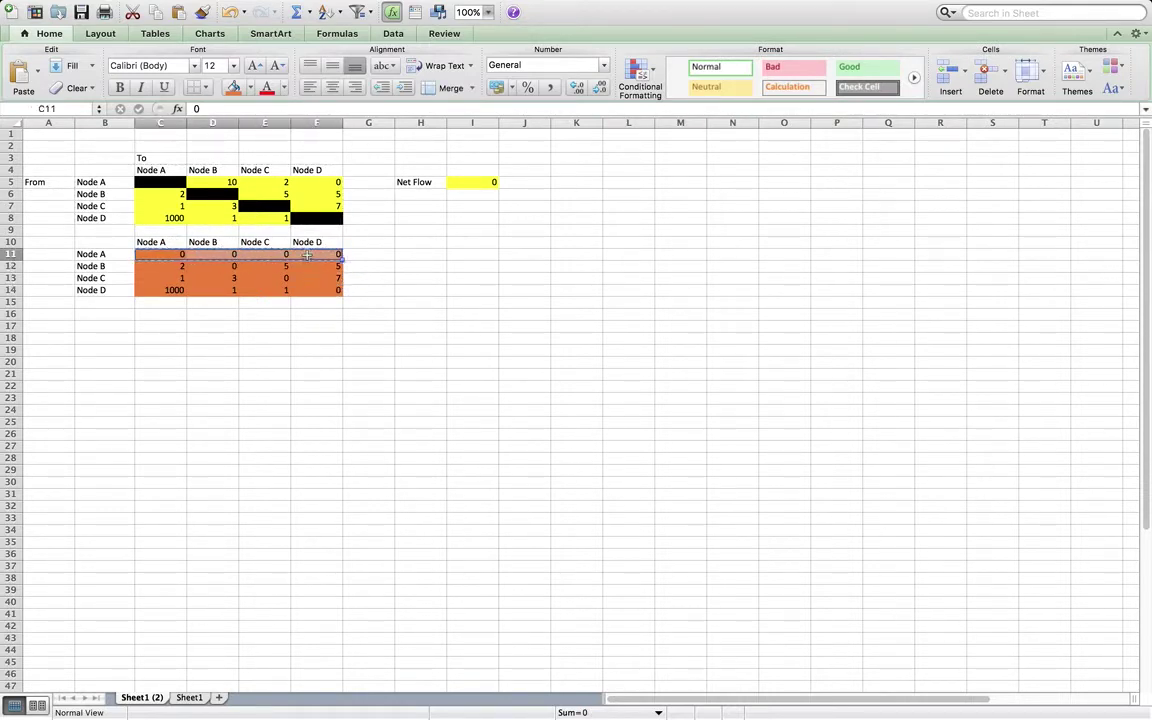
key("ctrl+c")
key("Down")
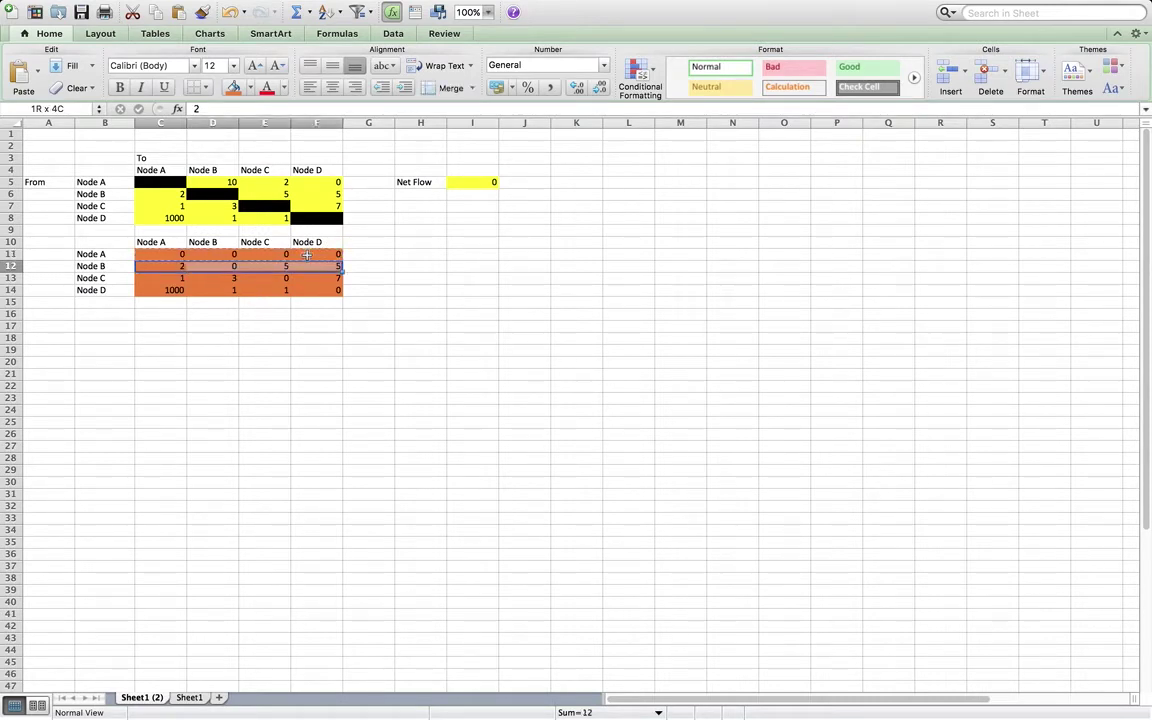
key("shift+Right")
key("shift+Right")
key("shift+Right")
key("shift+Down")
key("shift+Down")
key("ctrl+v")
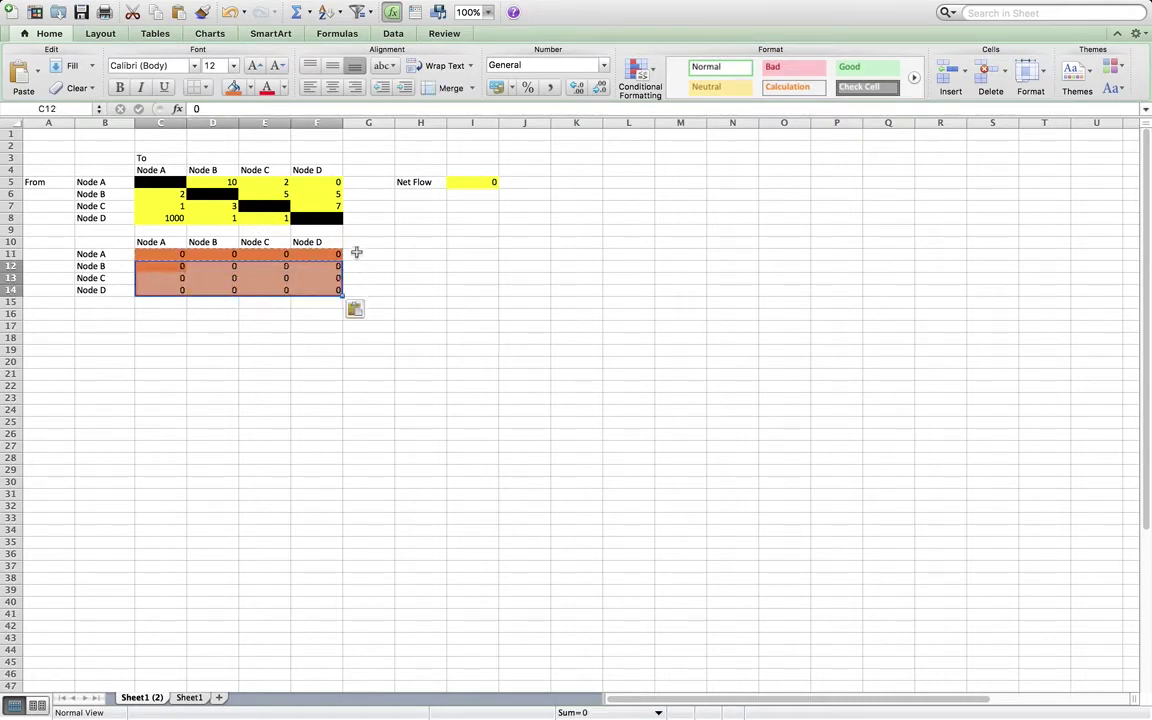
left_click(357, 252)
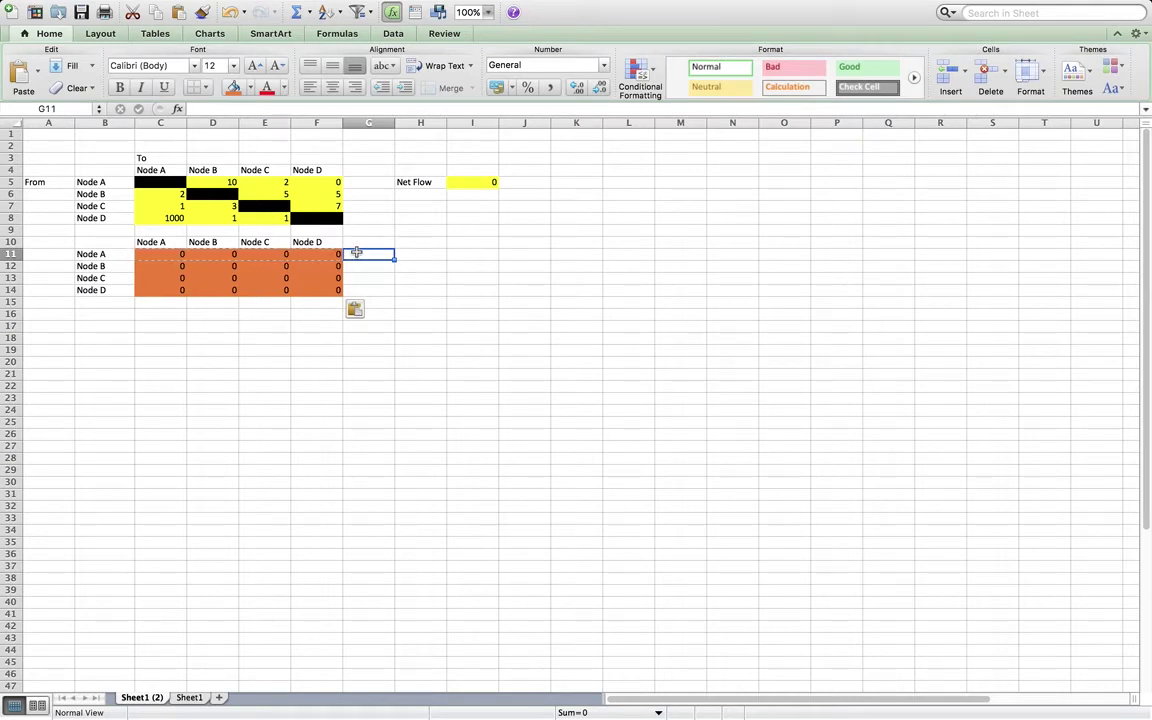
left_click(157, 252)
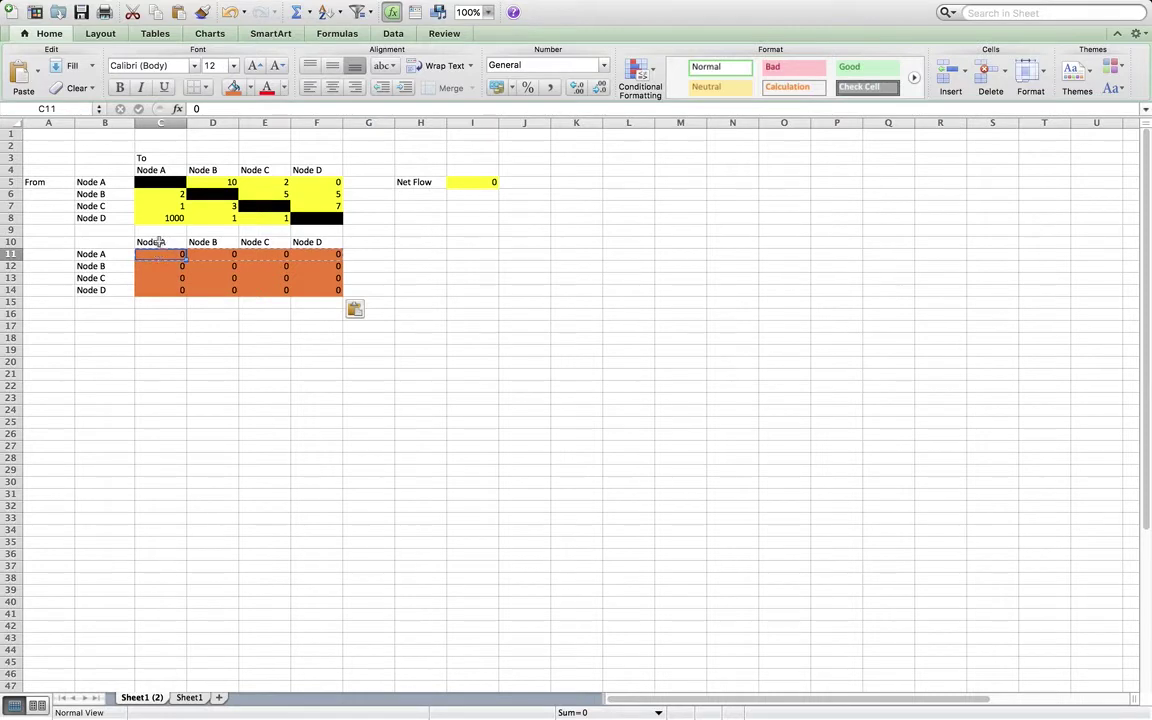
left_click(178, 194)
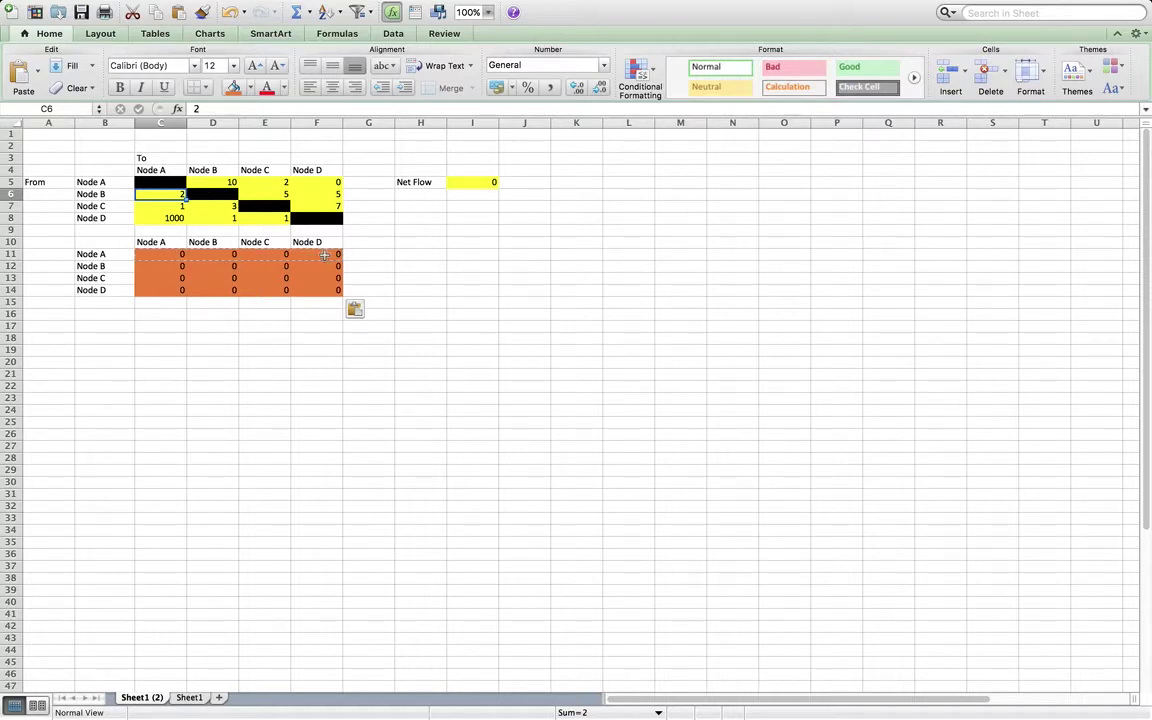
left_click(357, 254)
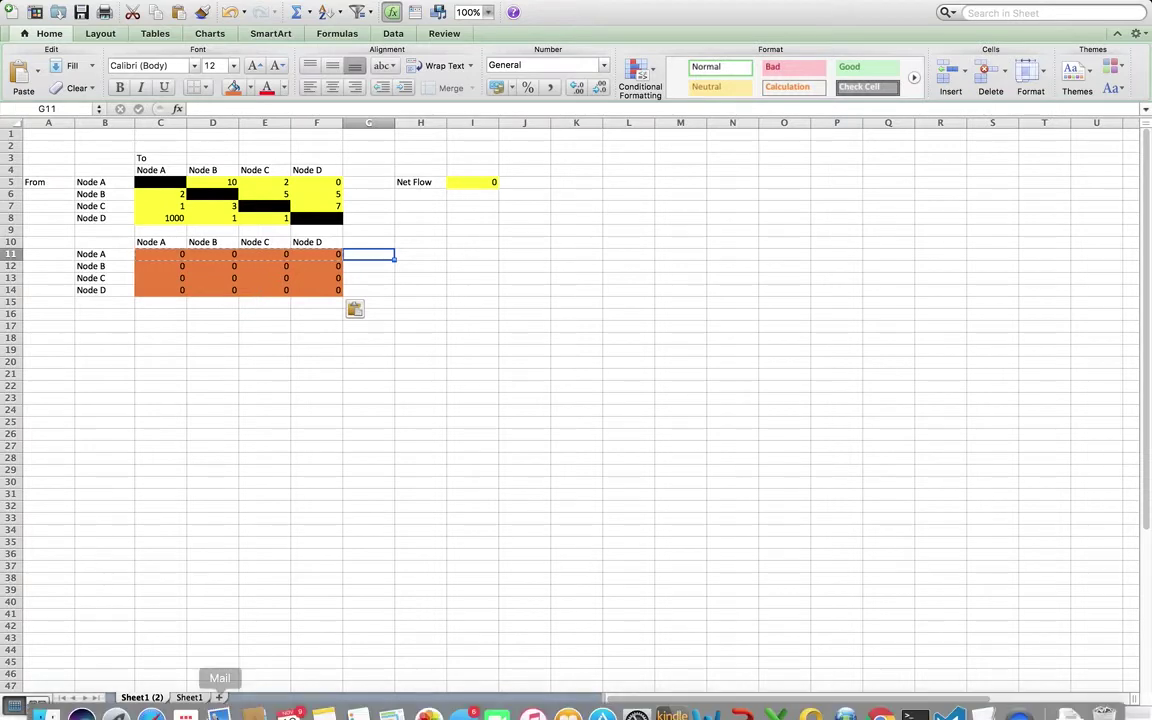
left_click(178, 698)
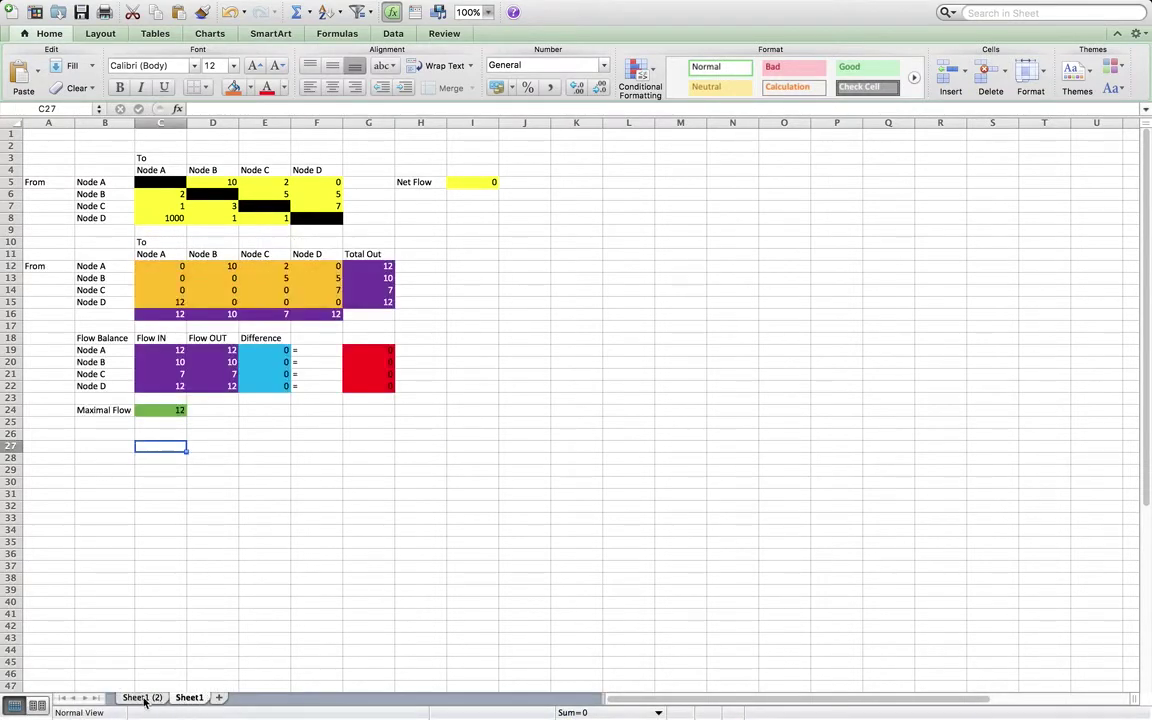
left_click(142, 697)
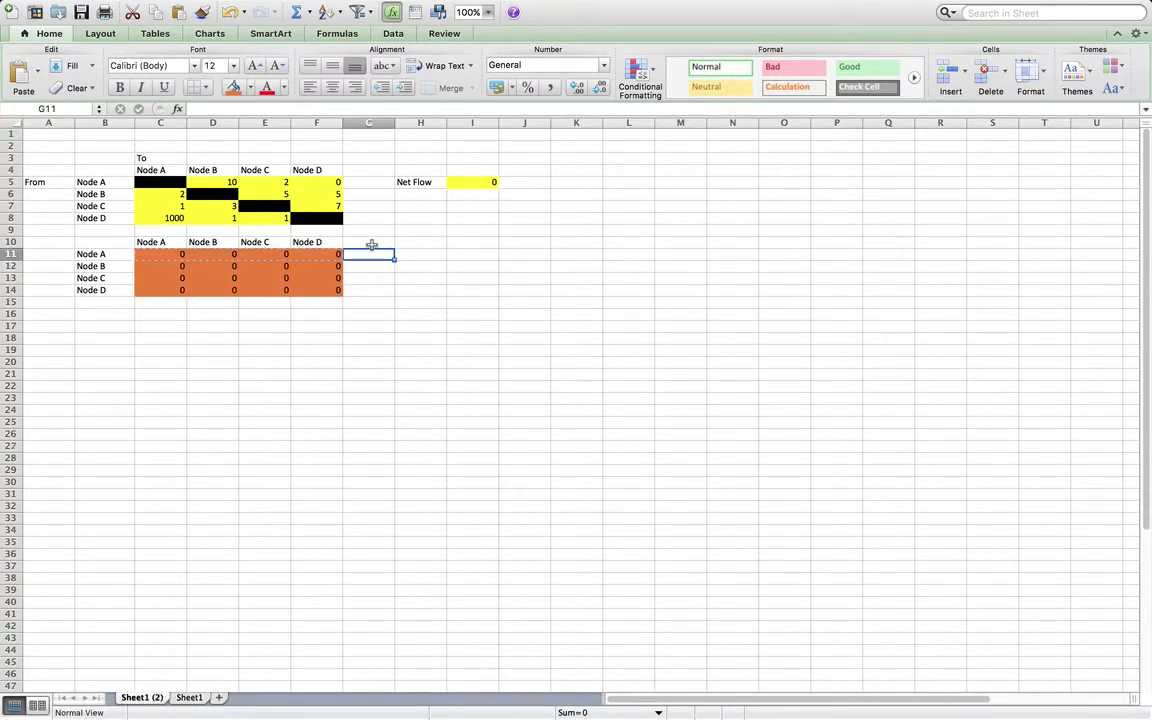
Label cell G10 'Total Out'.
left_click(370, 243)
type("Total")
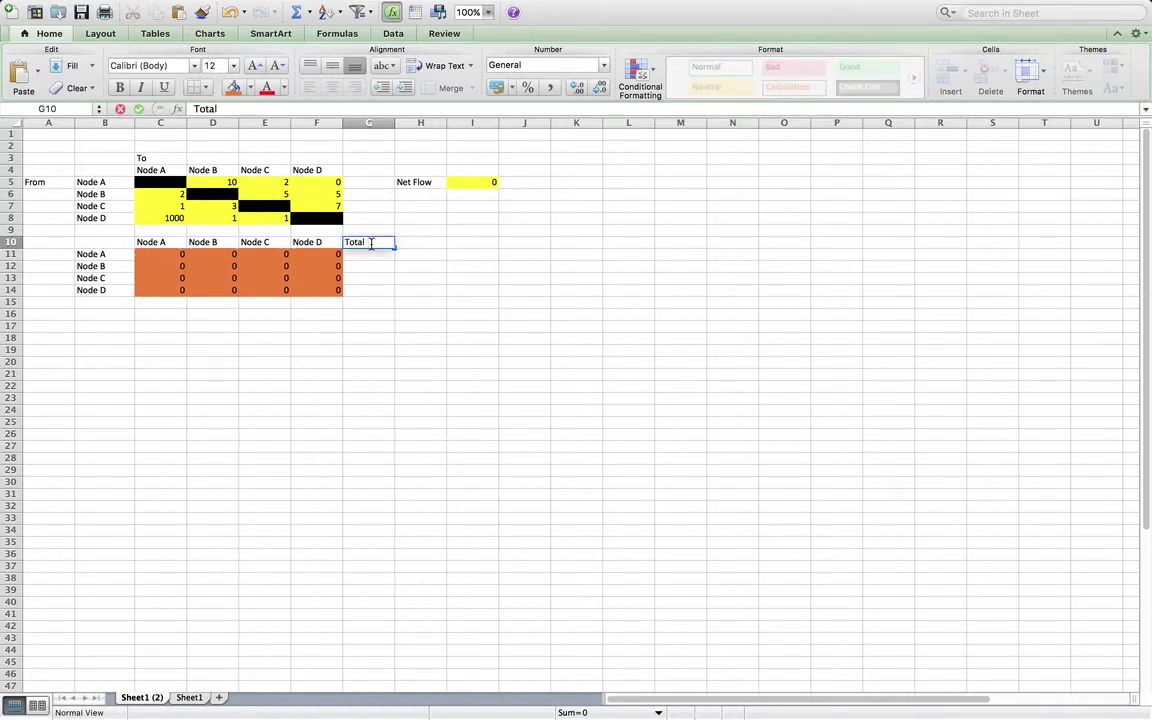
type(" Out")
key("Return")
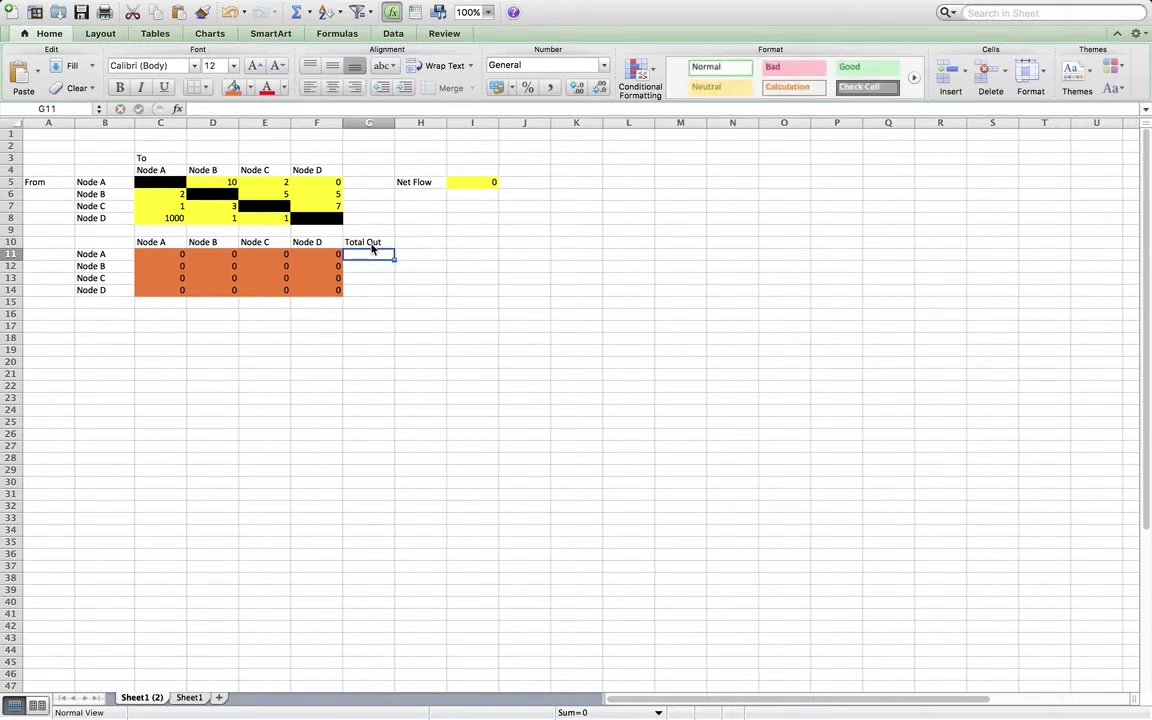
Attempt an added-cell row total formula in G11, then discard it.
type("=")
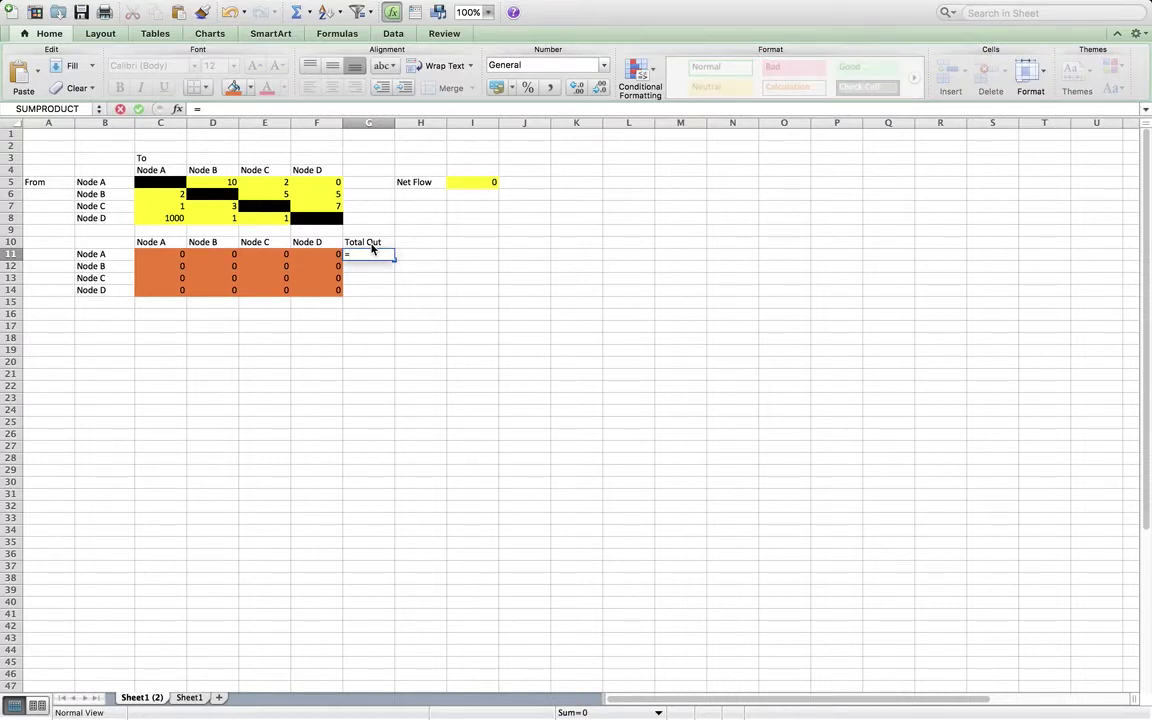
key("Left")
key("Left")
key("Left")
key("Left")
type("+")
key("Left")
key("Left")
key("Left")
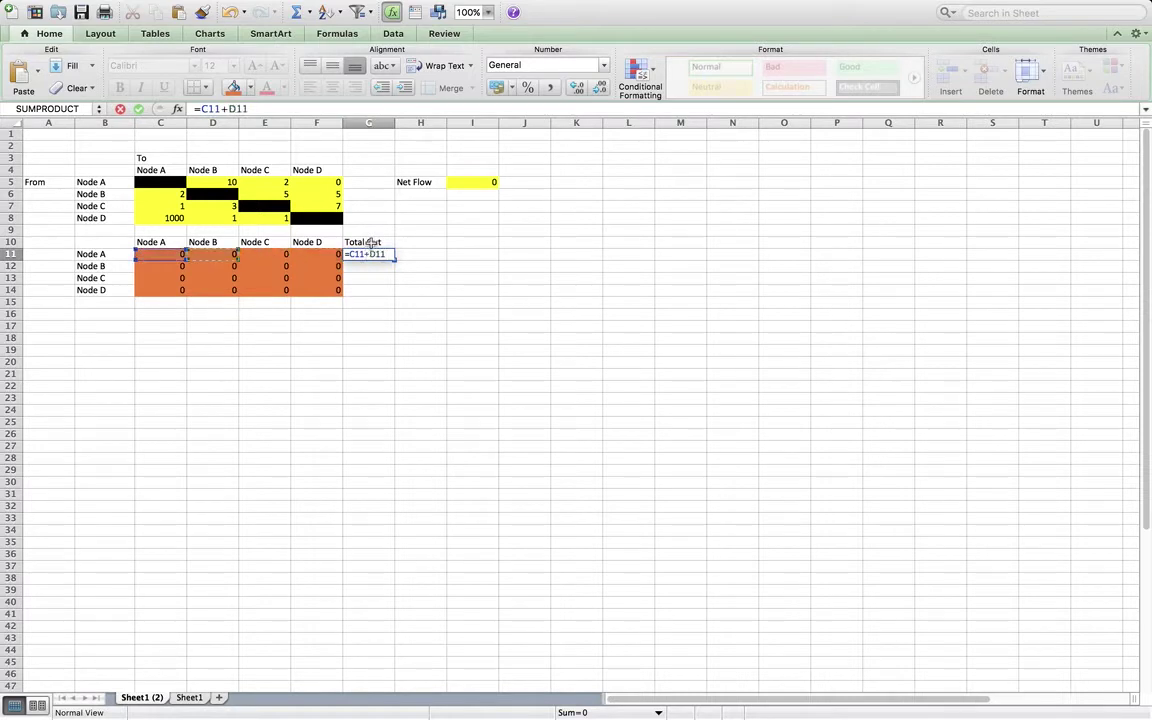
type("+")
key("Left")
key("Left")
type("+")
key("Left")
type("+")
key("Return")
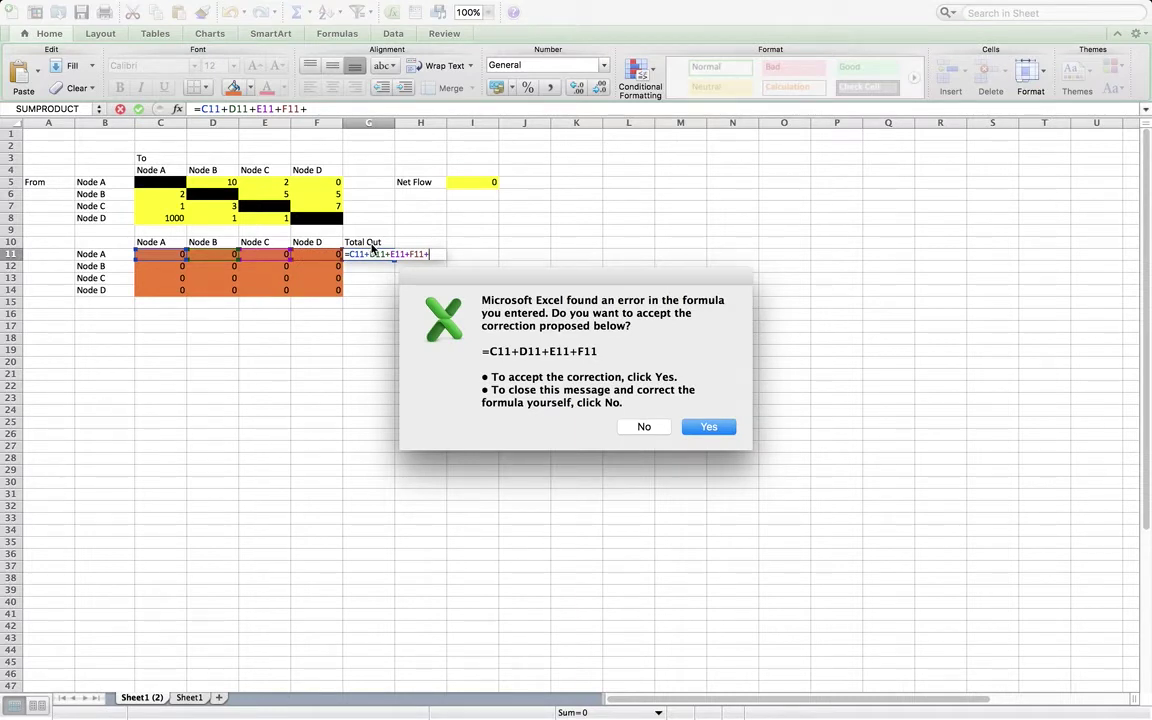
key("Escape")
key("Escape")
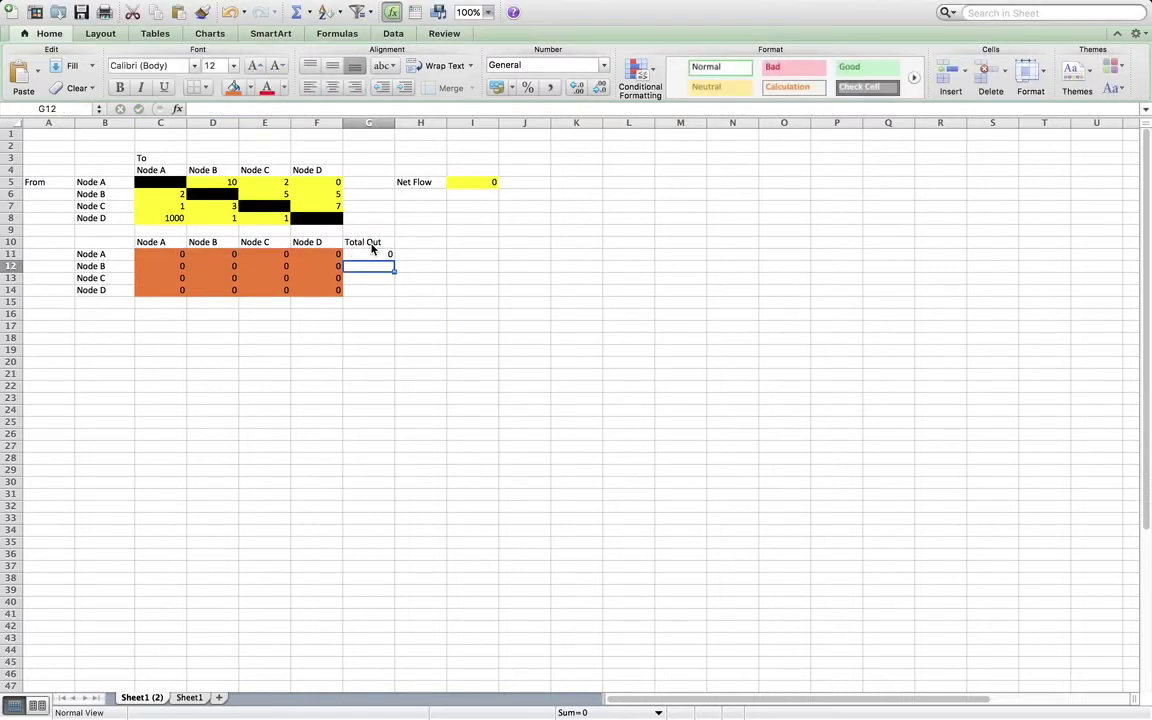
Enter =SUM(C11:F11) in G11 and fill it down to G14.
type("=sum(")
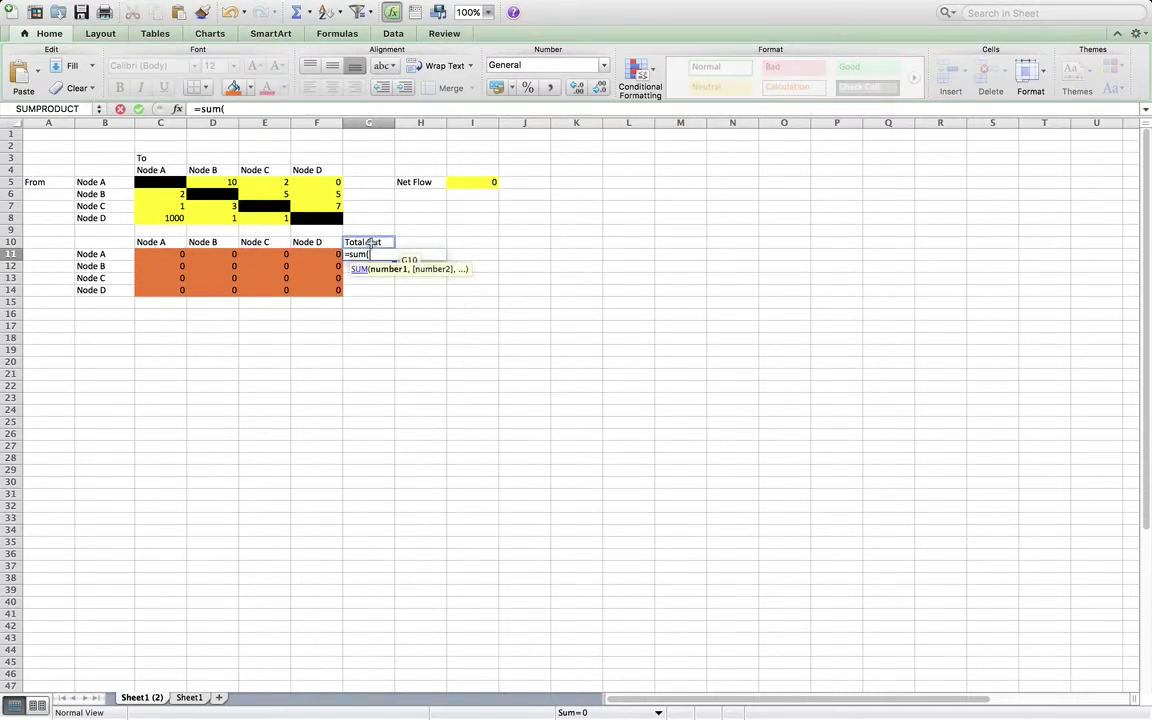
key("Left")
key("Left")
key("Left")
key("Left")
key("shift+Right")
key("shift+Right")
key("shift+Right")
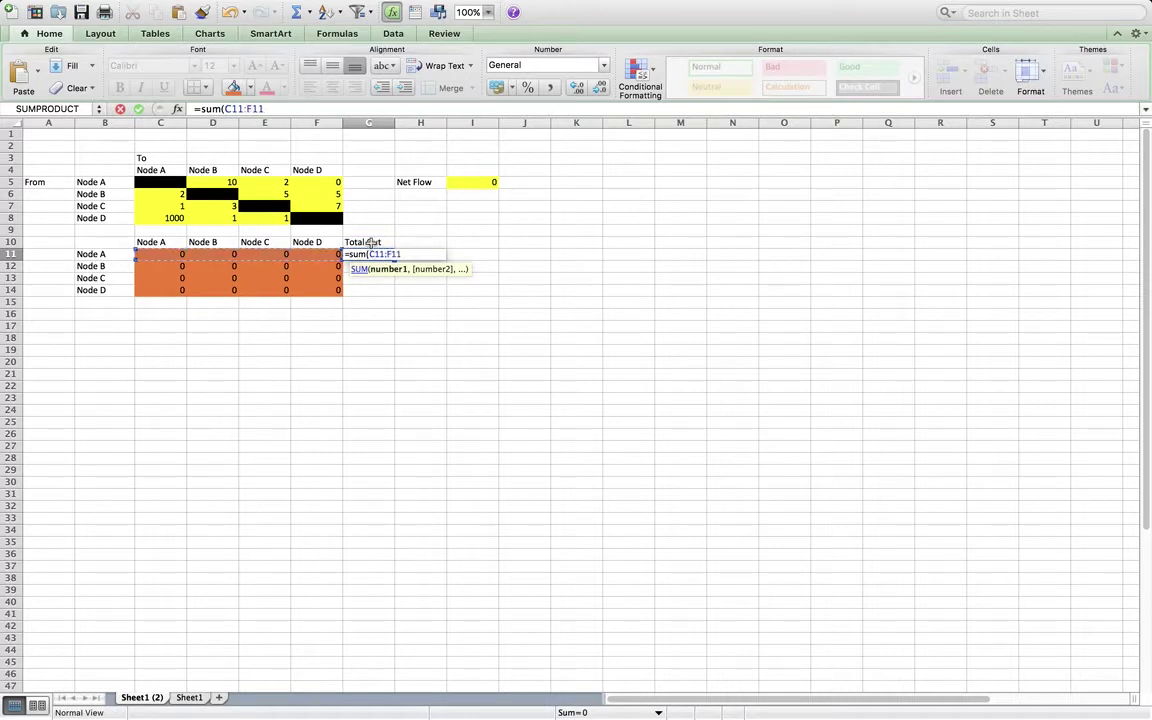
key("Return")
left_click(375, 254)
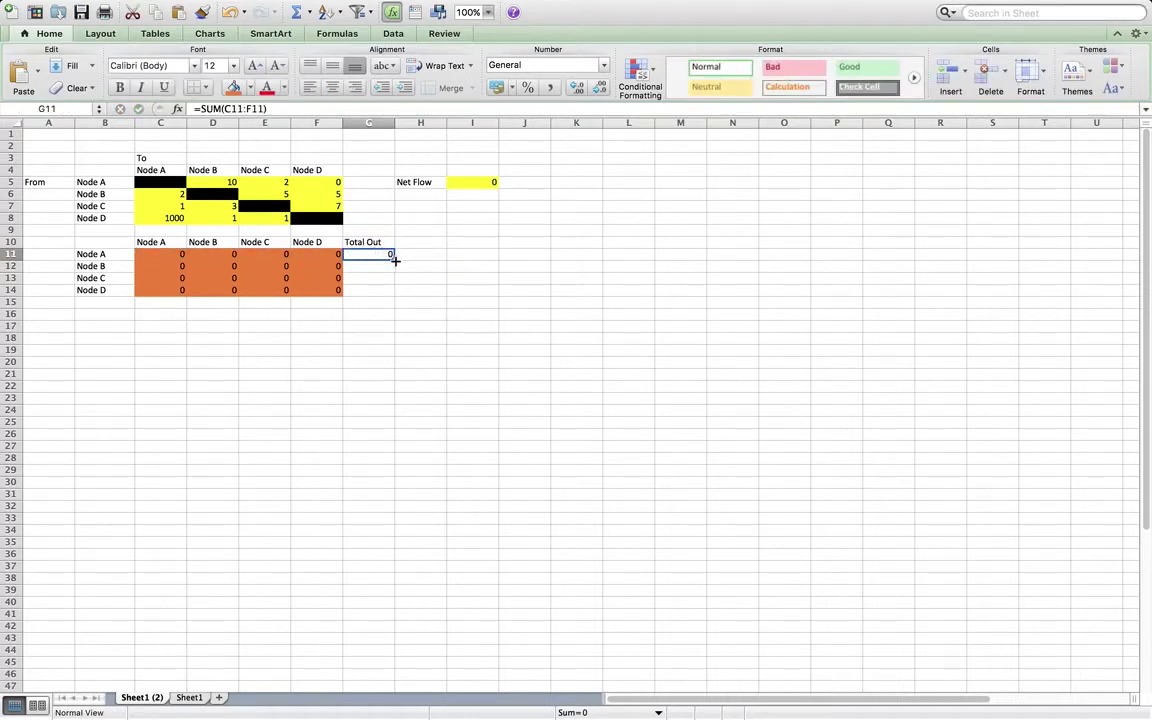
left_click_drag(394, 259, 395, 297)
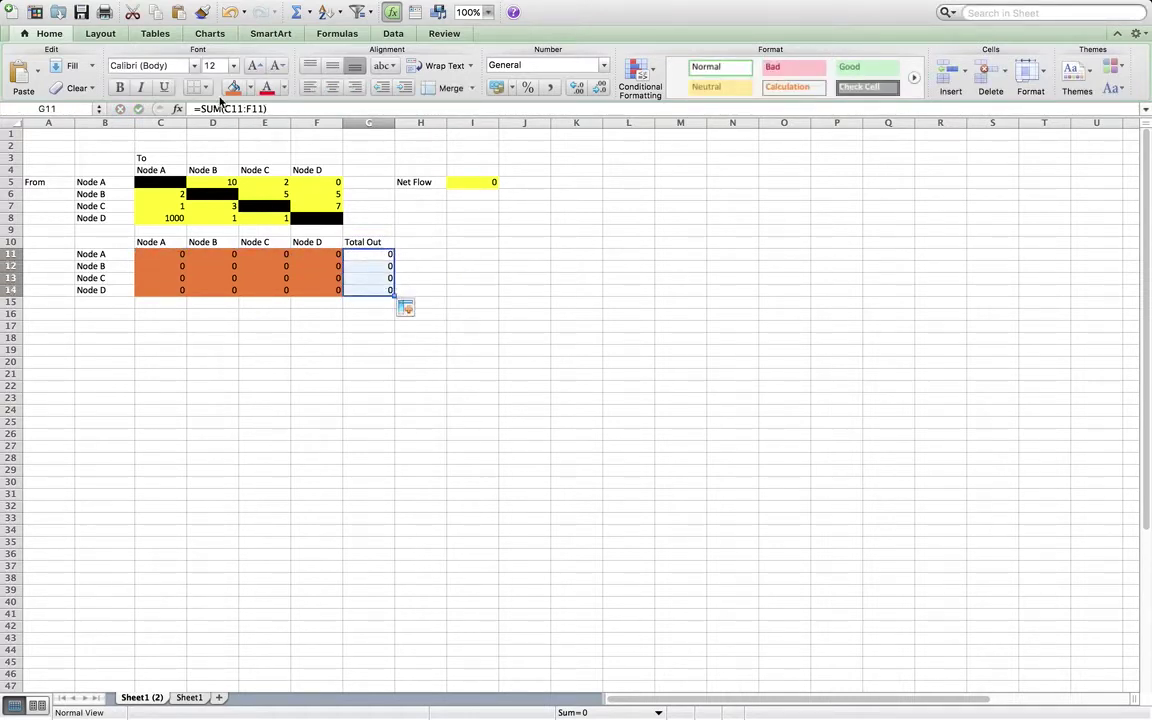
Shade the Total Out cells G11:G14 purple with white numbers.
left_click(250, 89)
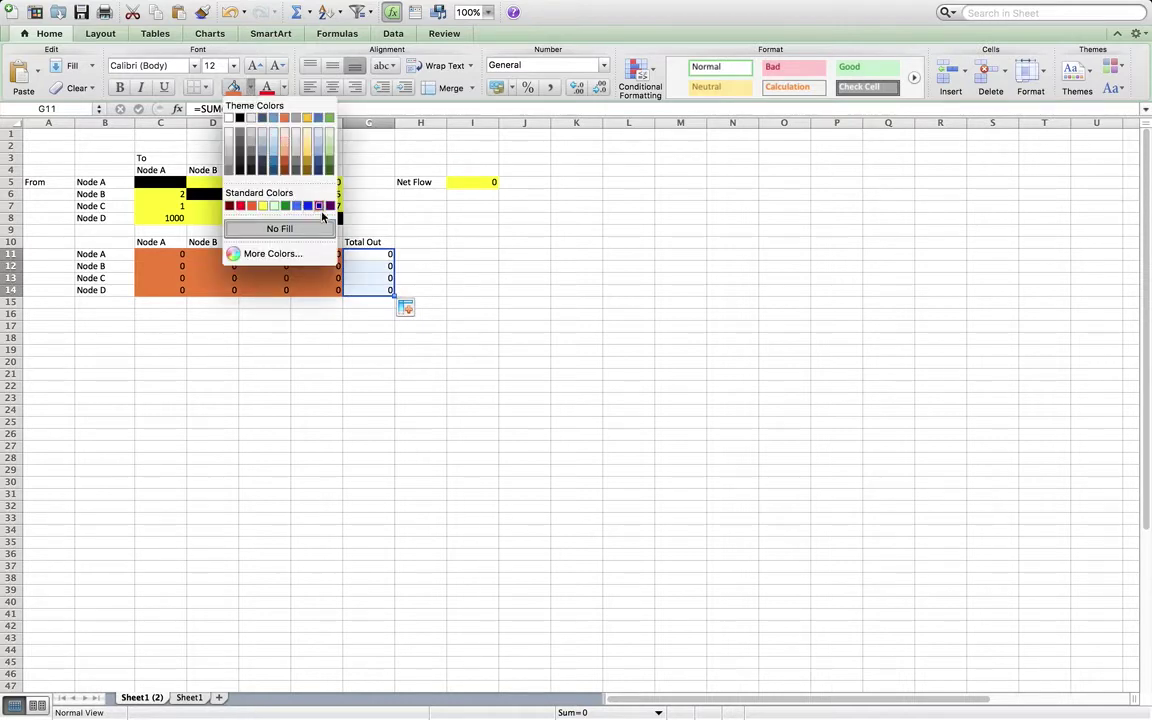
left_click(330, 206)
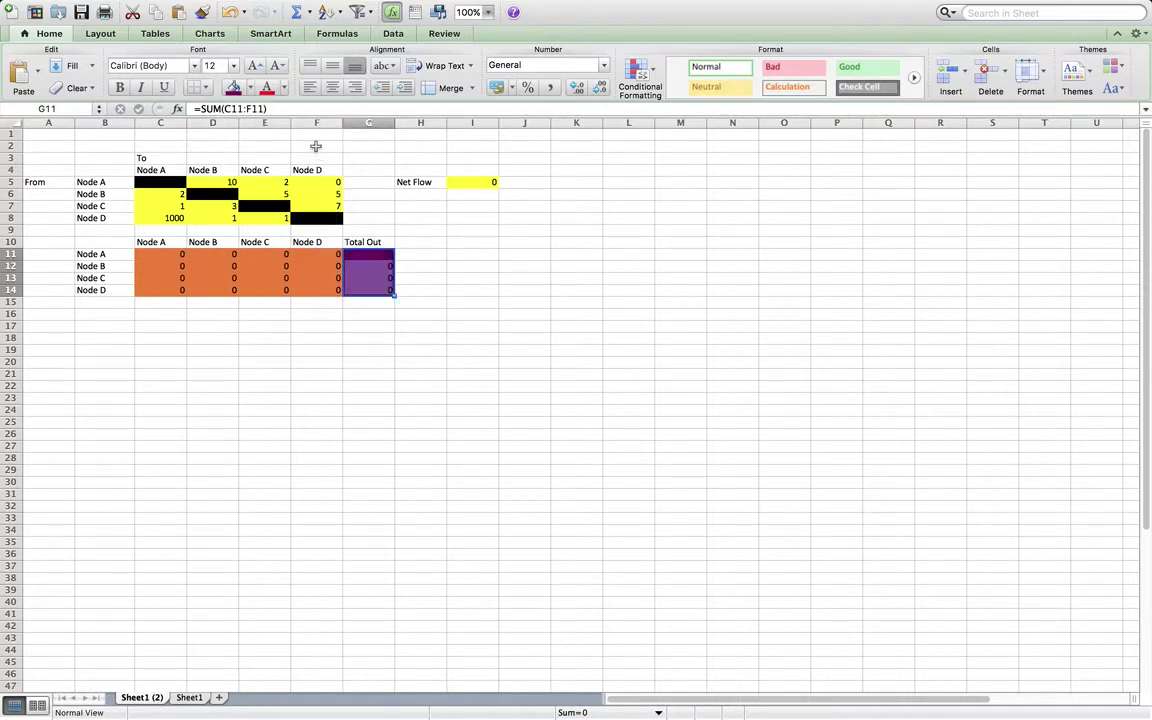
left_click(285, 89)
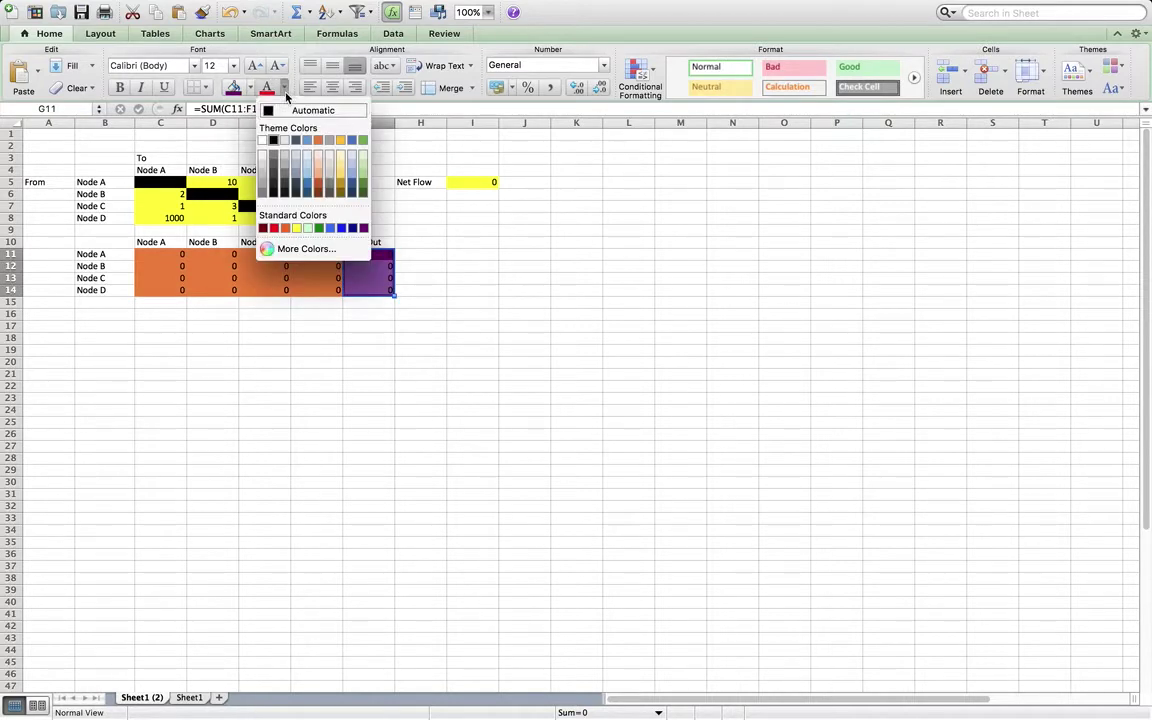
left_click(262, 140)
left_click(234, 327)
left_click(175, 306)
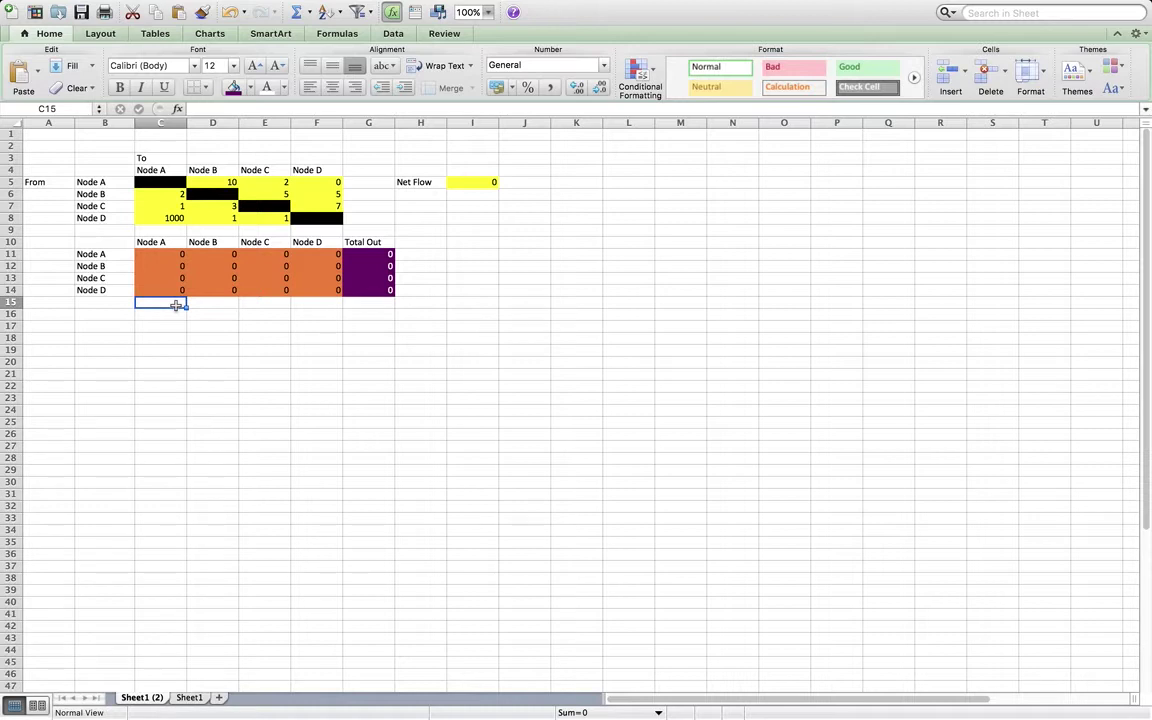
Label cell B15 'Total In'.
key("Left")
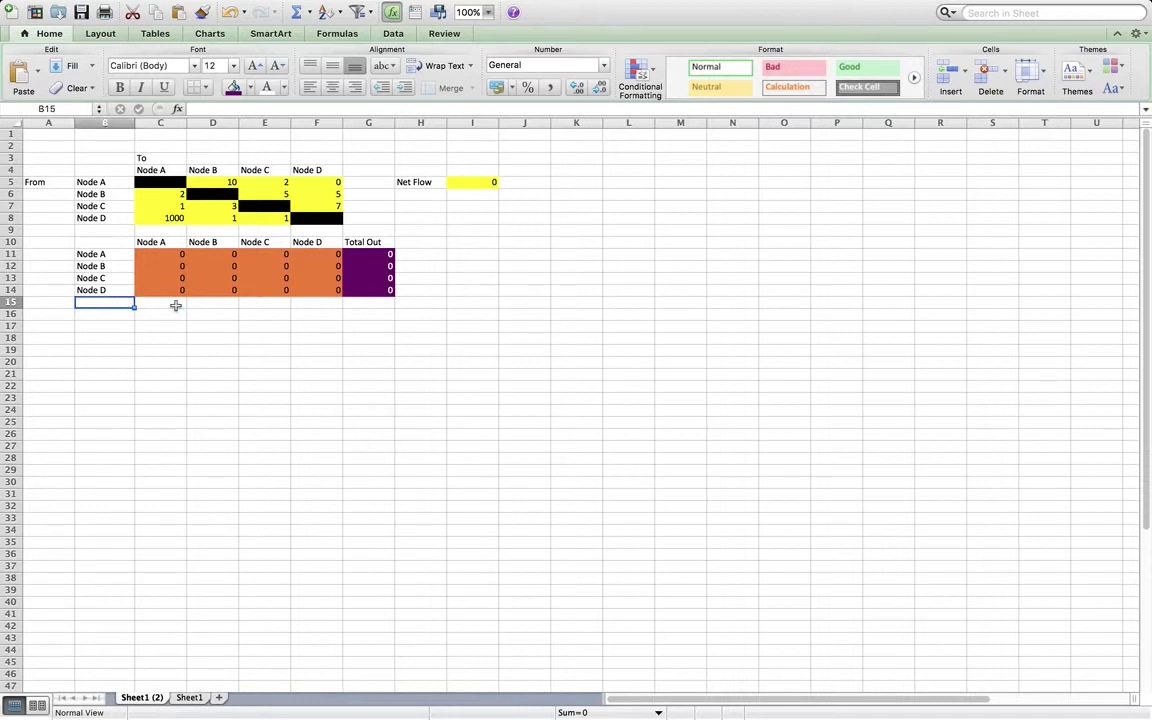
type("Total In")
key("Return")
key("Down")
key("Up")
key("Up")
key("Right")
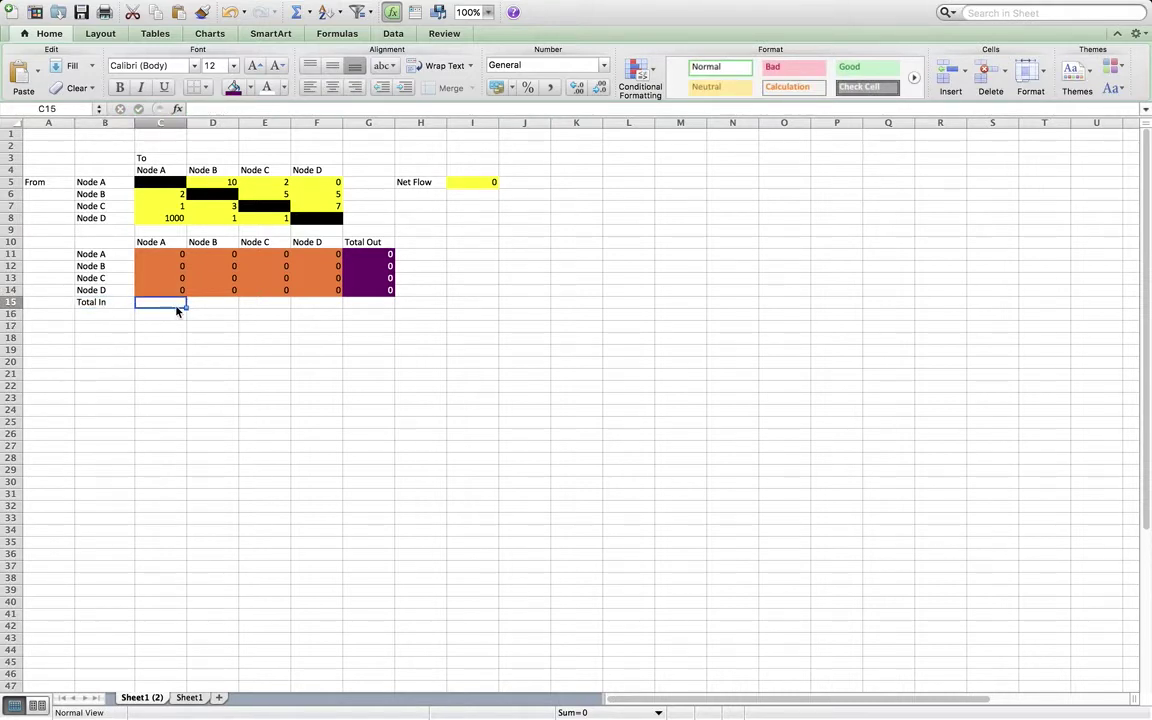
Build a formula in C15 adding C11 through C14 cell by cell.
type("=")
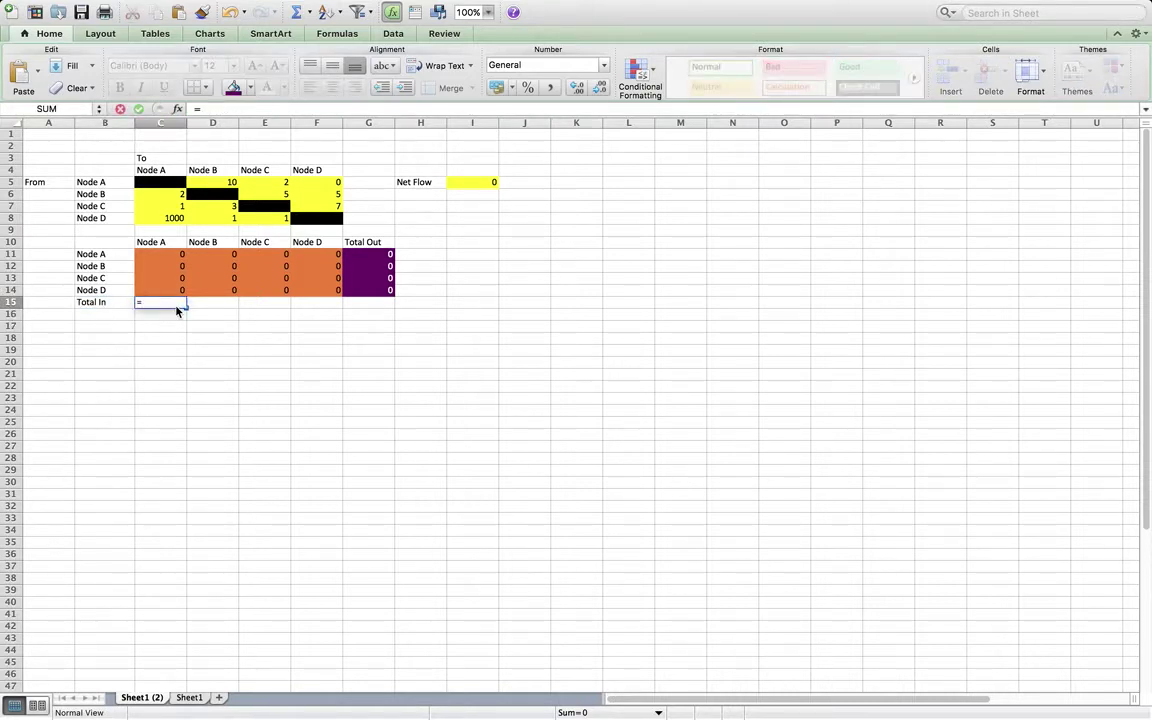
key("Escape")
left_click(147, 254)
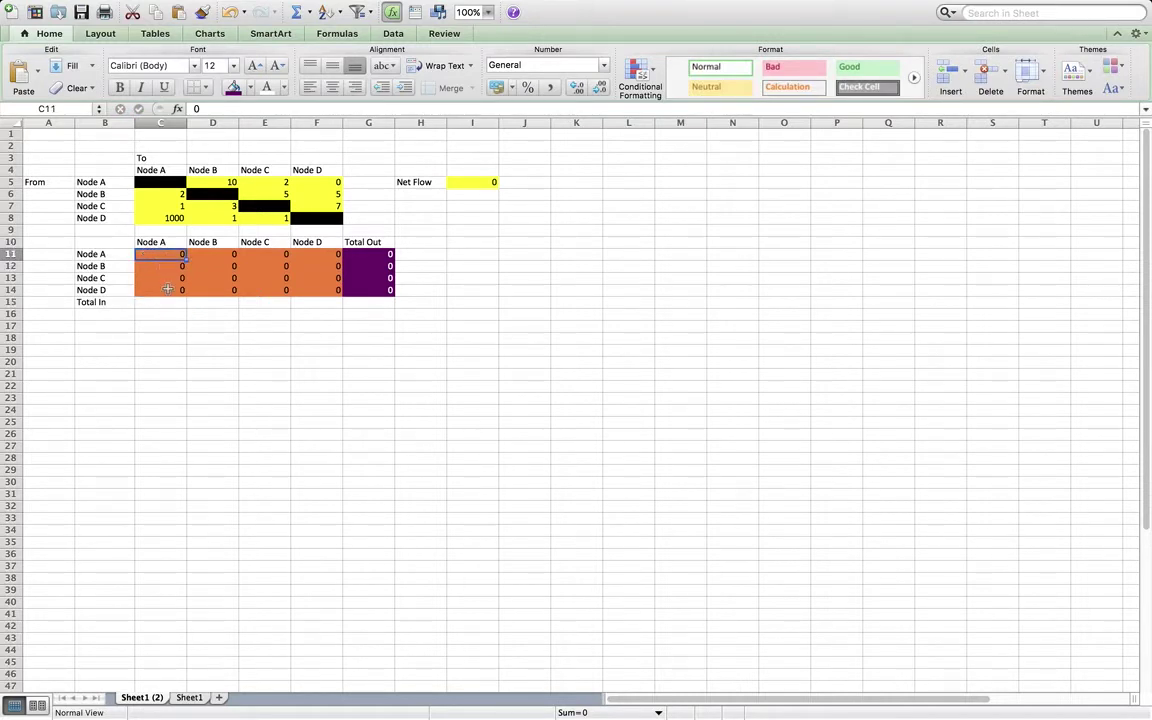
left_click(167, 289)
type("=")
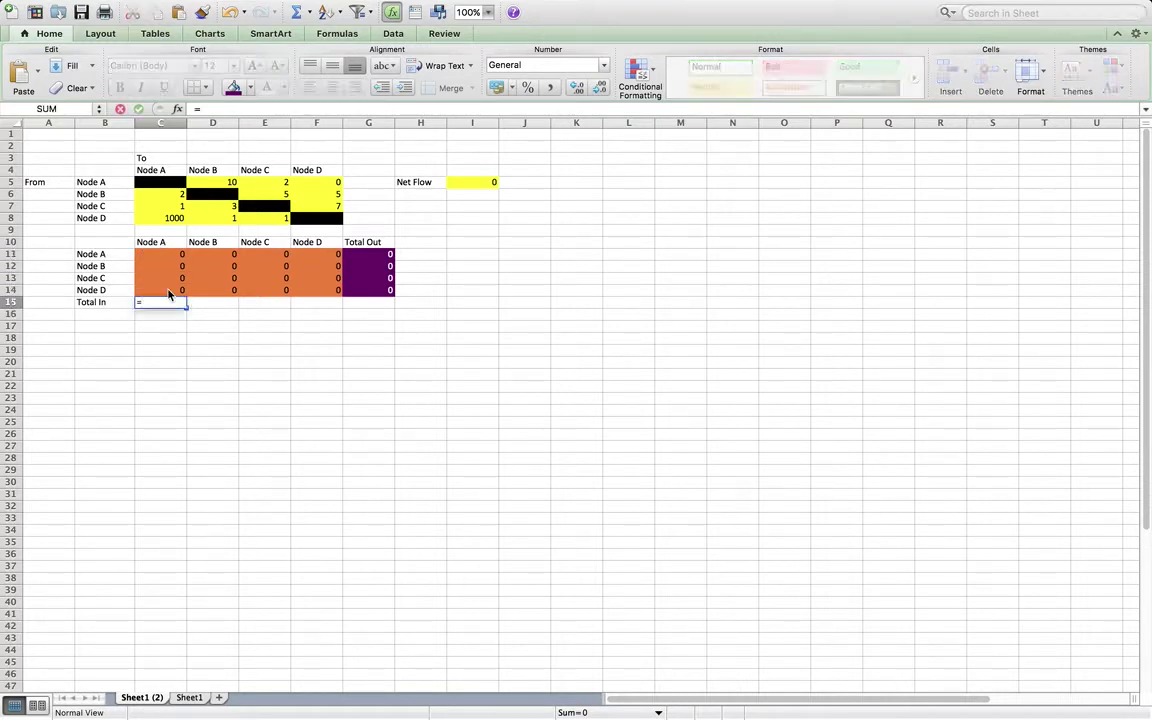
key("Up")
key("Up")
key("Up")
key("Up")
type("+")
key("Up")
key("Up")
key("Up")
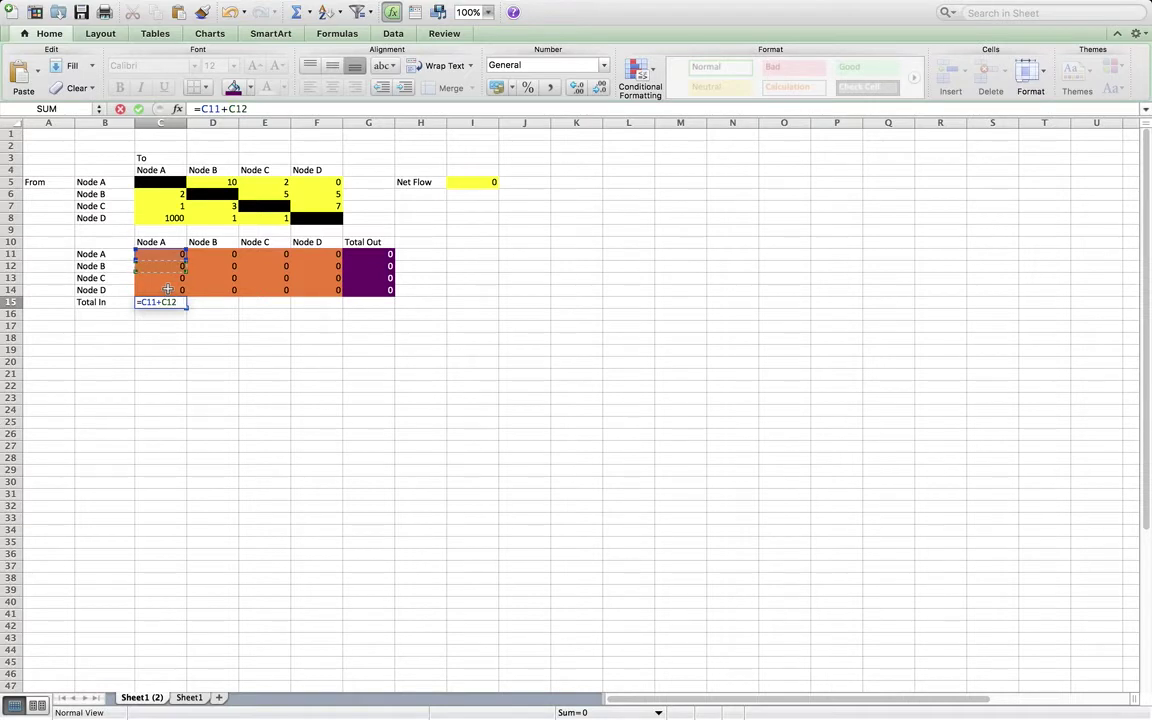
type("+")
key("Up")
key("Up")
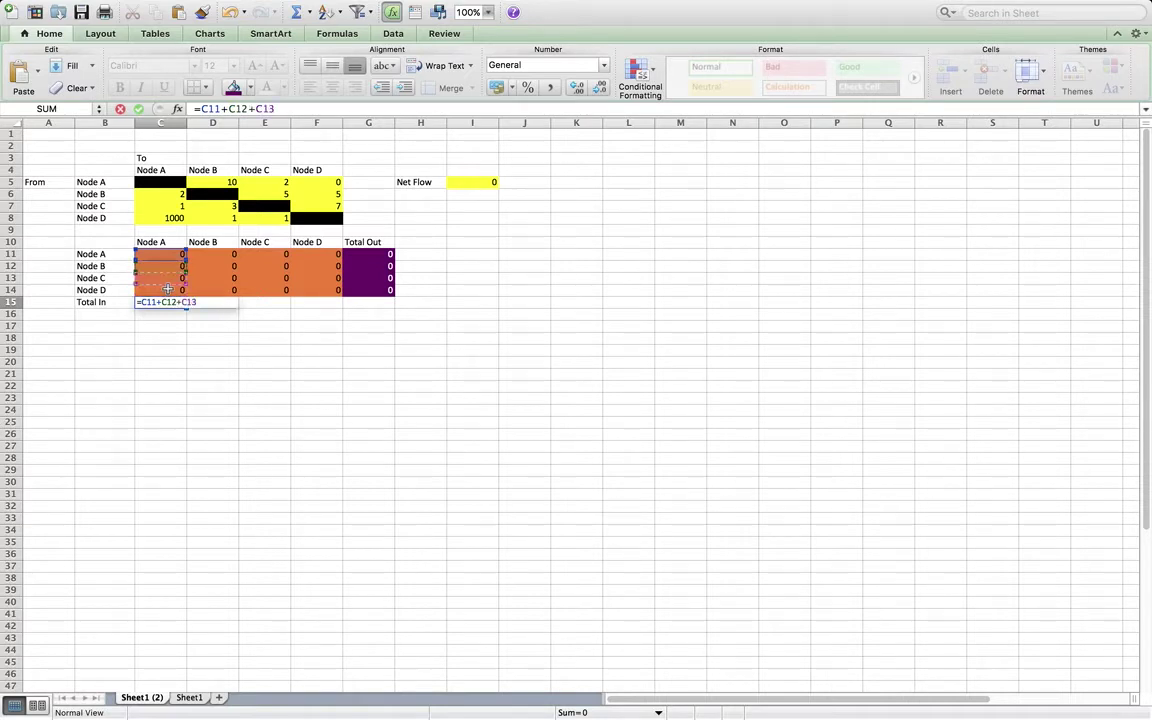
type("+")
key("Up")
key("Return")
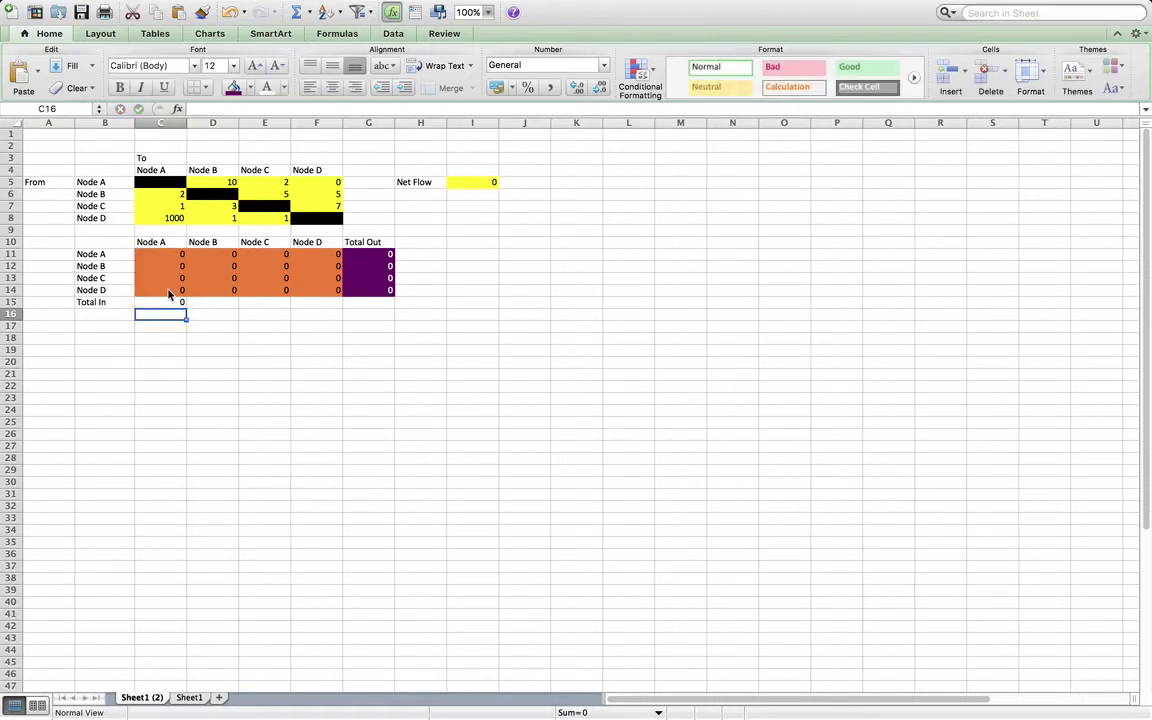
Rewrite C15's formula as =SUM(C11:C14).
left_click(170, 299)
type("=sum(")
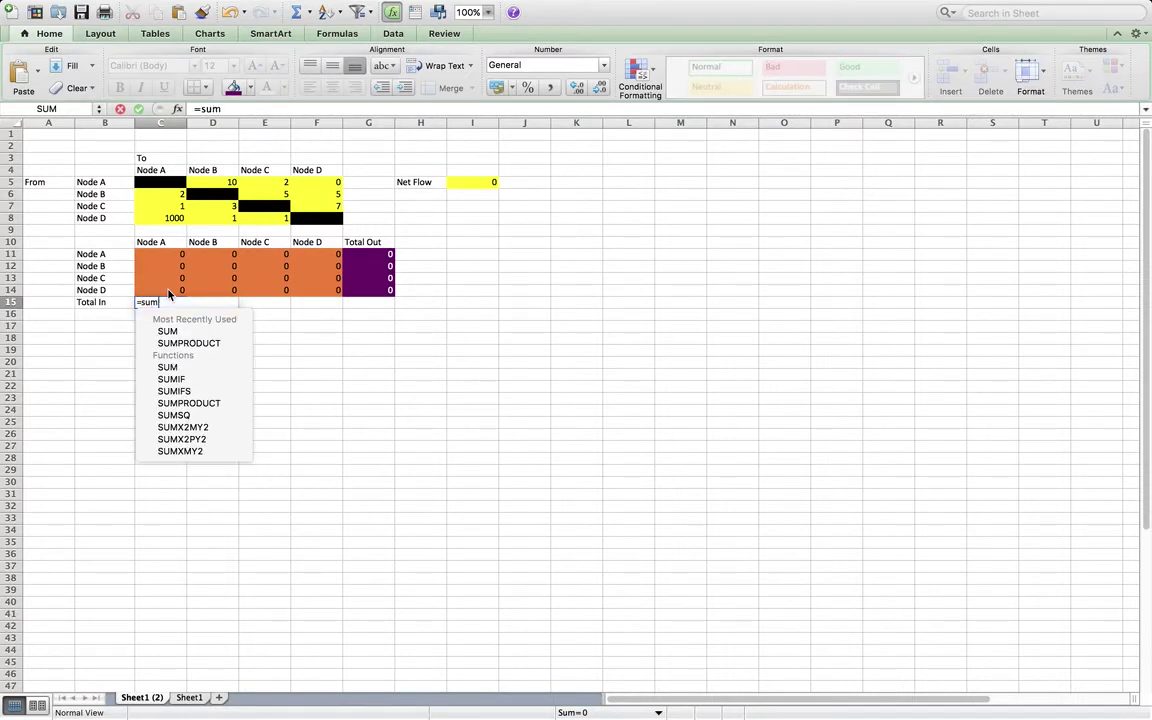
left_click(167, 289)
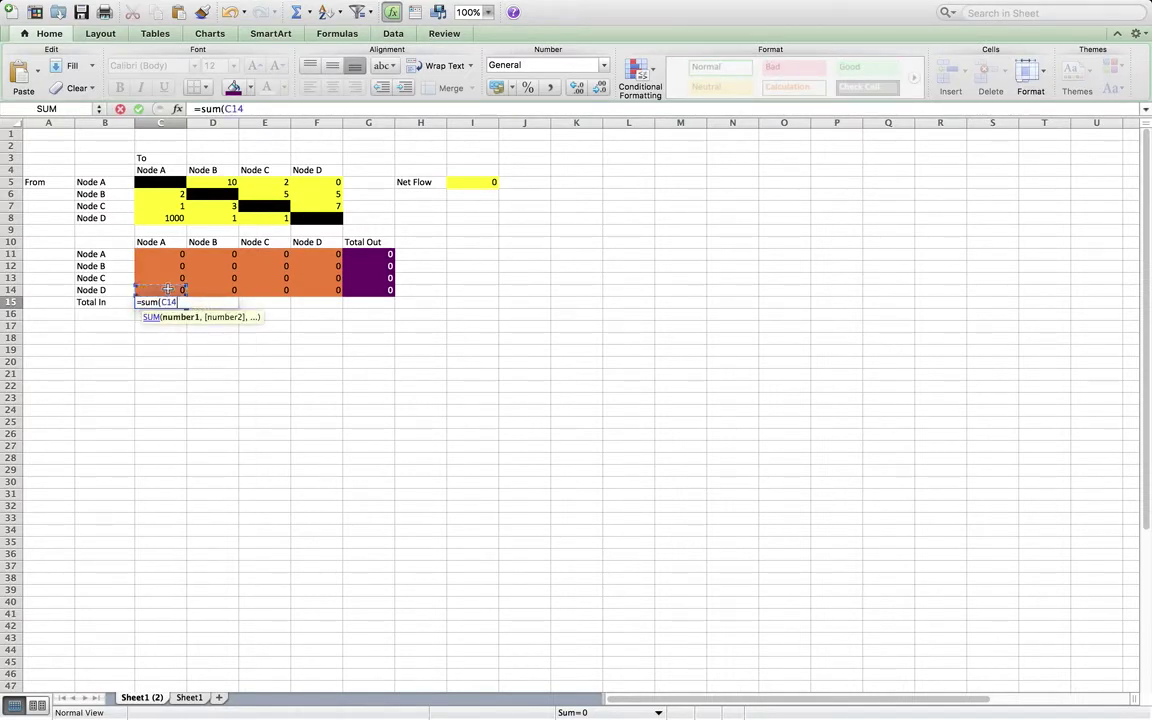
left_click_drag(167, 289, 167, 254)
key("Return")
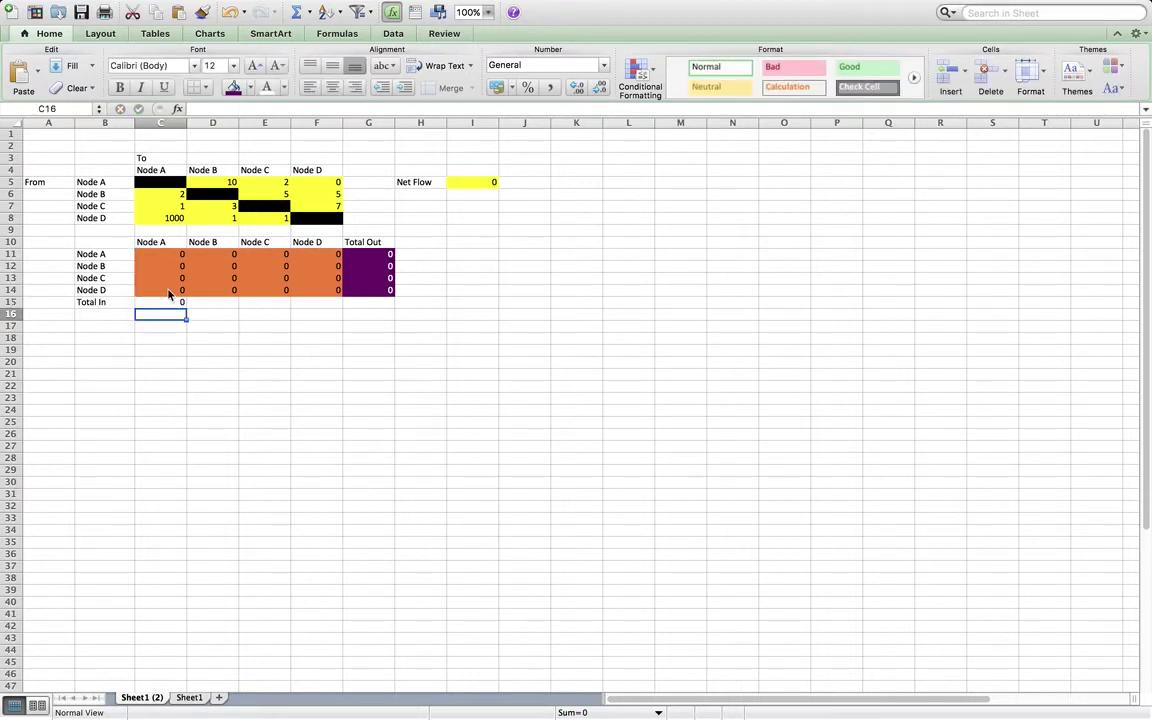
Make C15 purple with white text and fill the formula across to F15.
left_click(168, 300)
left_click(233, 88)
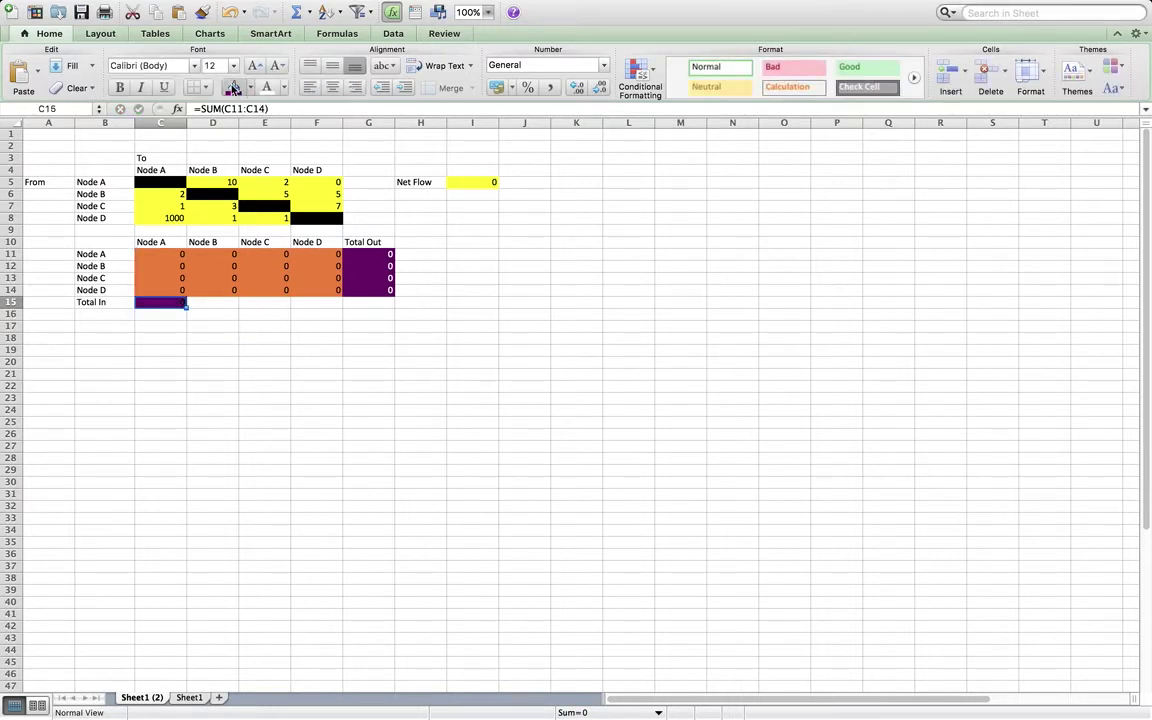
left_click(264, 87)
left_click_drag(186, 306, 330, 306)
left_click(95, 322)
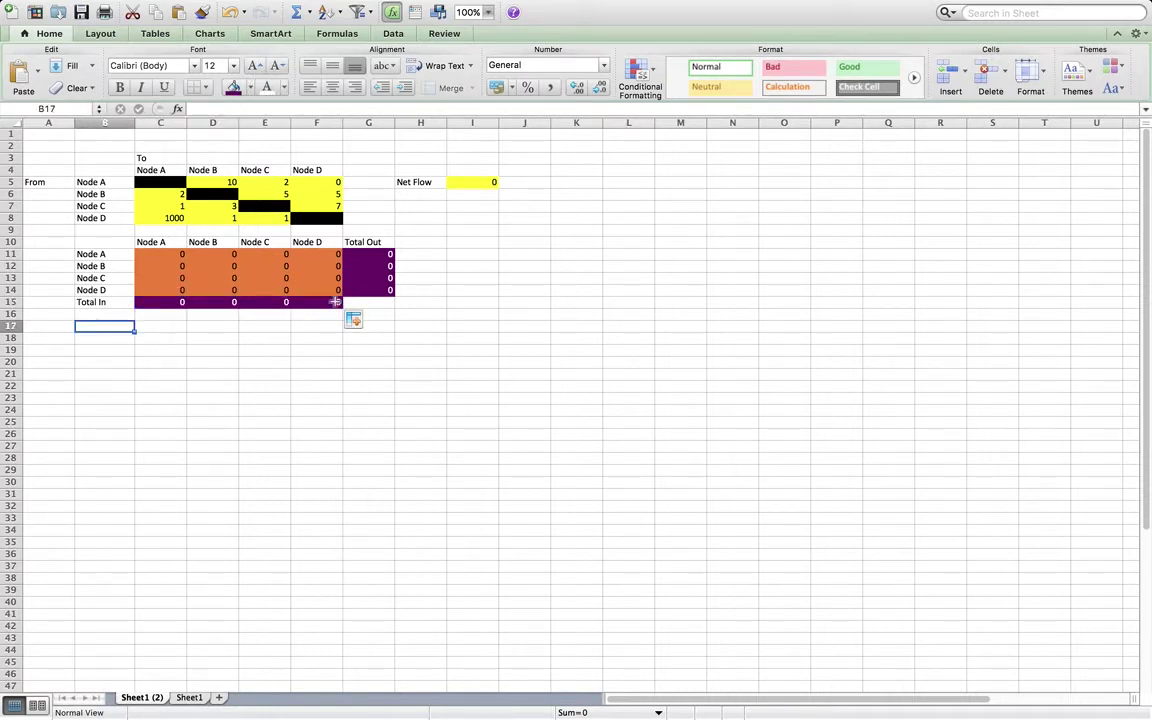
Label B17 'Flow Balance' and paste the Node A–Node D labels into B18:B21.
left_click(187, 697)
left_click(141, 698)
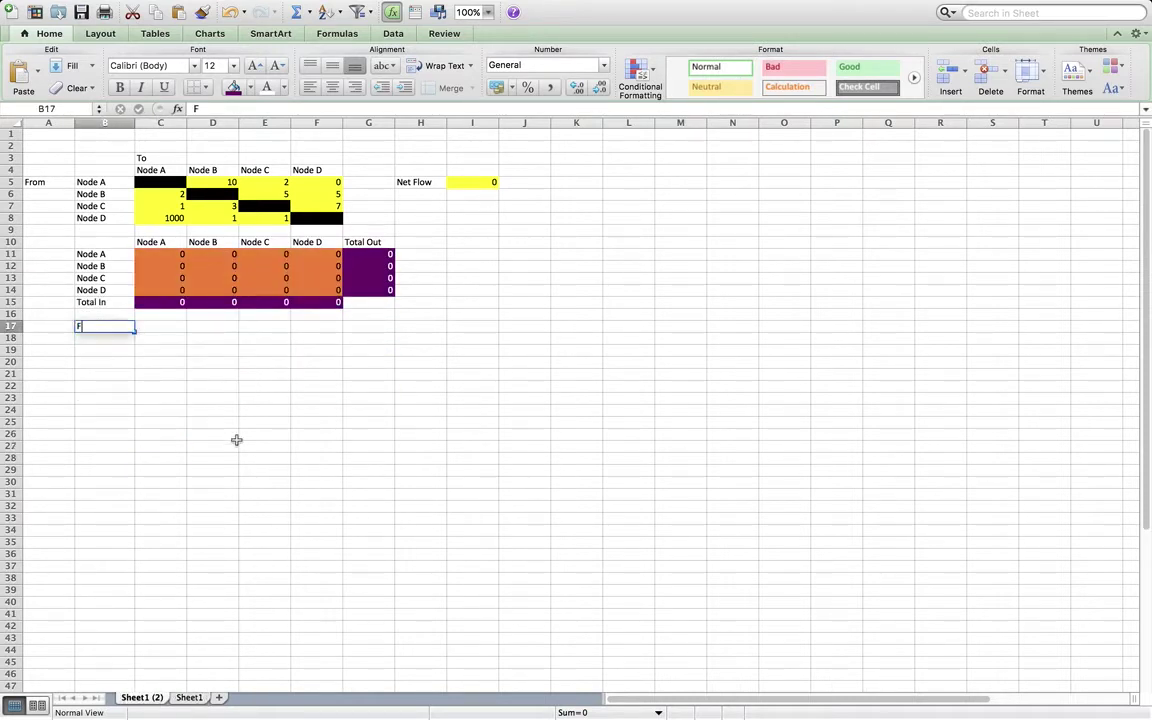
type("Flwo")
key("BackSpace")
type("ow Balance")
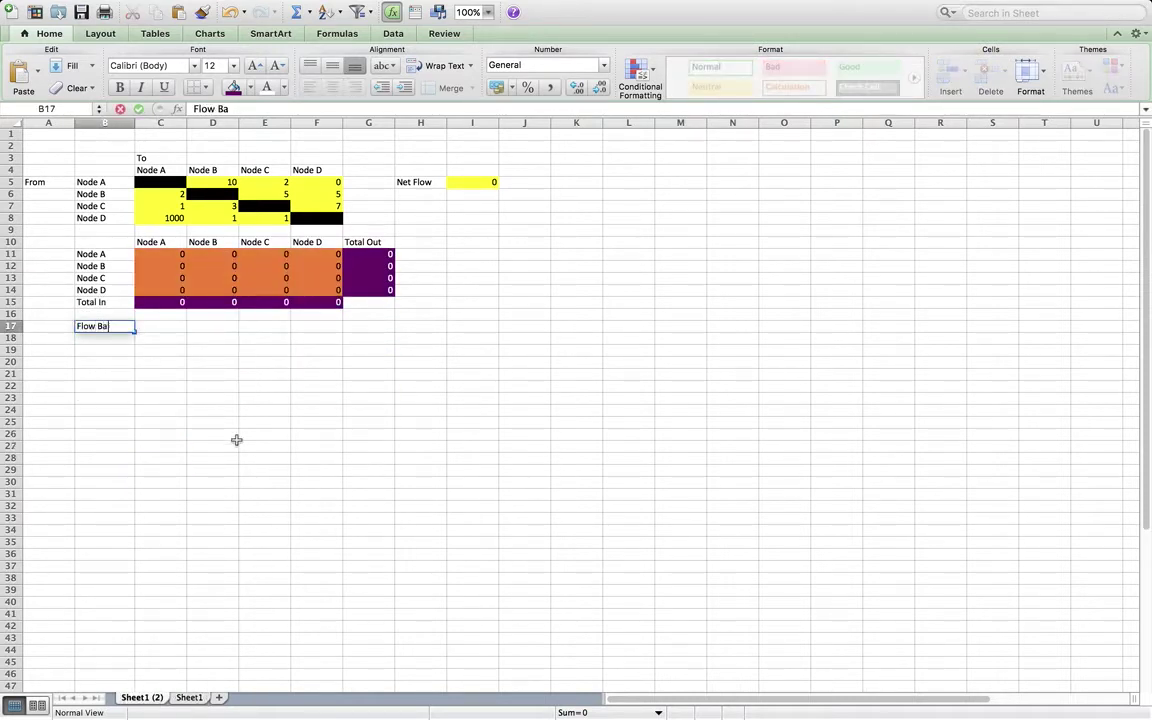
key("Return")
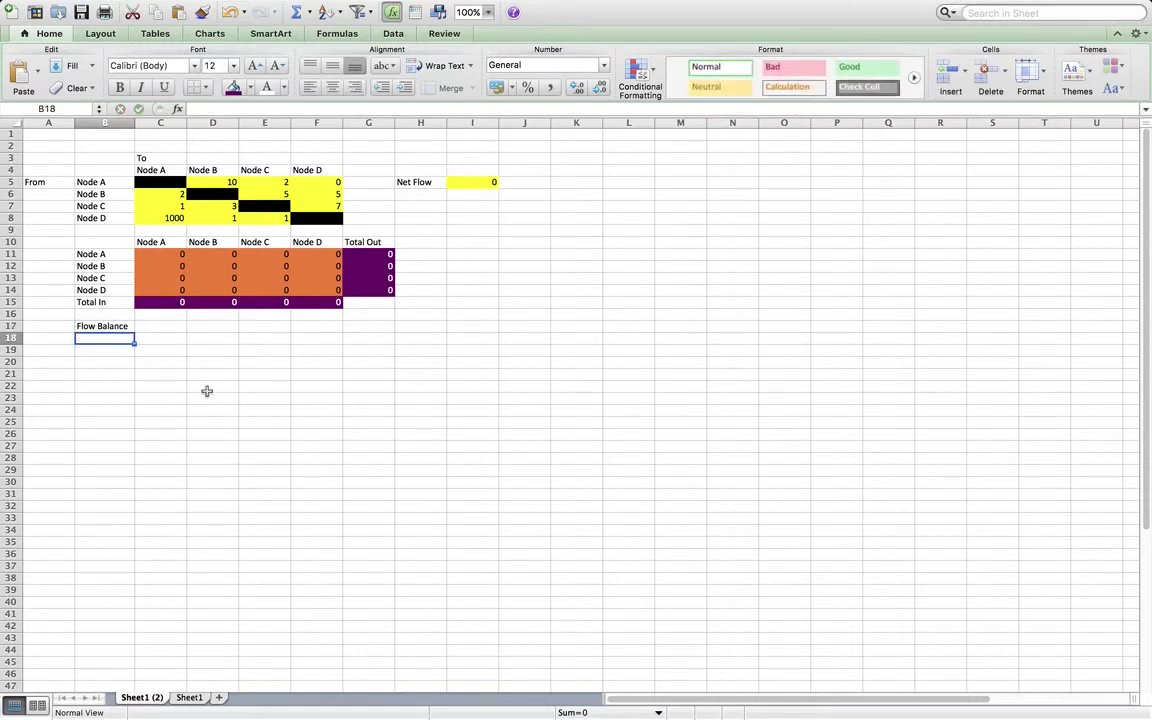
left_click_drag(118, 254, 113, 283)
key("super+c")
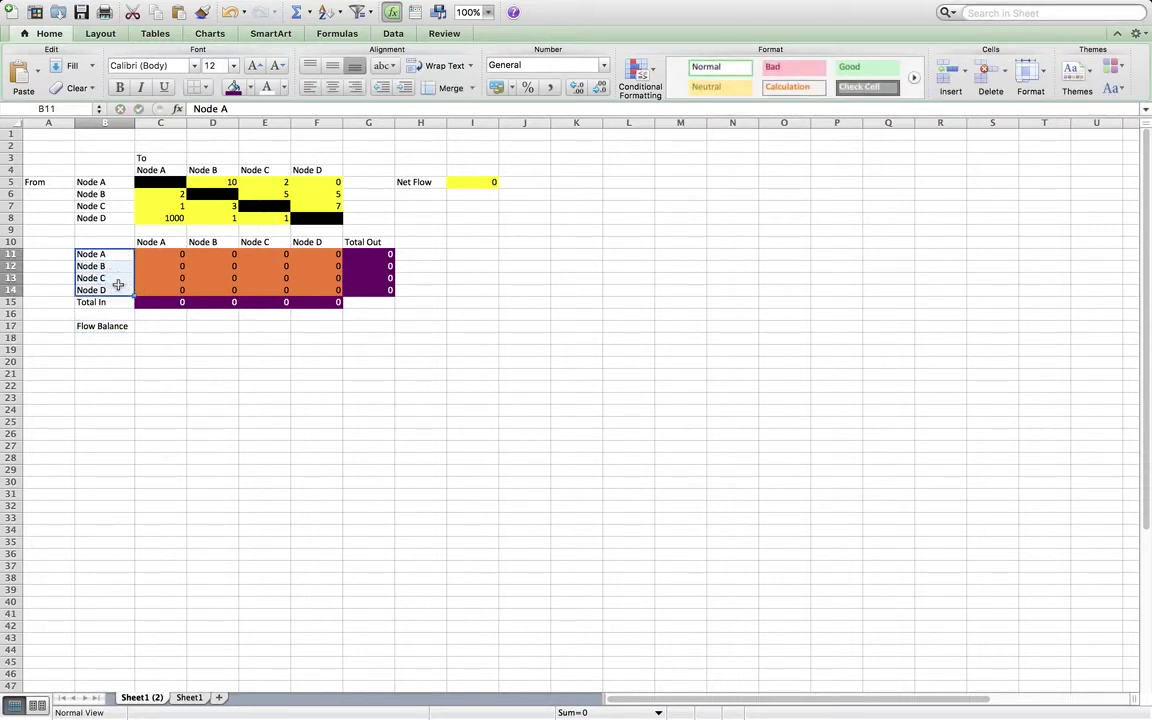
left_click(97, 340)
key("super+v")
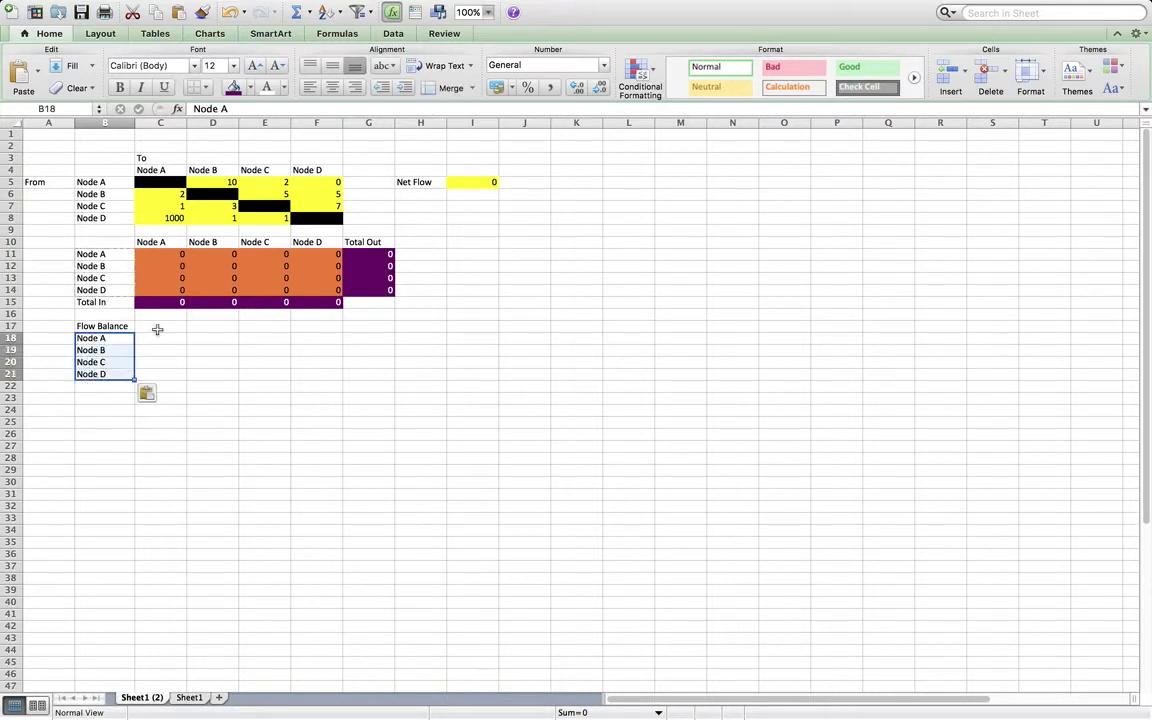
Add the headers Total In, Total OUT and Difference in C17:E17.
left_click(165, 326)
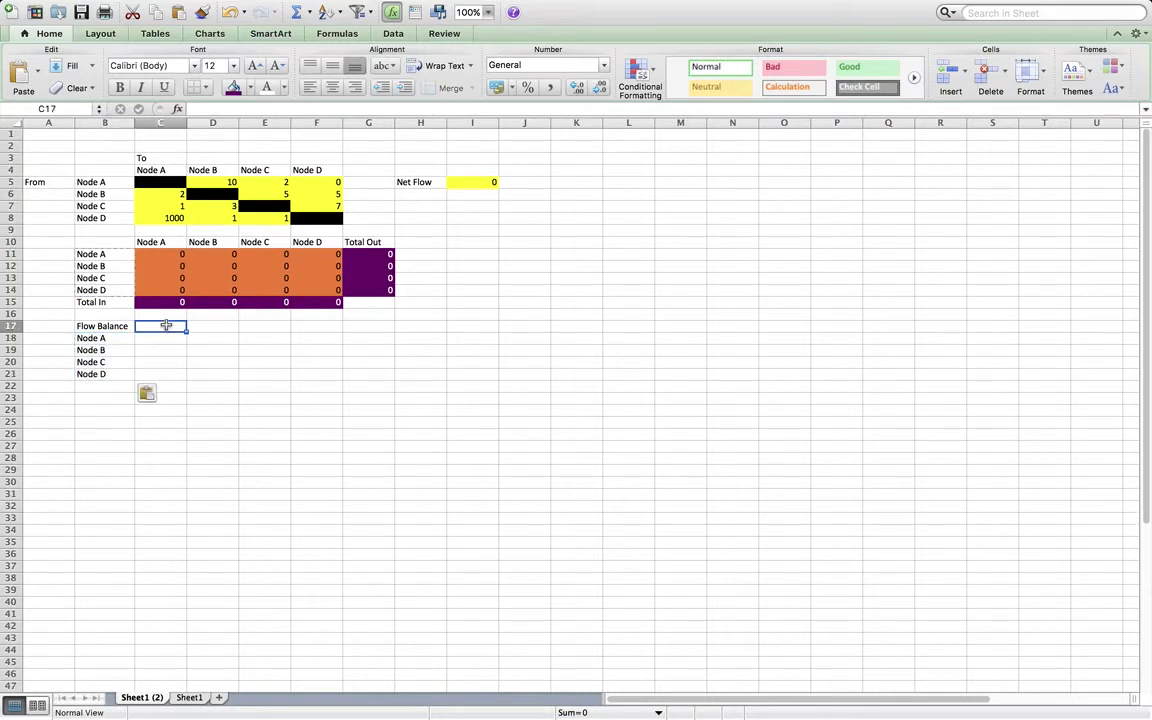
type("Total")
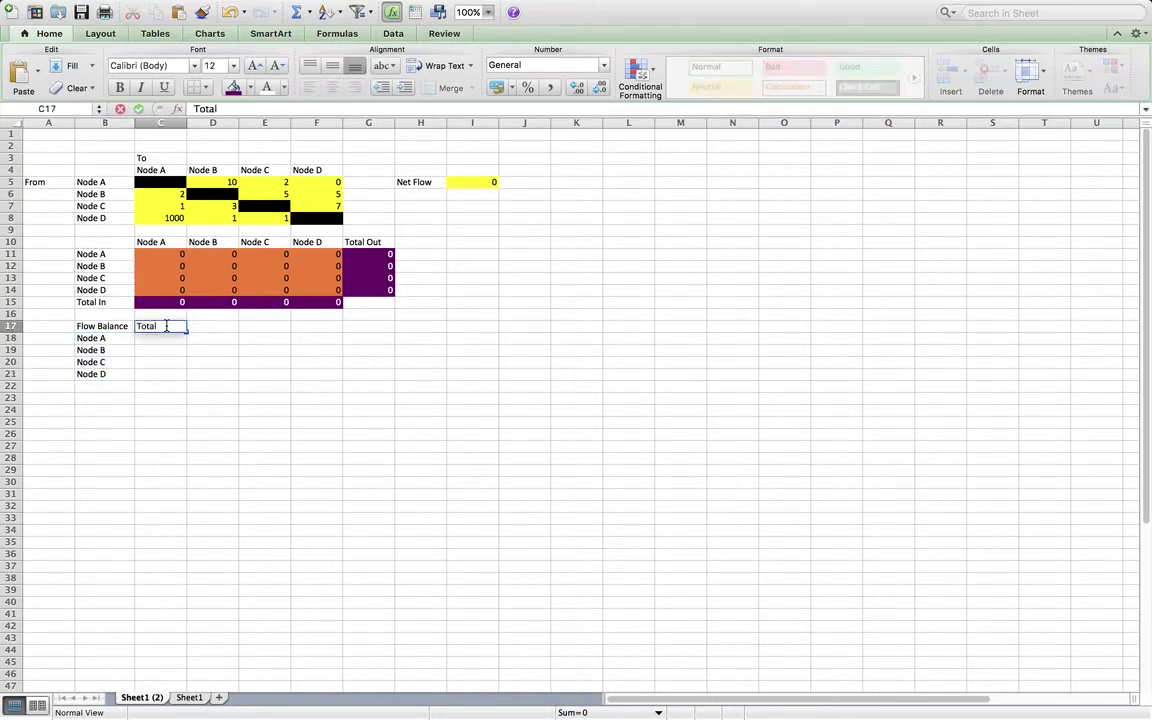
type(" In")
key("Return")
key("Up")
key("Right")
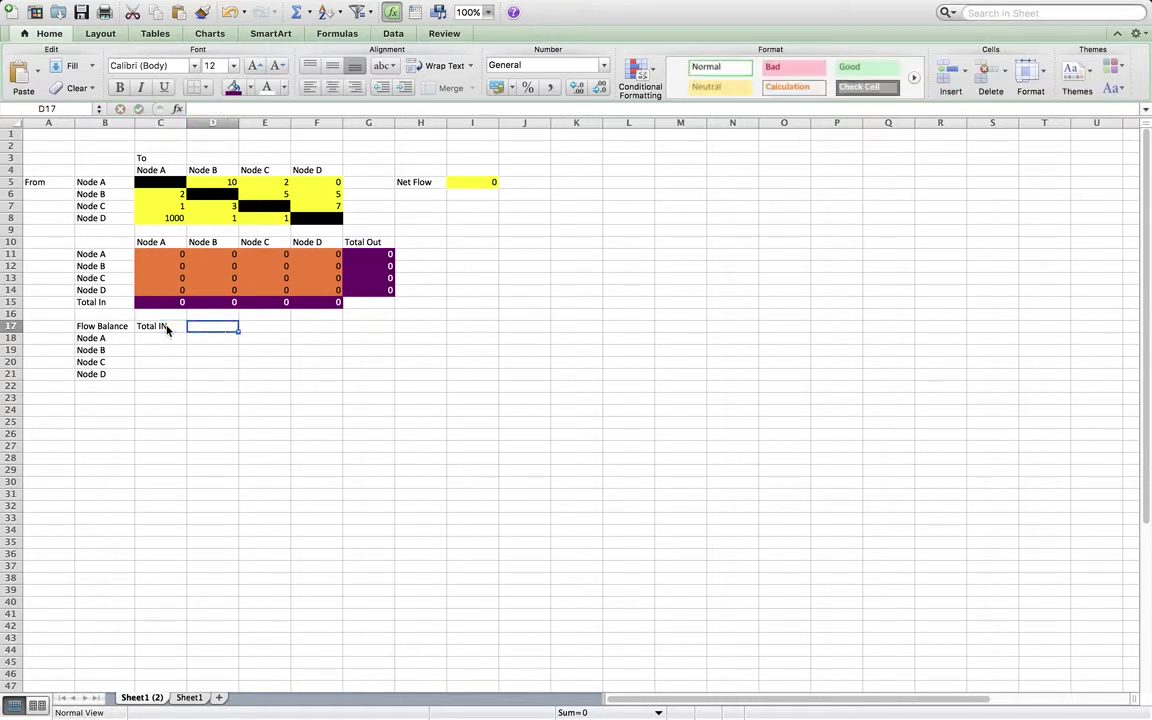
type("Toa")
type("tal OU")
type("T")
key("Return")
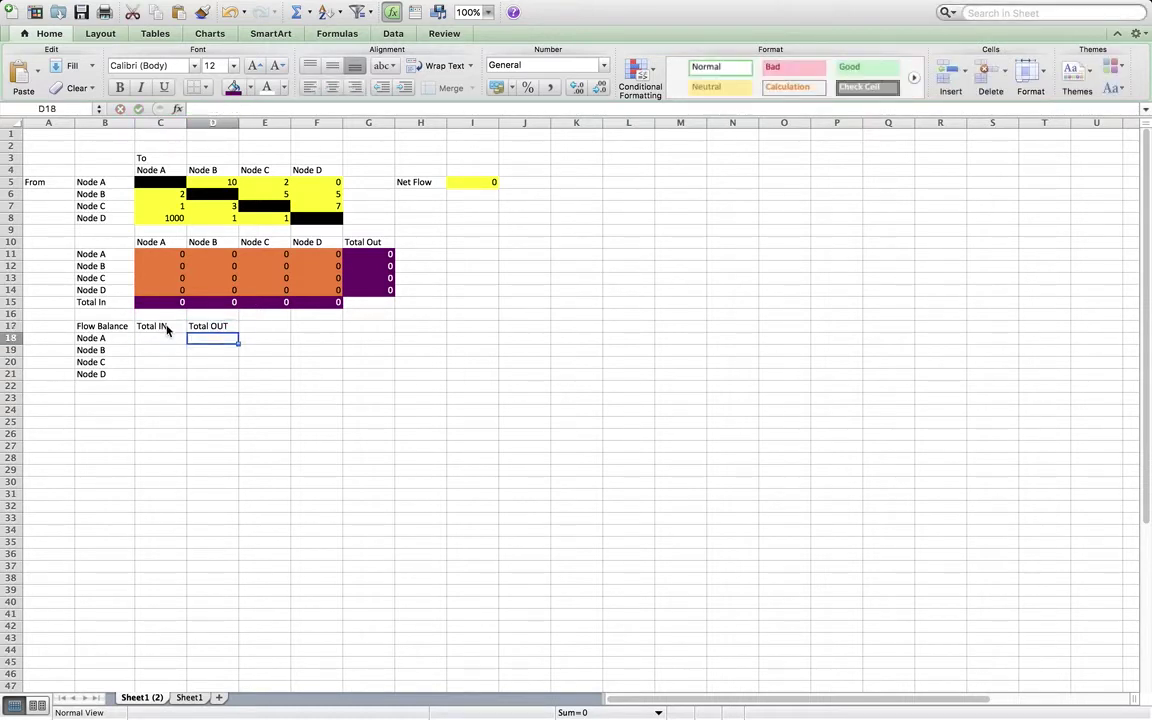
key("Up")
key("Right")
type("Difference")
key("Return")
left_click_drag(278, 341, 271, 376)
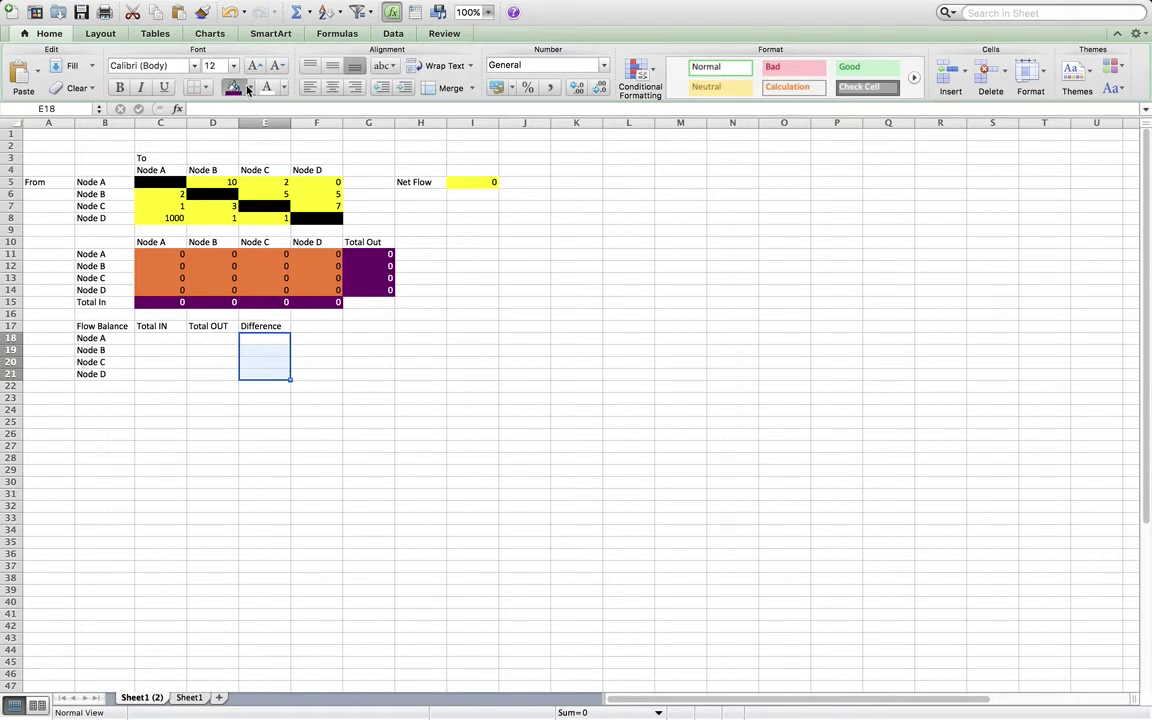
Shade the Difference cells E18:E21 blue and fill G18:G21 red.
left_click(233, 86)
left_click(250, 88)
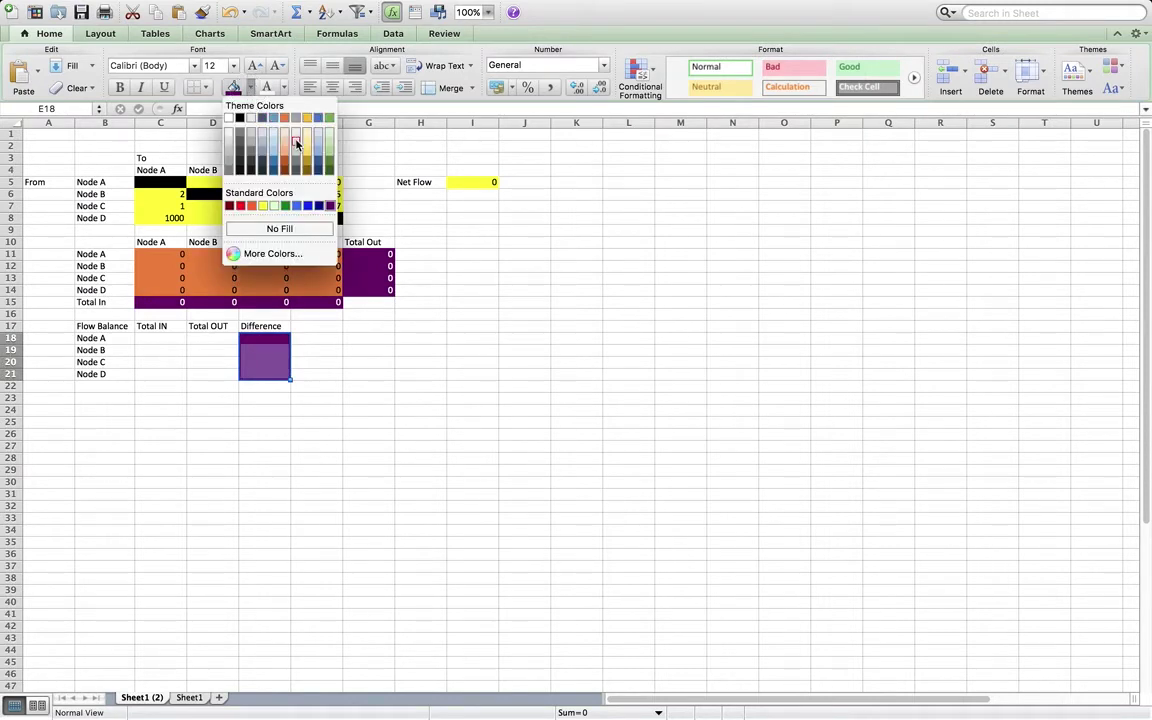
left_click(273, 122)
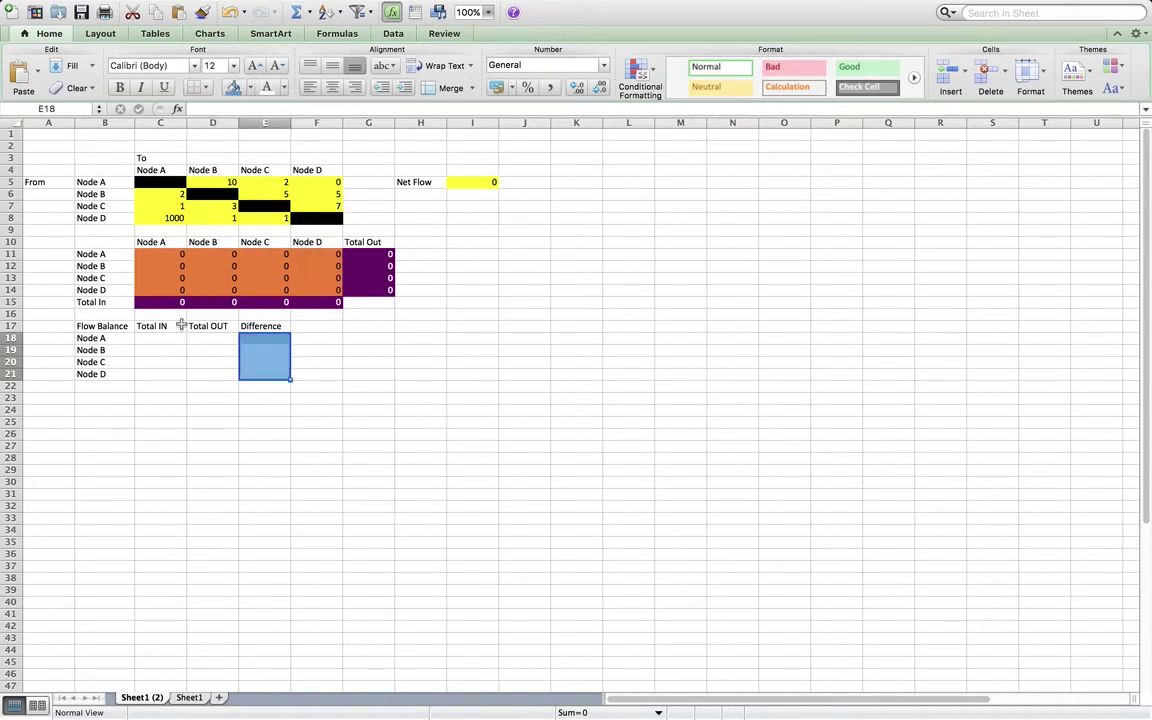
left_click_drag(356, 335, 355, 373)
left_click(252, 88)
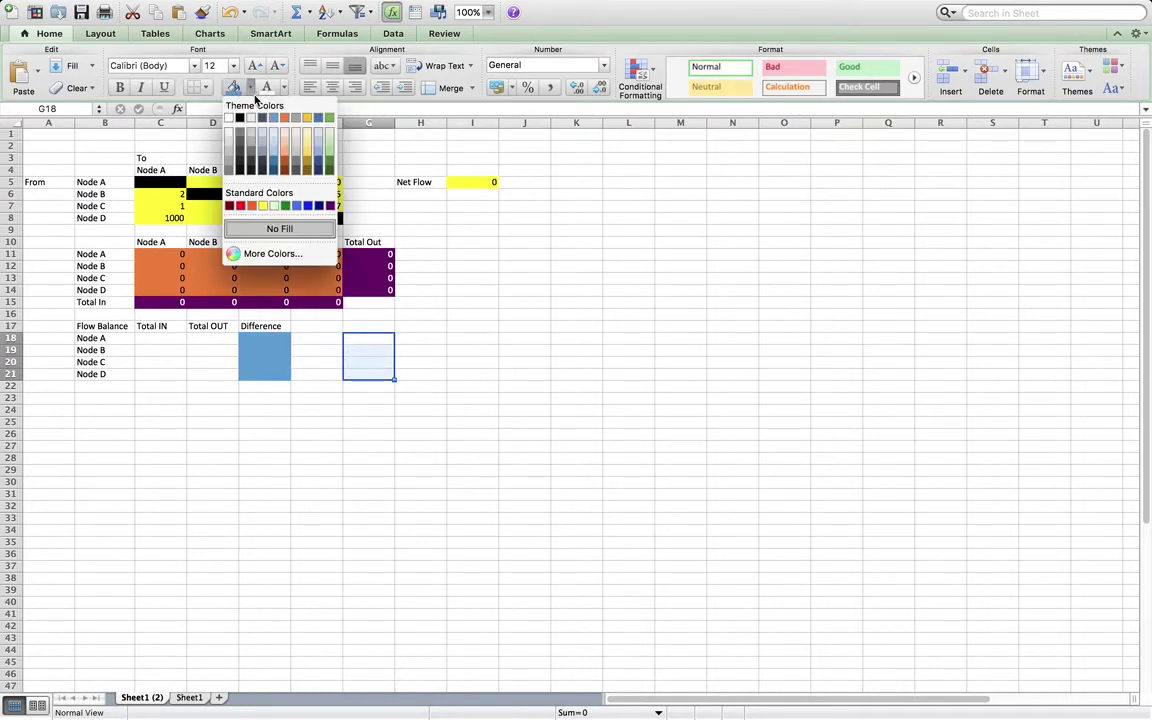
left_click(221, 200)
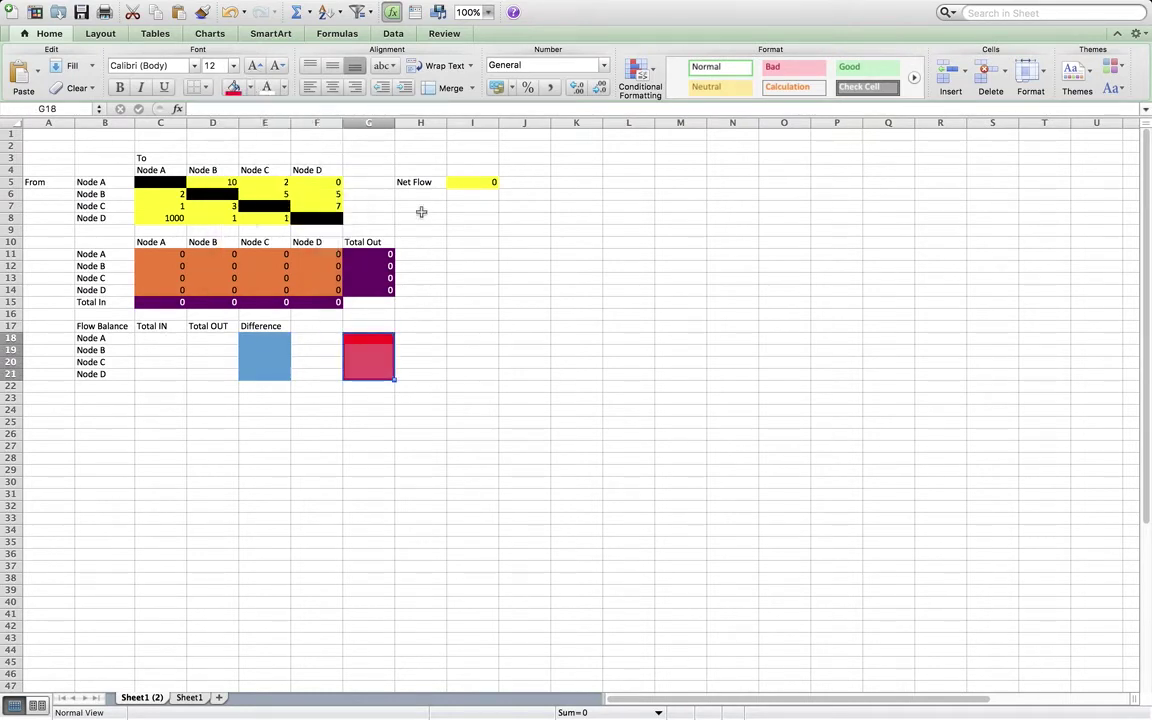
Enter =$I$5 in G18, fixing a mistyped entry, and fill it down to G21.
left_click(359, 341)
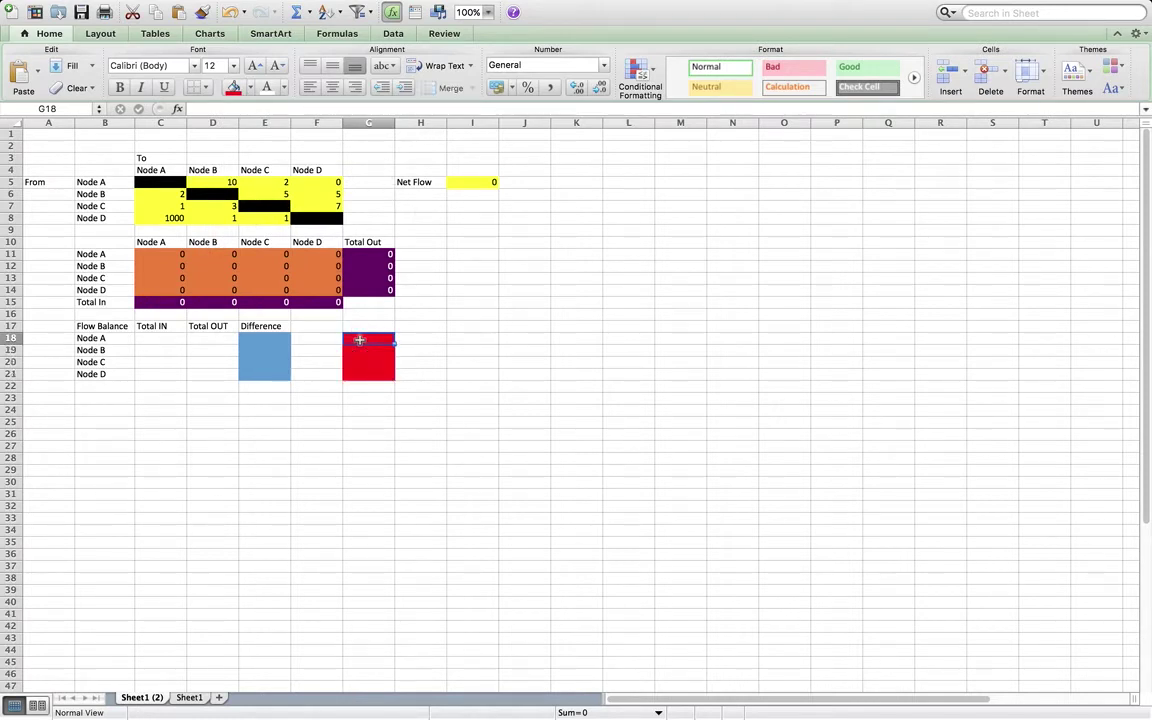
type("=")
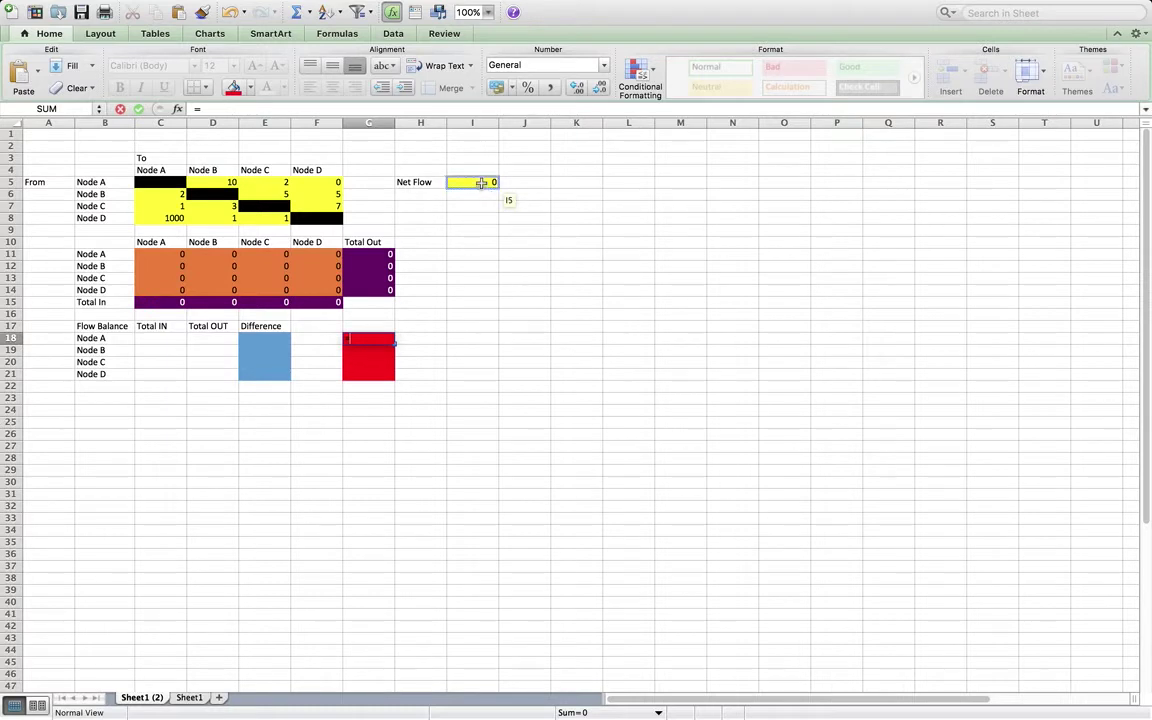
left_click(481, 183)
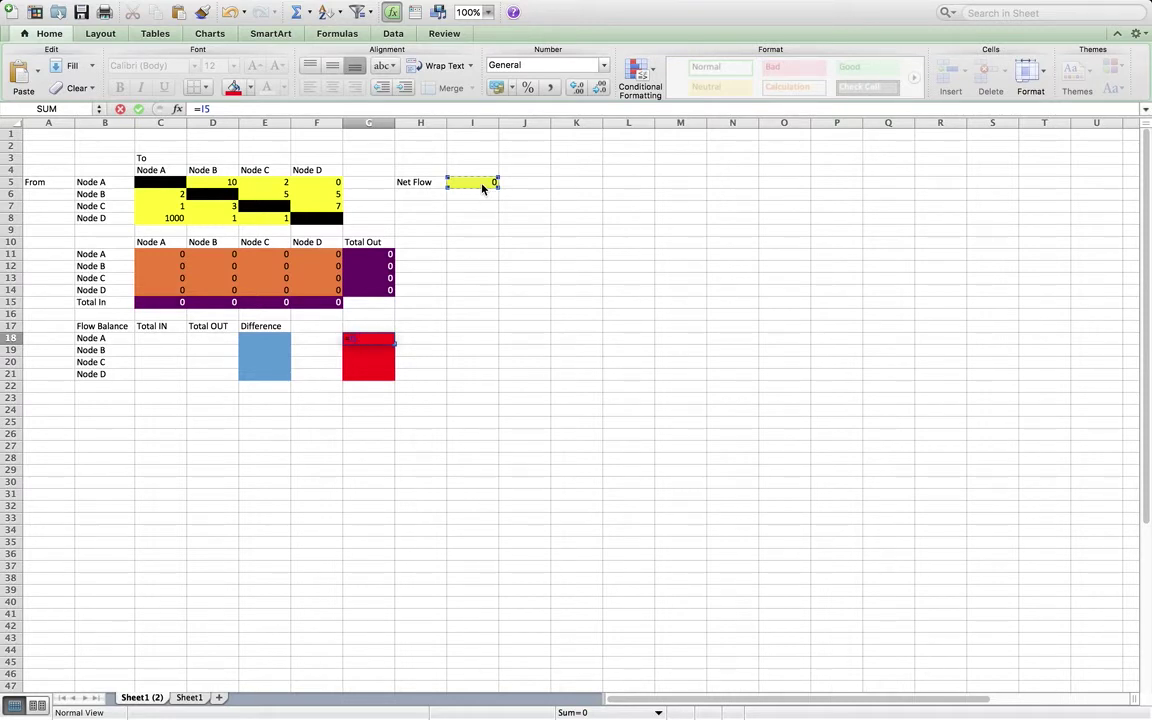
type("Node A")
key("Return")
type("Node")
key("Escape")
key("Up")
key("ctrl+u")
key("BackSpace")
key("BackSpace")
key("BackSpace")
key("BackSpace")
key("BackSpace")
key("BackSpace")
key("BackSpace")
key("BackSpace")
key("BackSpace")
type("$")
left_click(481, 182)
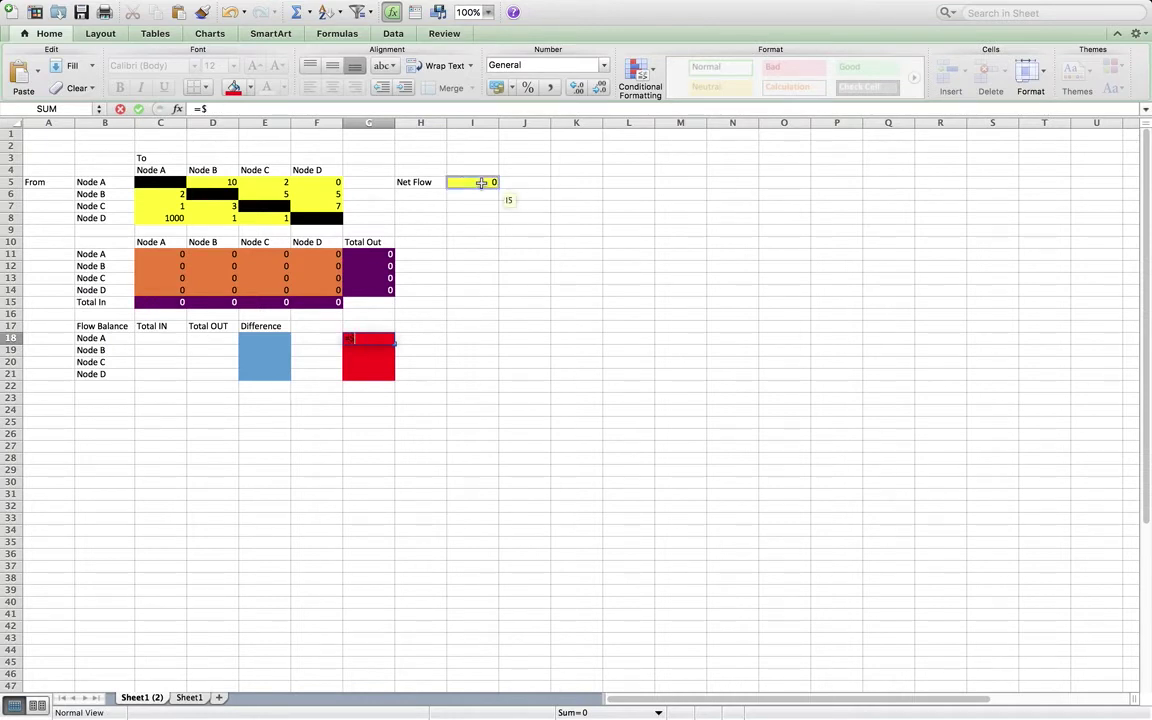
type("I$5")
key("Return")
left_click(382, 336)
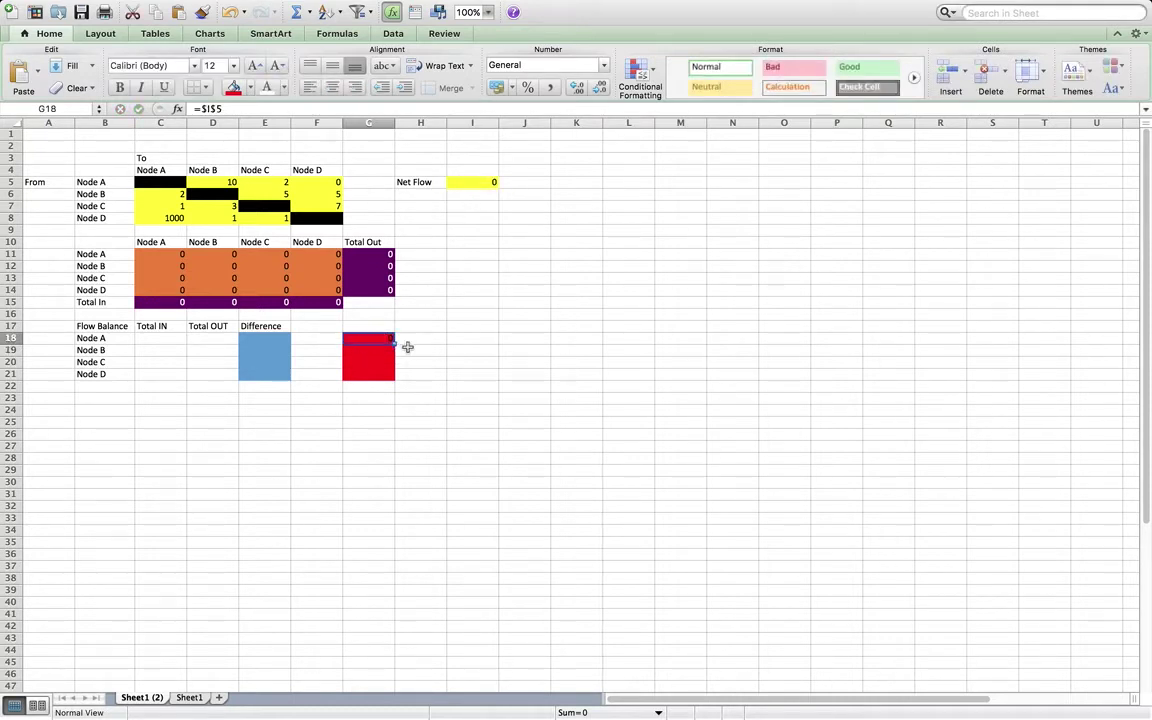
left_click_drag(393, 340, 395, 379)
Type an equals sign in each of F18 through F21.
left_click(330, 338)
type("=")
key("Return")
type("=")
key("Return")
type("=")
key("Return")
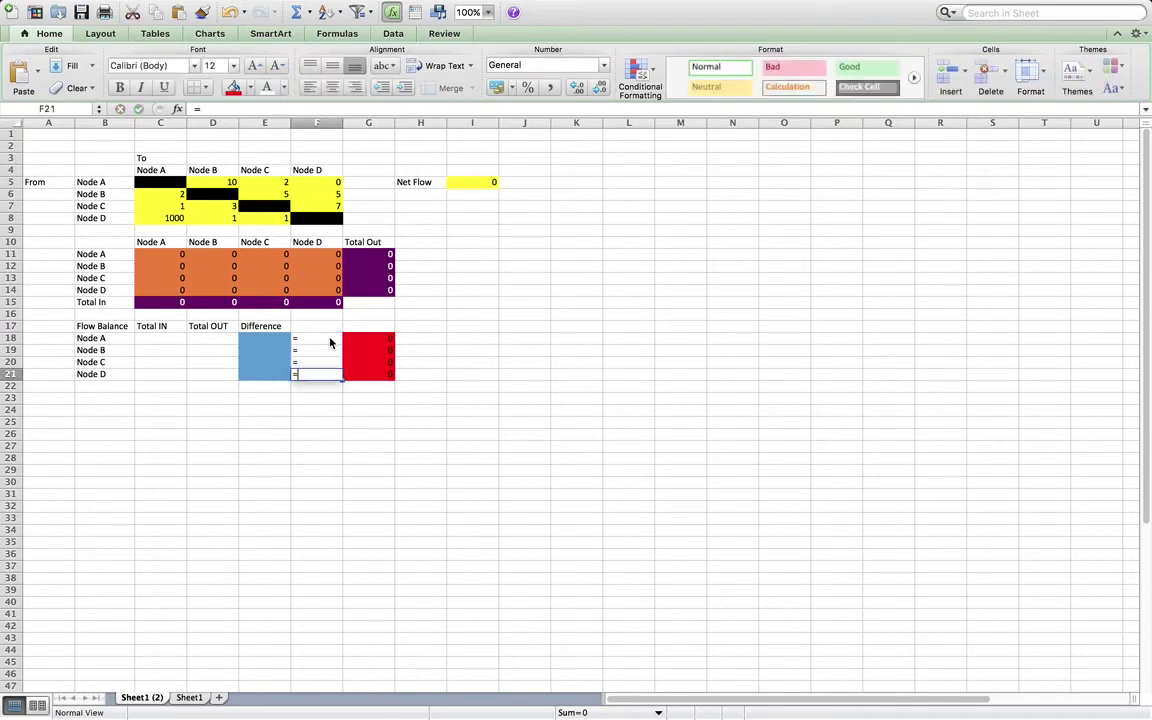
type("=")
key("Return")
Enter the Difference formula =C18-D18 in E18.
left_click(165, 339)
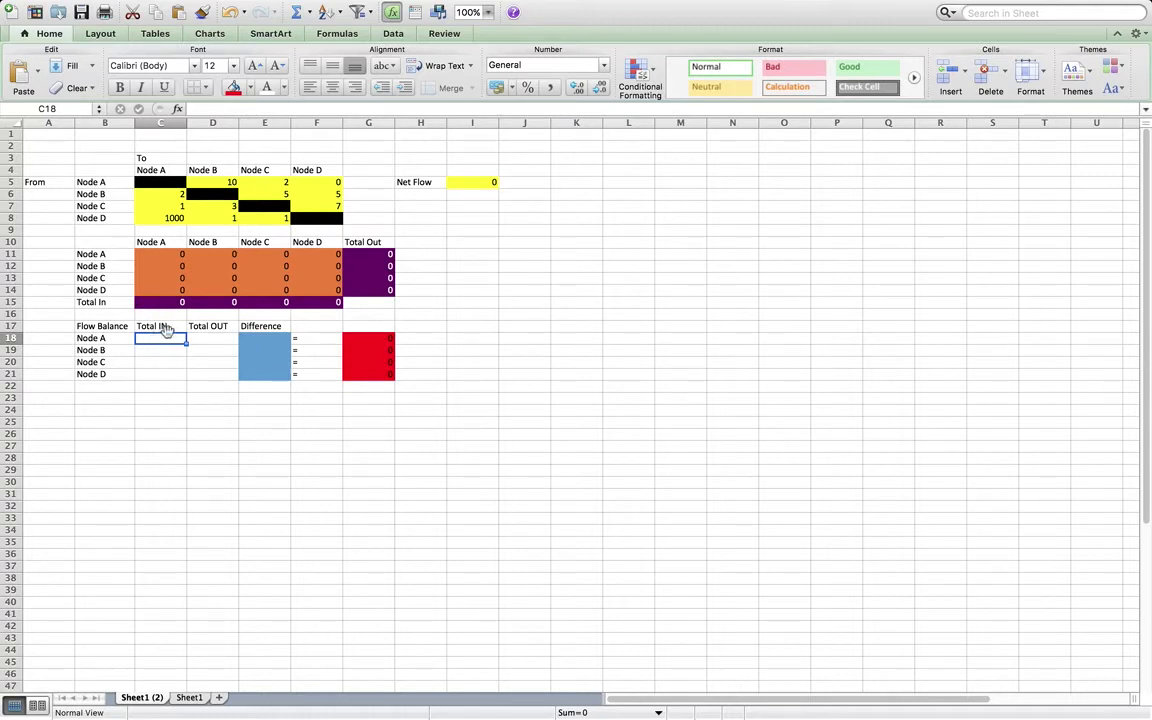
left_click(260, 337)
type("=")
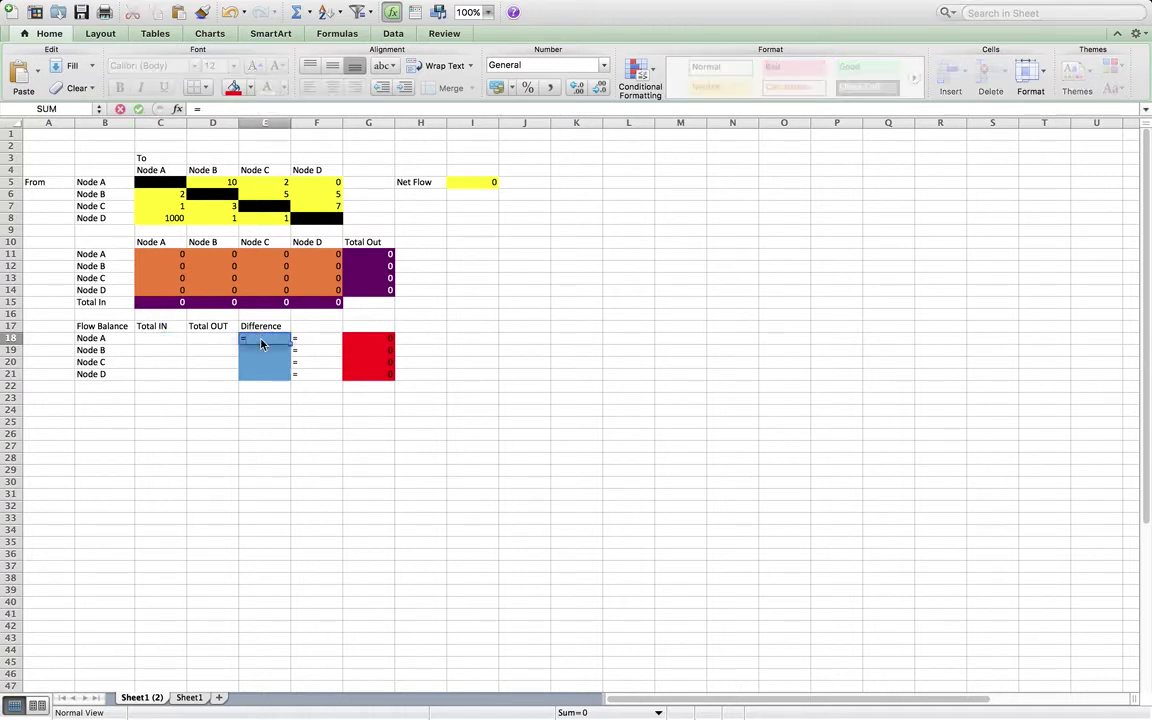
key("Left")
key("Left")
type("-")
key("Left")
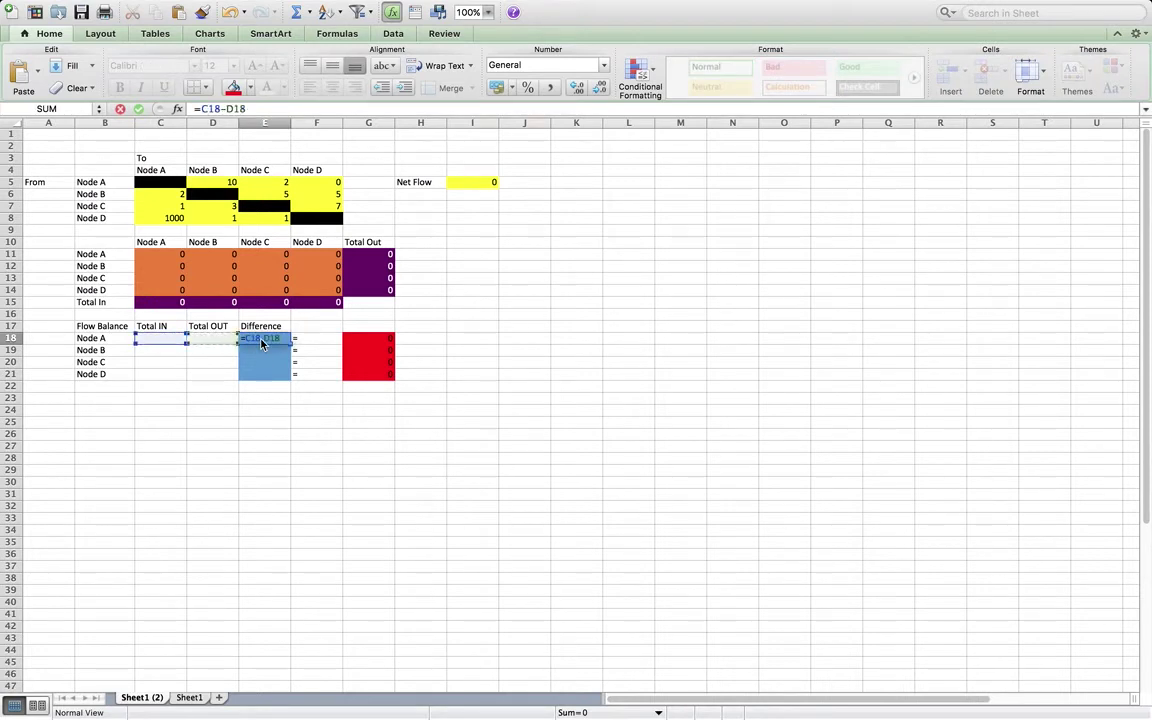
key("Return")
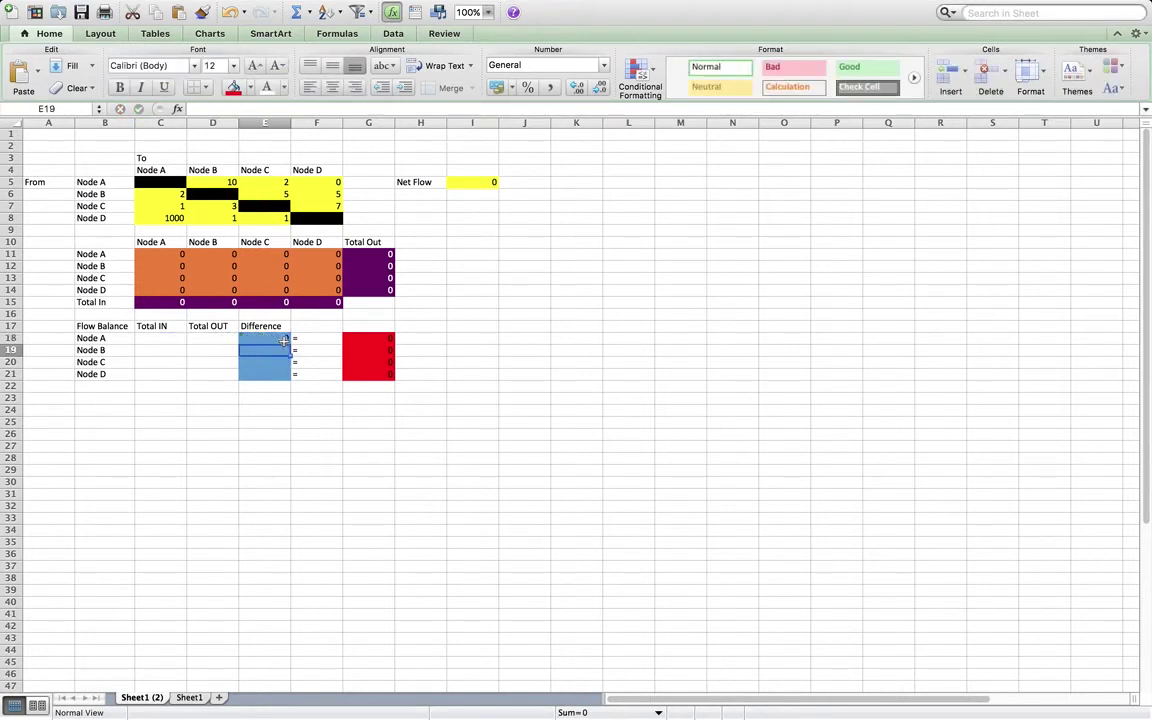
Link Total IN cells C18:C21 to the grid's Total In row (=C15 through =F15).
left_click(158, 338)
type("=")
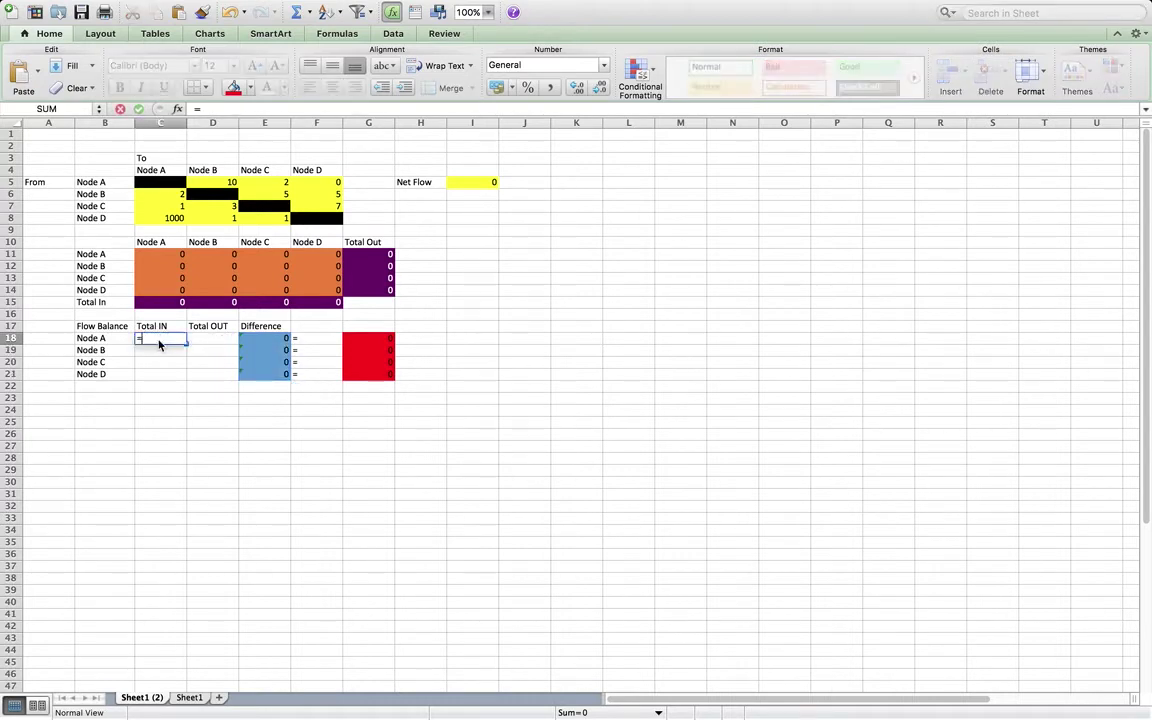
key("Up")
key("Up")
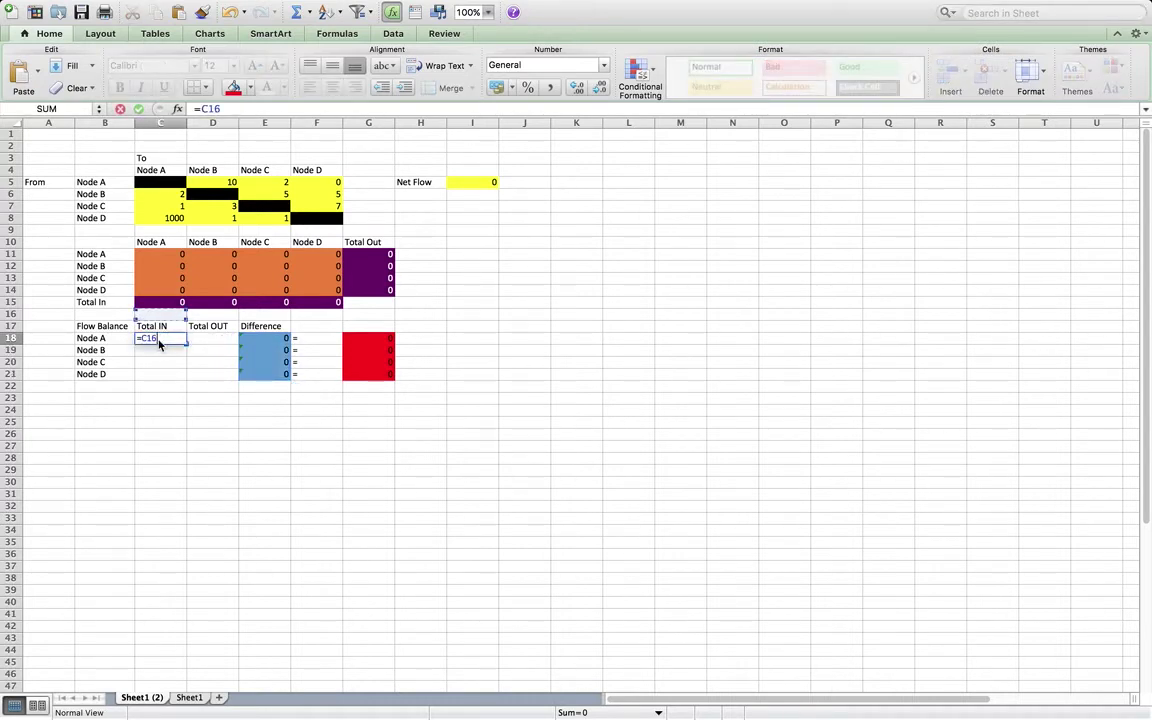
key("Up")
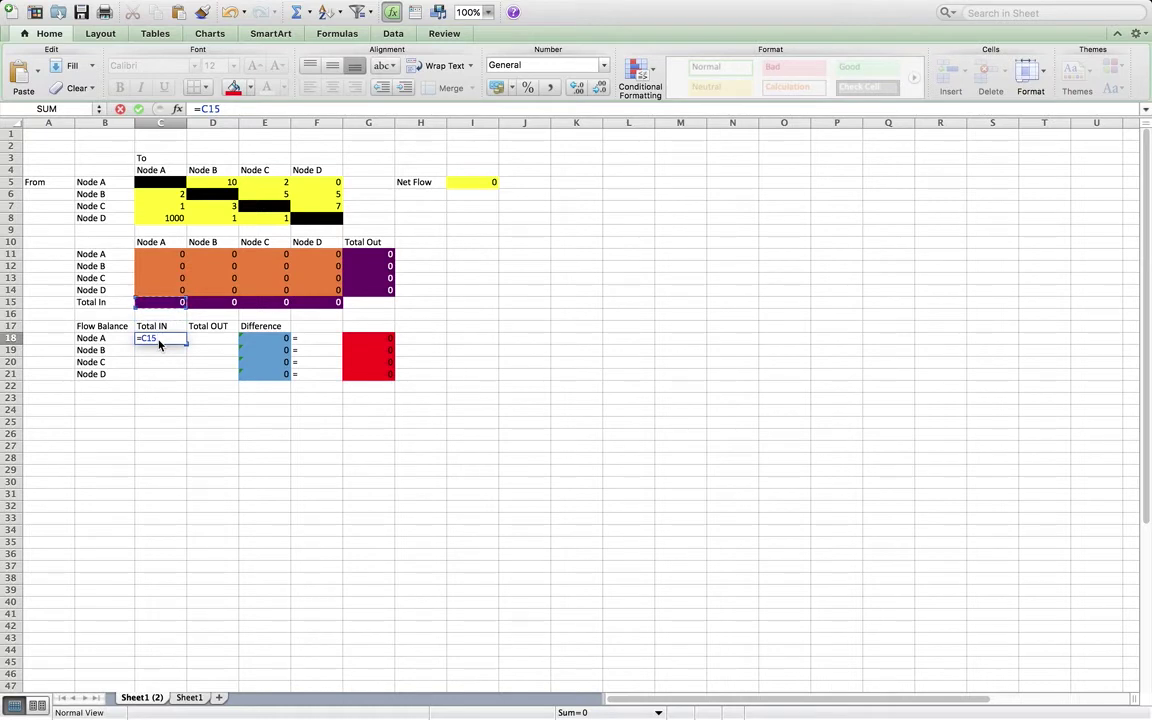
key("Return")
type("=")
key("Up")
key("Up")
key("Up")
key("Up")
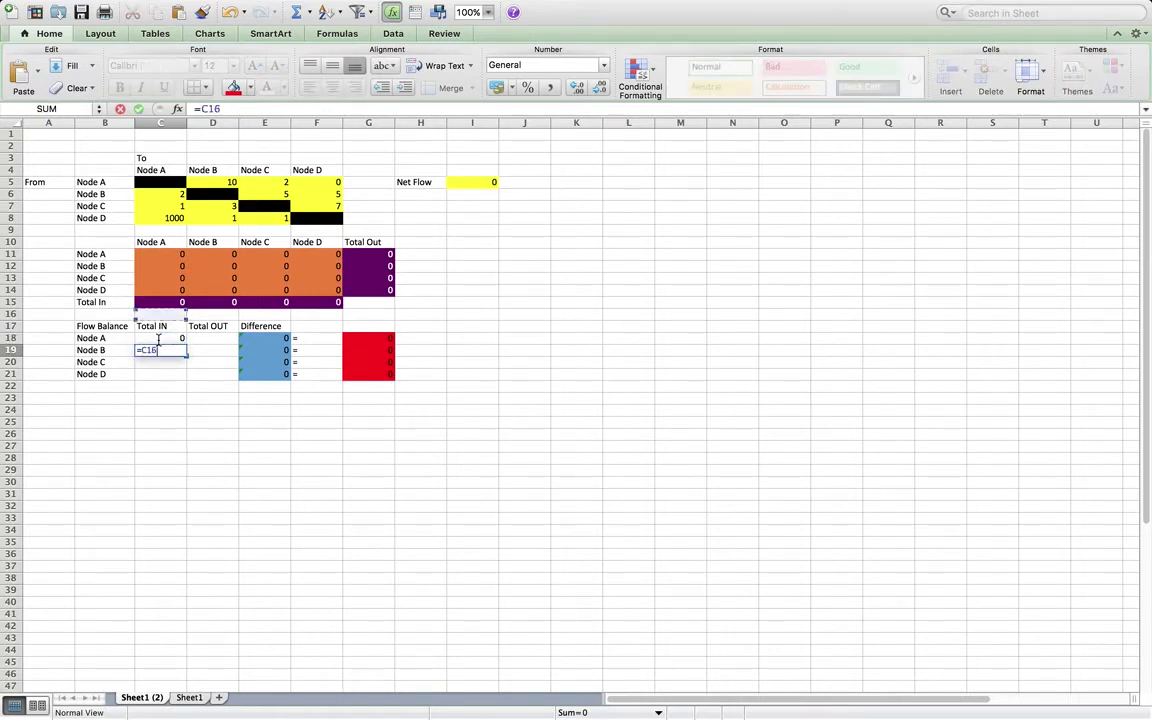
key("Return")
type("=")
key("Up")
key("Up")
key("Up")
key("Up")
key("Up")
key("Right")
key("Right")
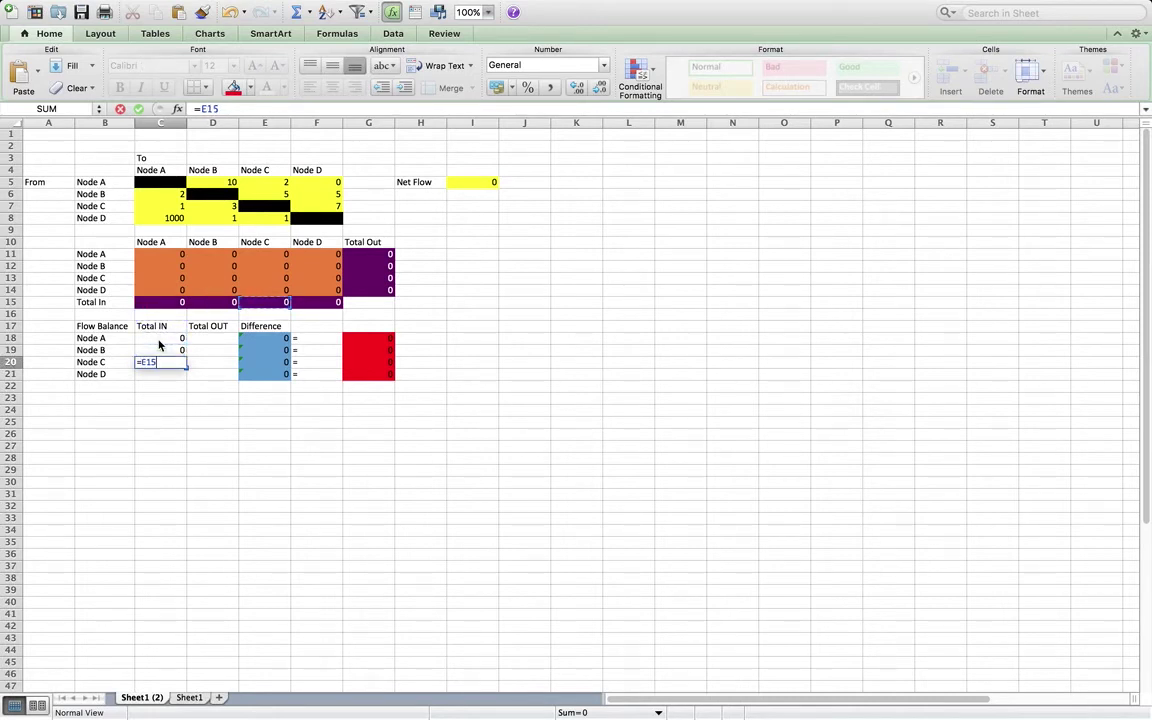
key("Return")
type("=")
key("Up")
key("Up")
key("Up")
key("Up")
key("Up")
key("Up")
key("Right")
key("Right")
key("Right")
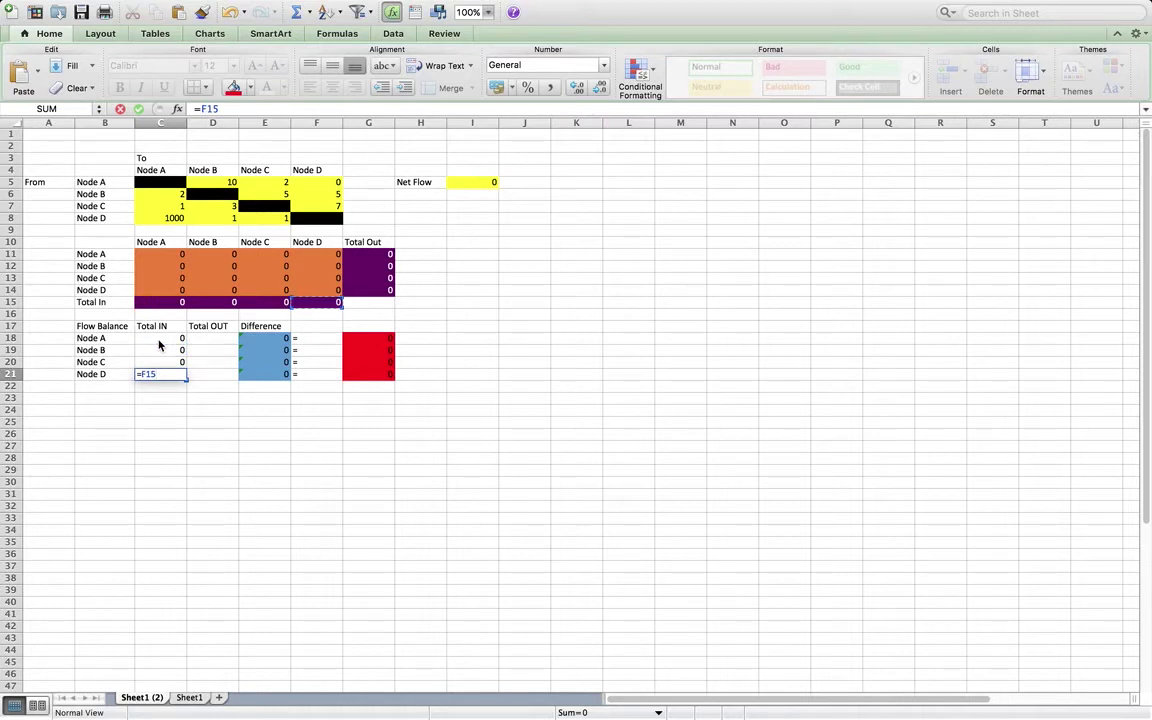
key("Return")
Set D18 to =G11 and fill the Total OUT formula down to D21.
left_click(212, 340)
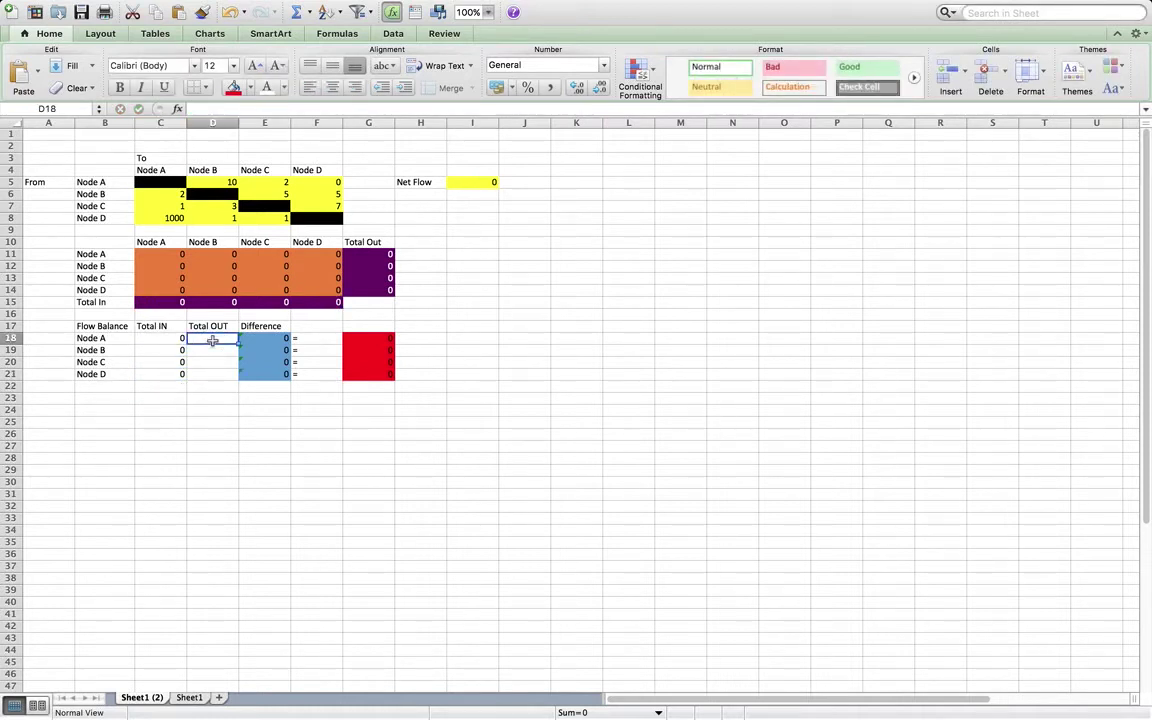
type("=")
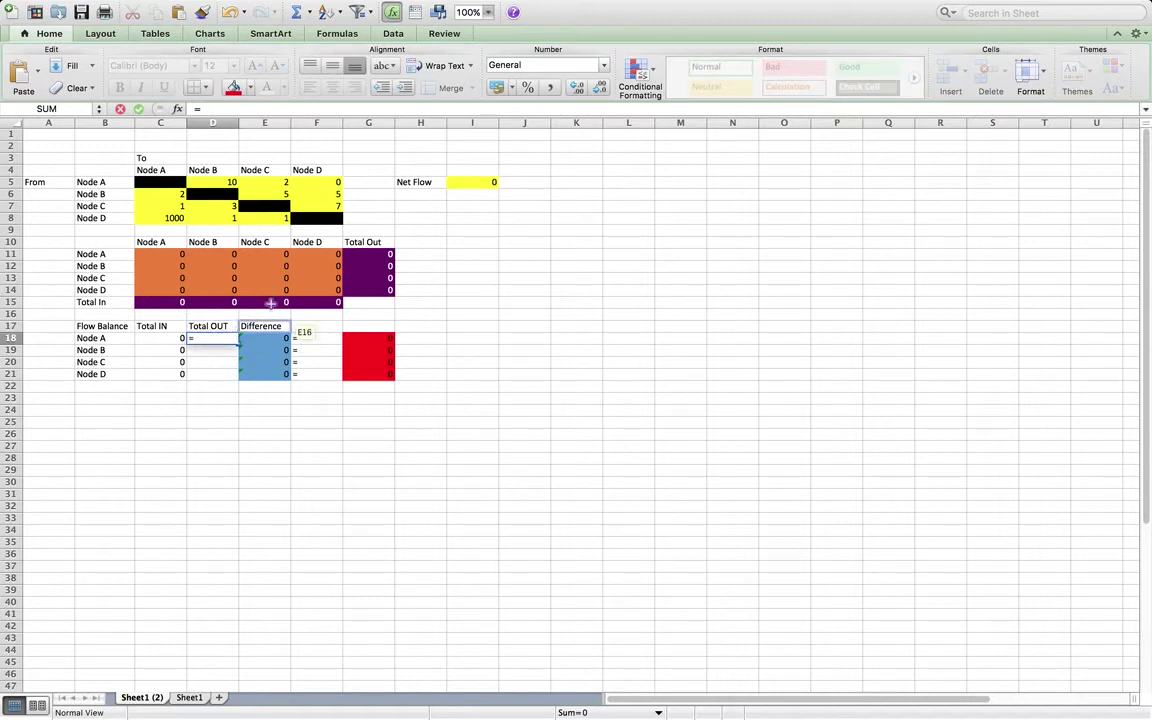
left_click(358, 257)
key("Return")
left_click(224, 339)
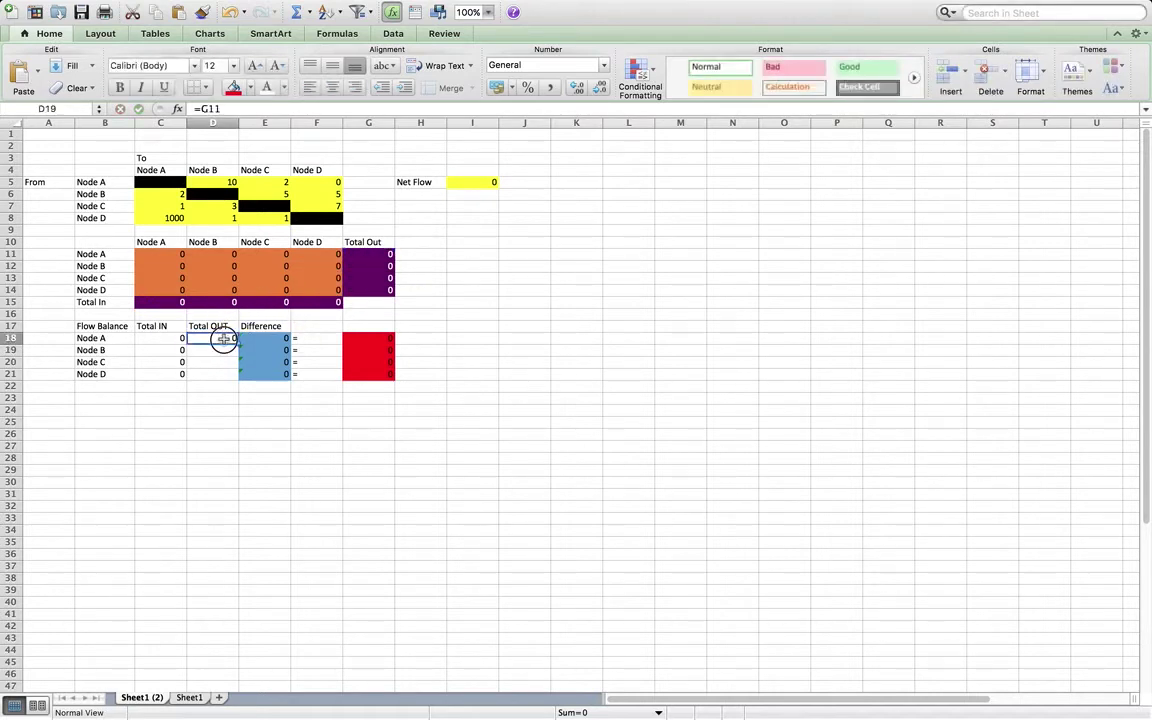
left_click_drag(236, 342, 236, 374)
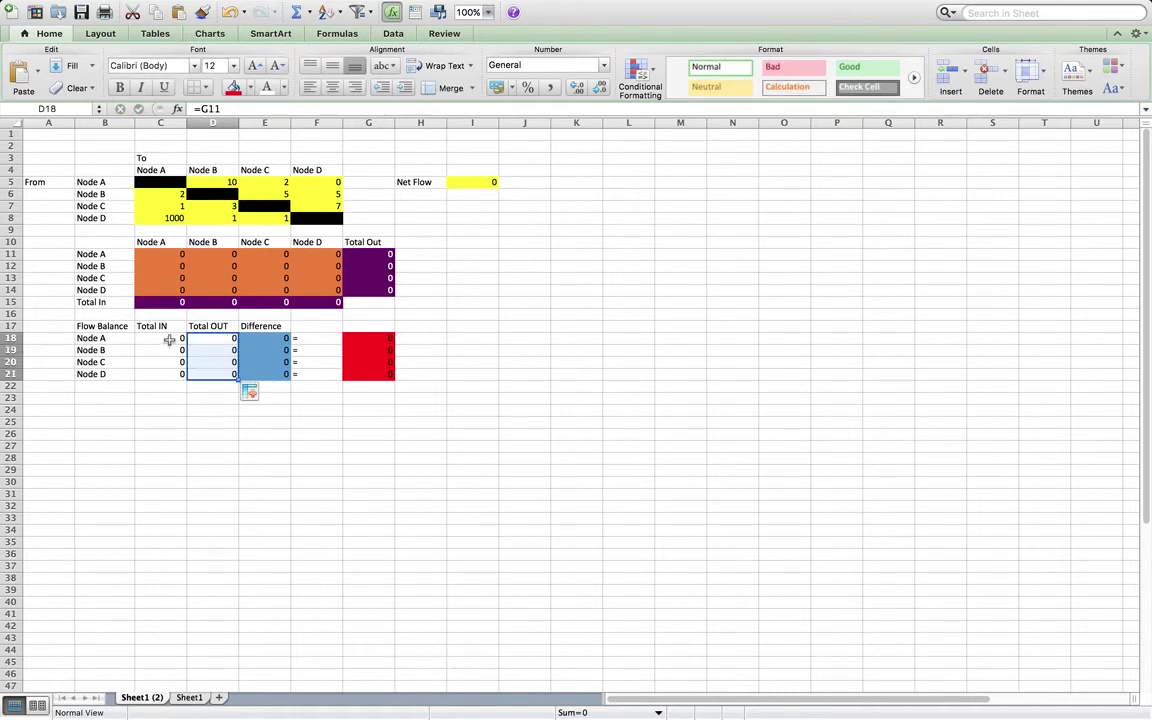
Shade the Total IN and Total OUT cells purple with white numbers.
left_click_drag(165, 338, 206, 370)
left_click(235, 88)
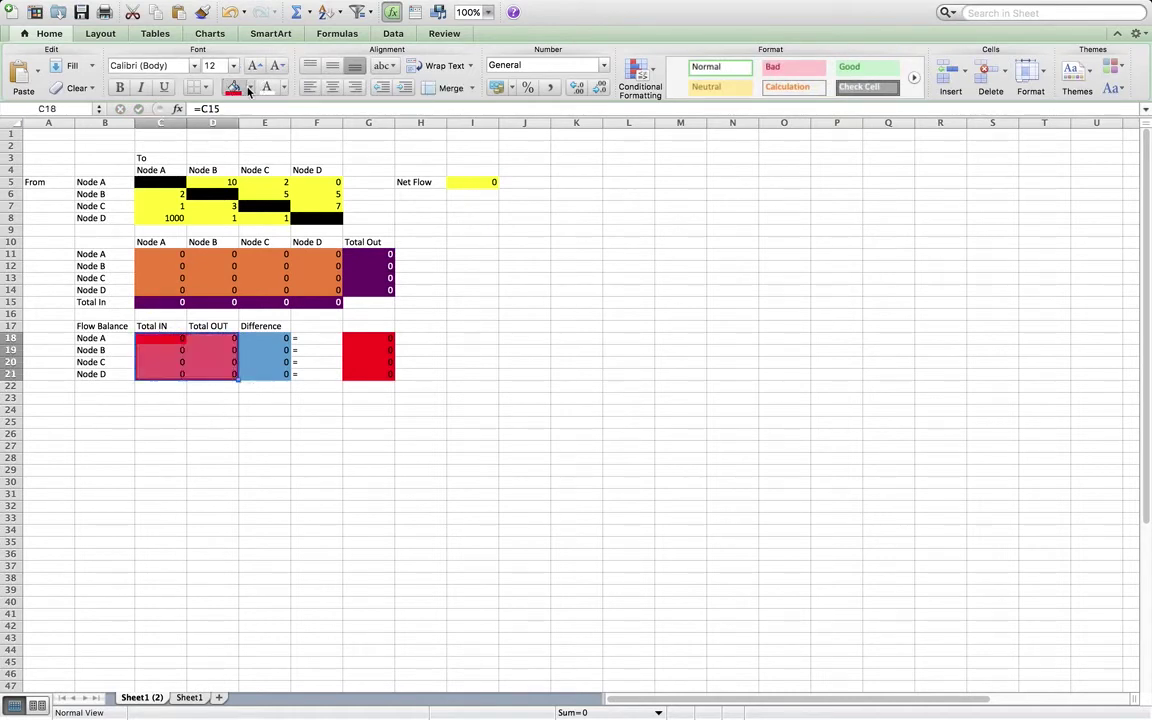
left_click(249, 88)
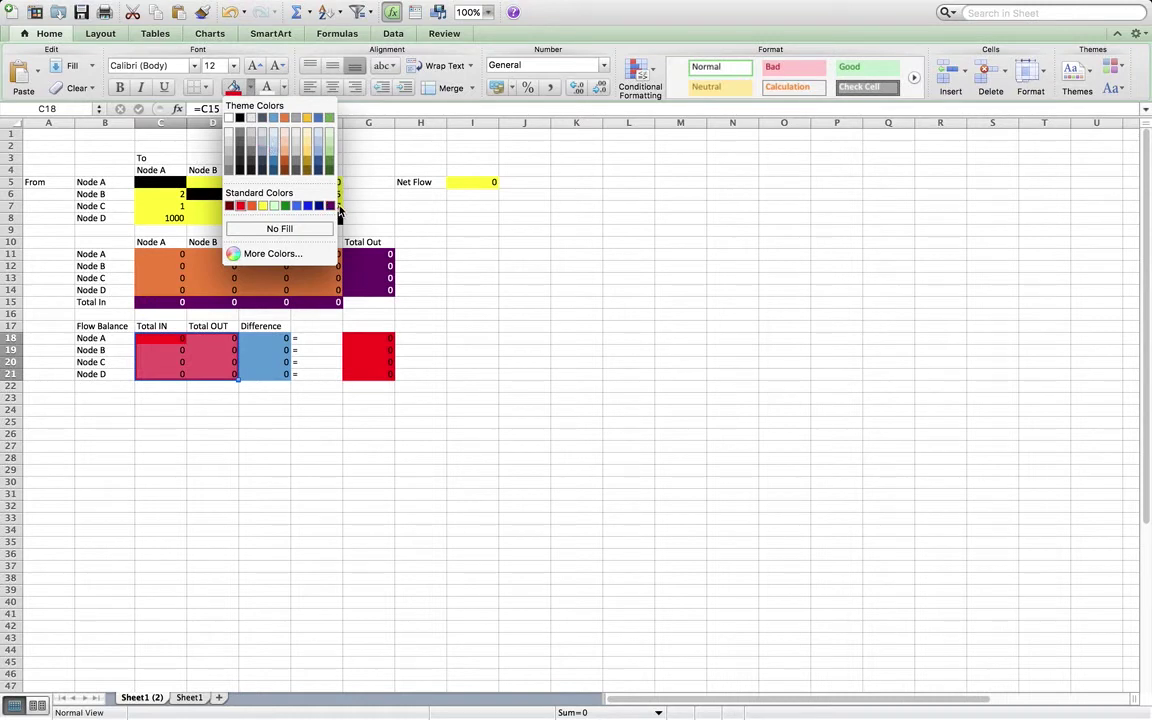
left_click(322, 200)
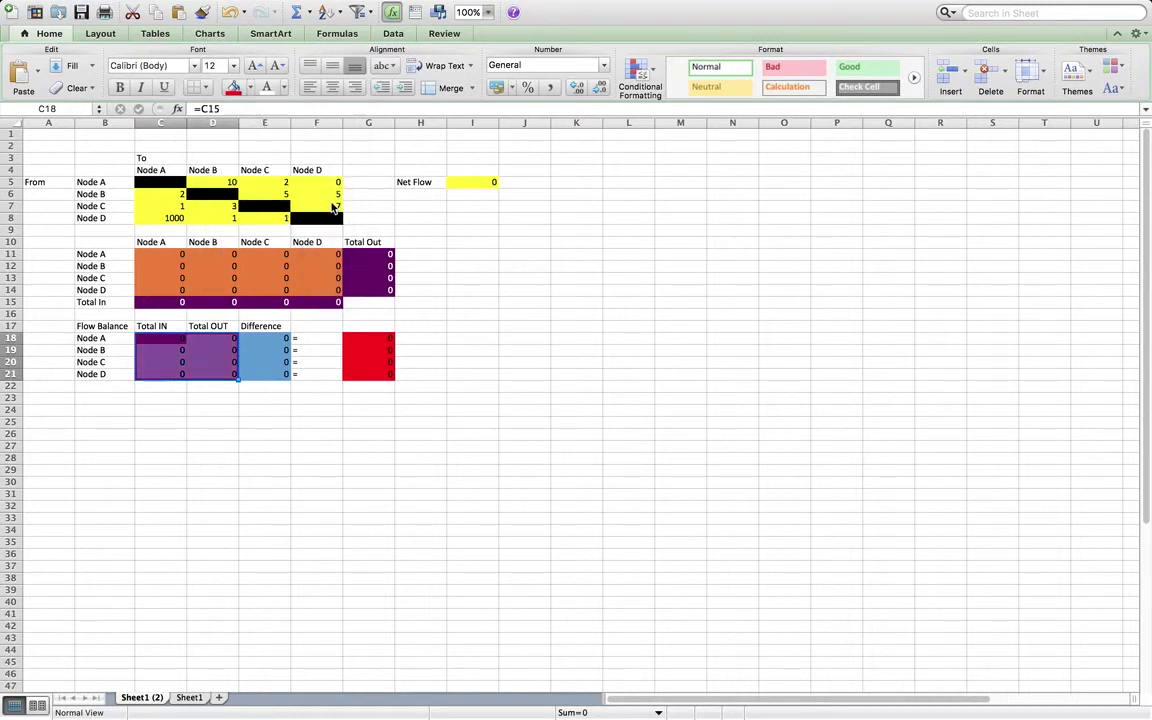
left_click(268, 88)
left_click(105, 398)
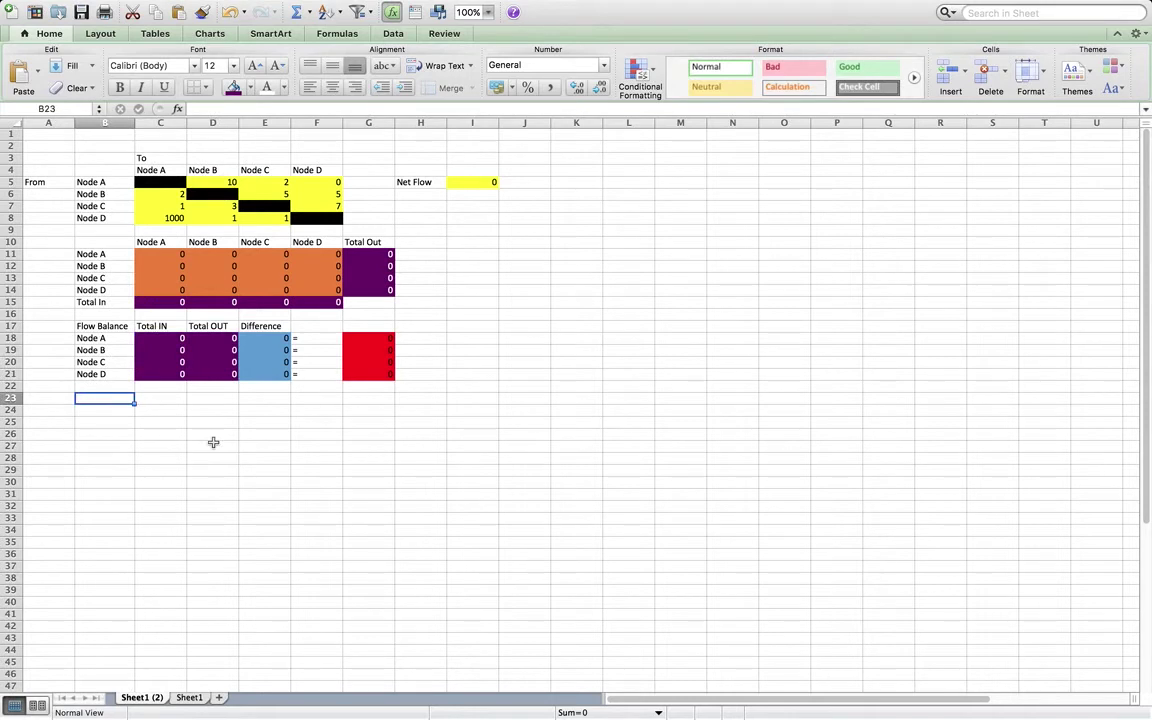
Label B23 'Maximal Flow' and make C23 a light green cell set to =C14.
type("Maxm")
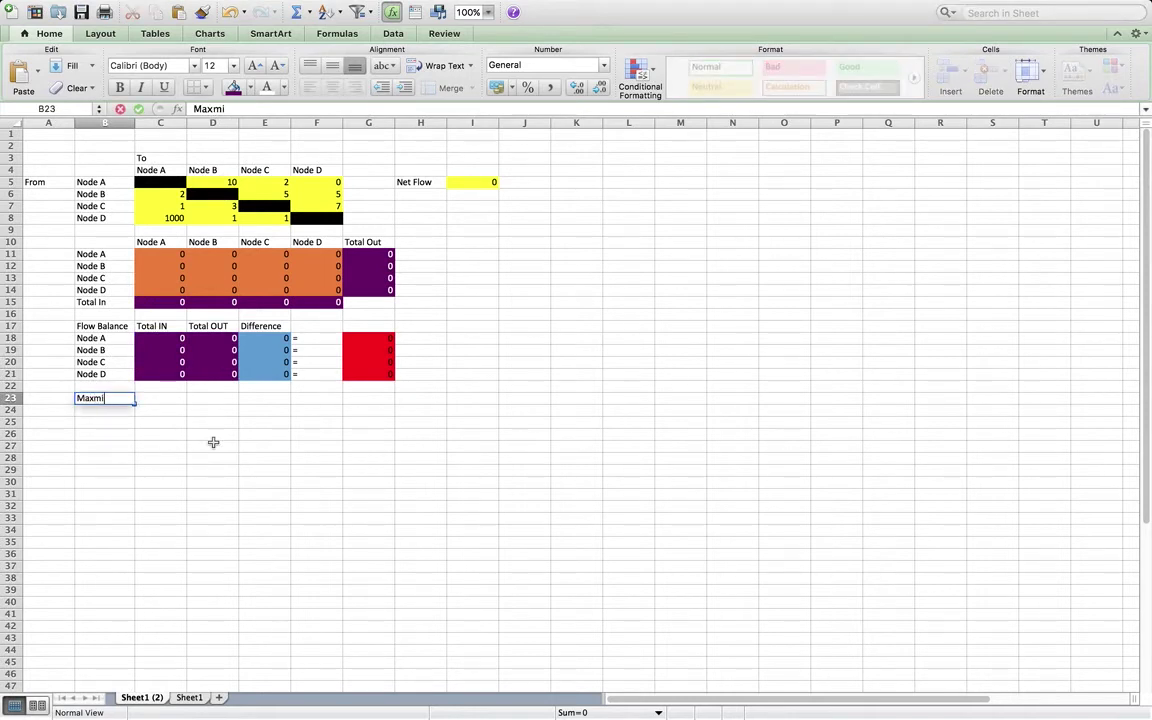
key("BackSpace")
type("imal Flow")
key("Tab")
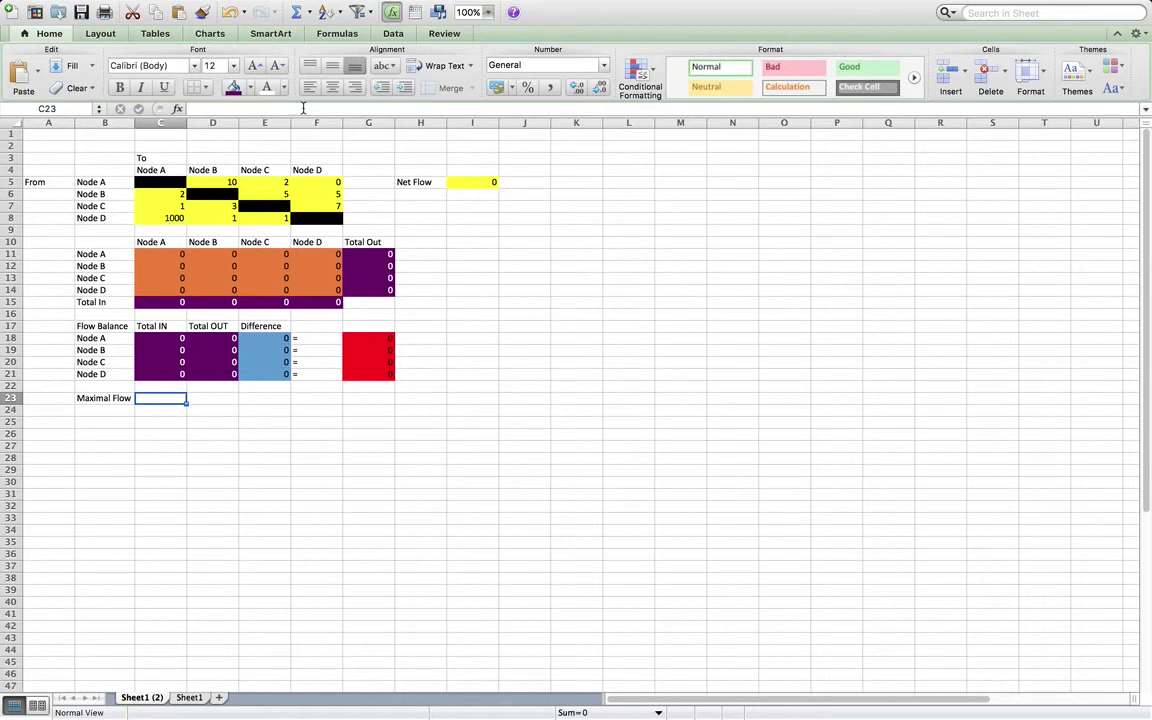
left_click(250, 87)
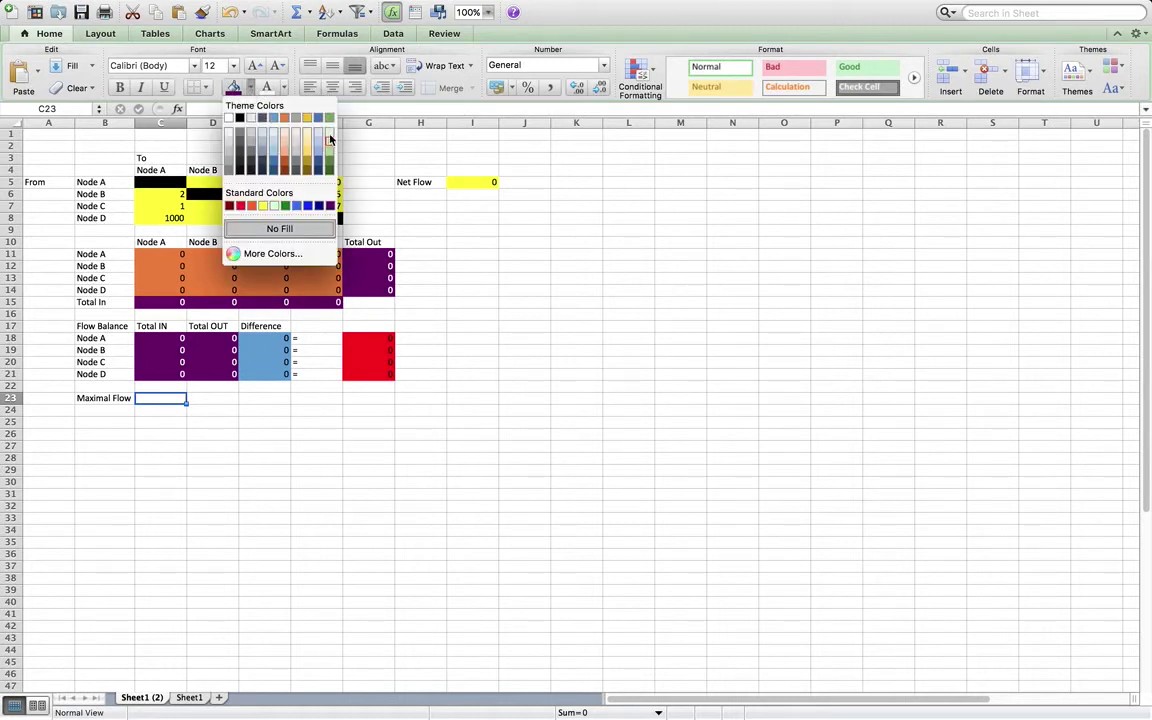
left_click(329, 136)
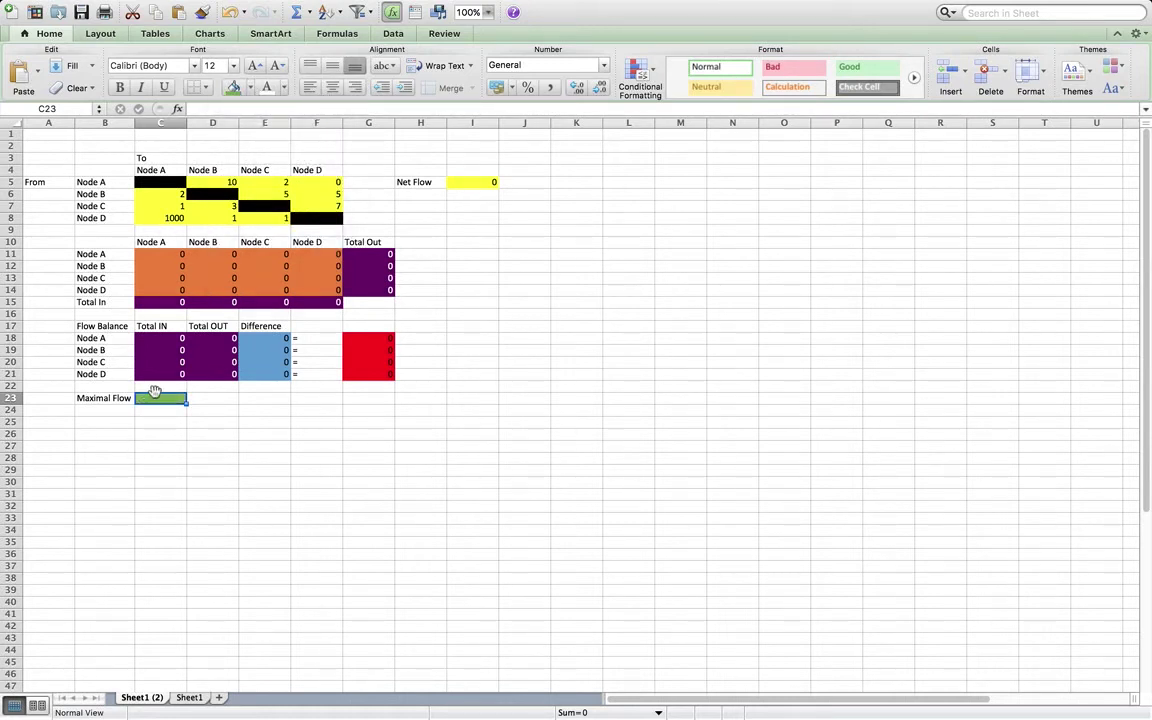
type("=")
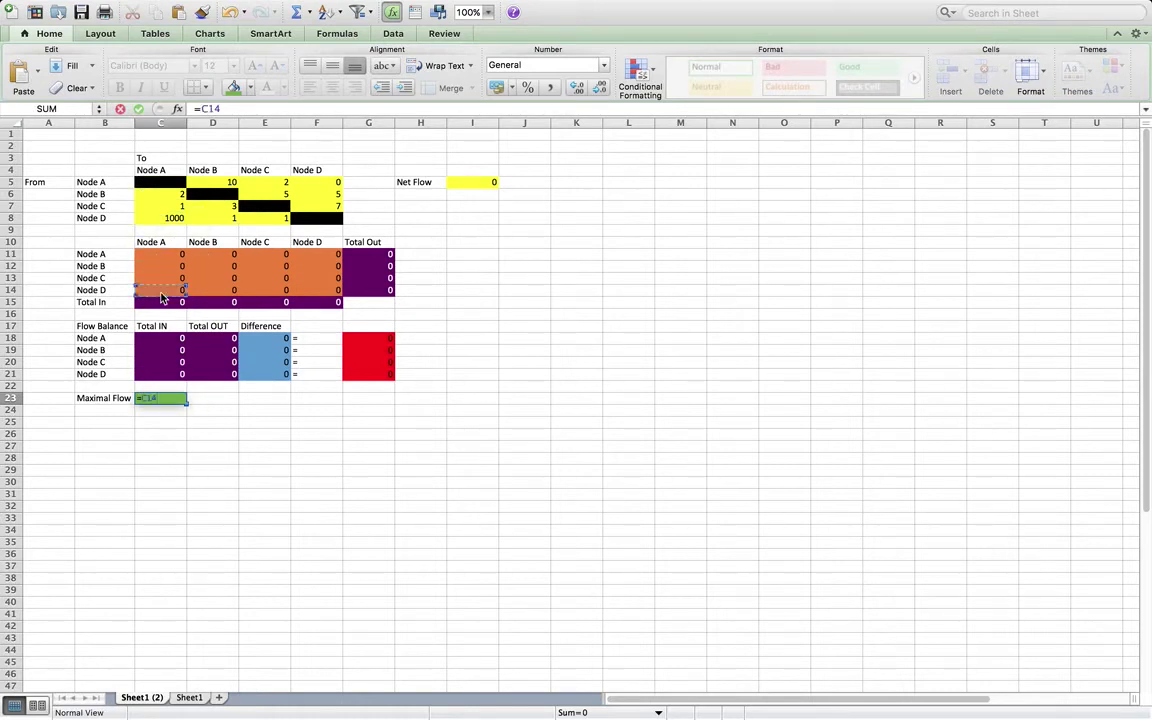
key("Return")
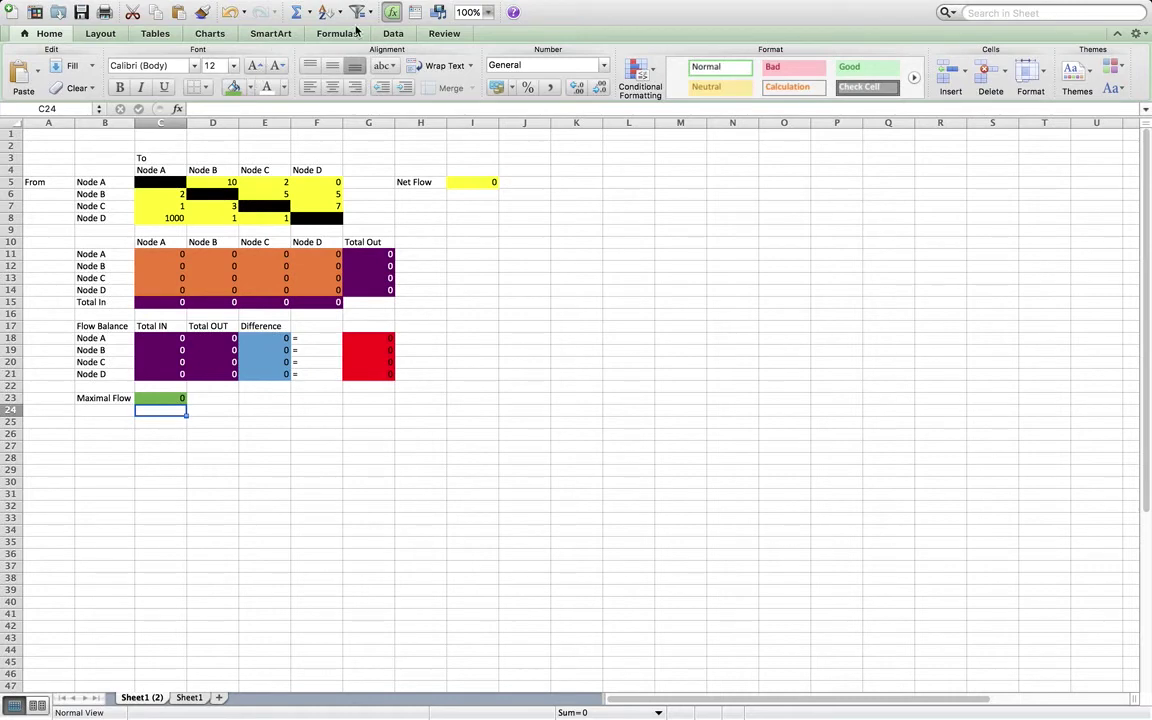
Open Solver, make initial objective and flow-cell picks, and delete both #REF! constraints.
left_click(394, 35)
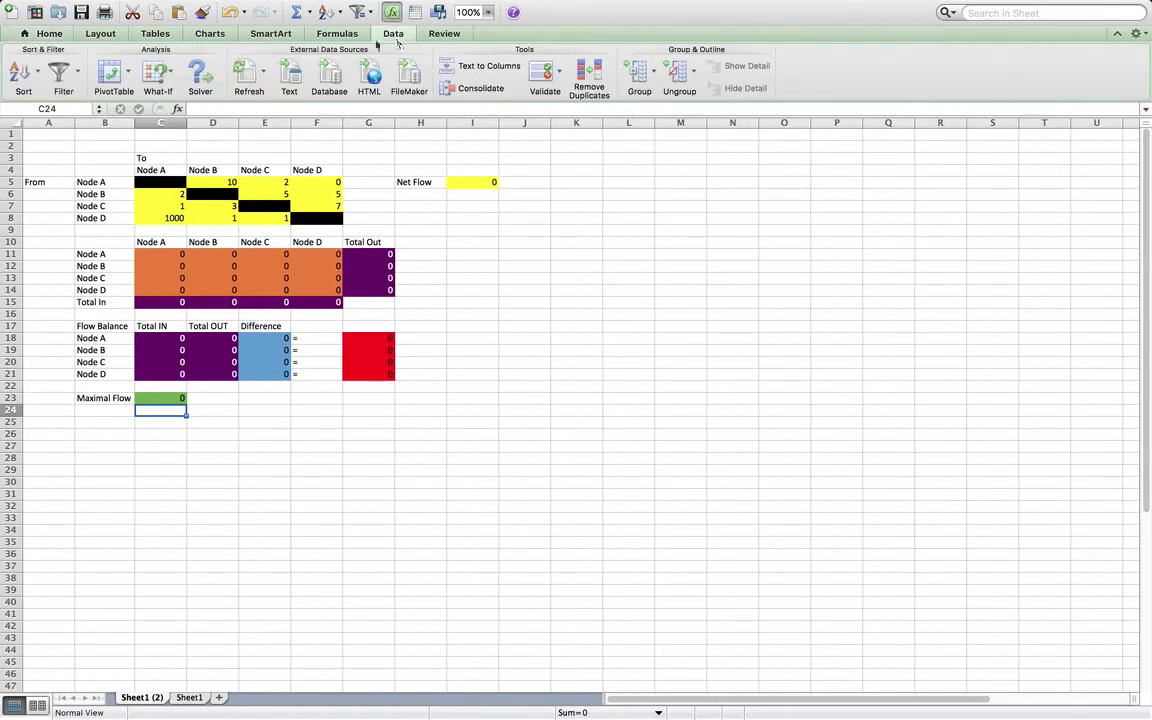
left_click(195, 68)
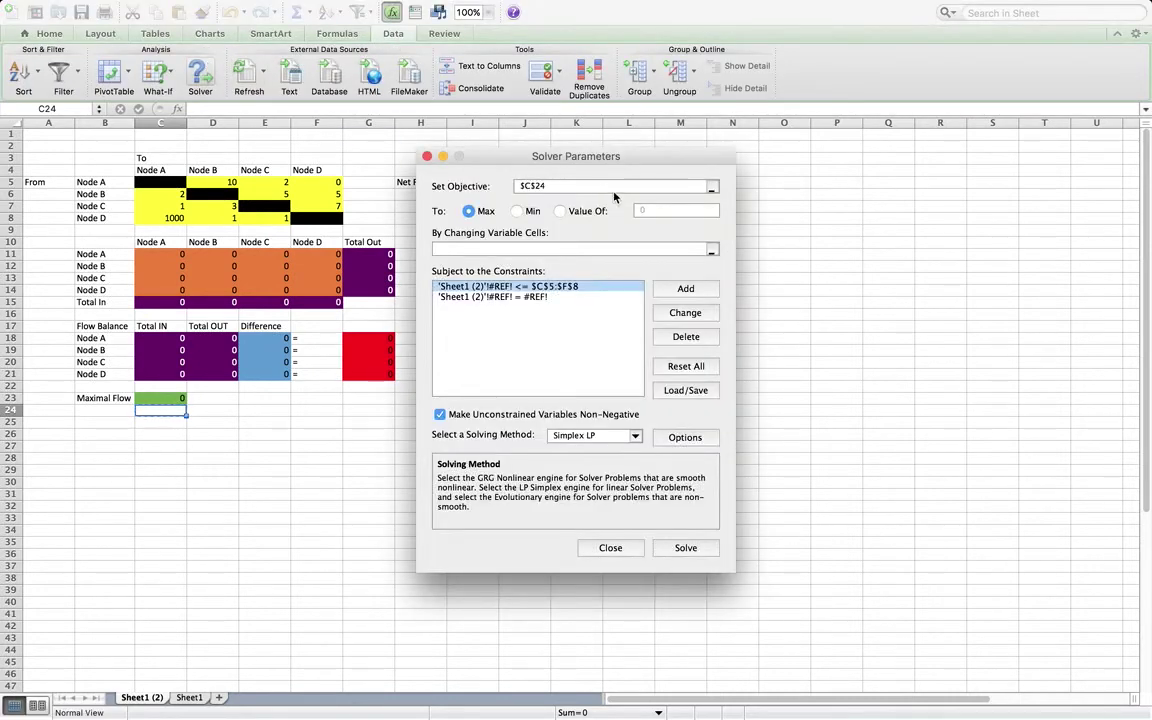
left_click(711, 186)
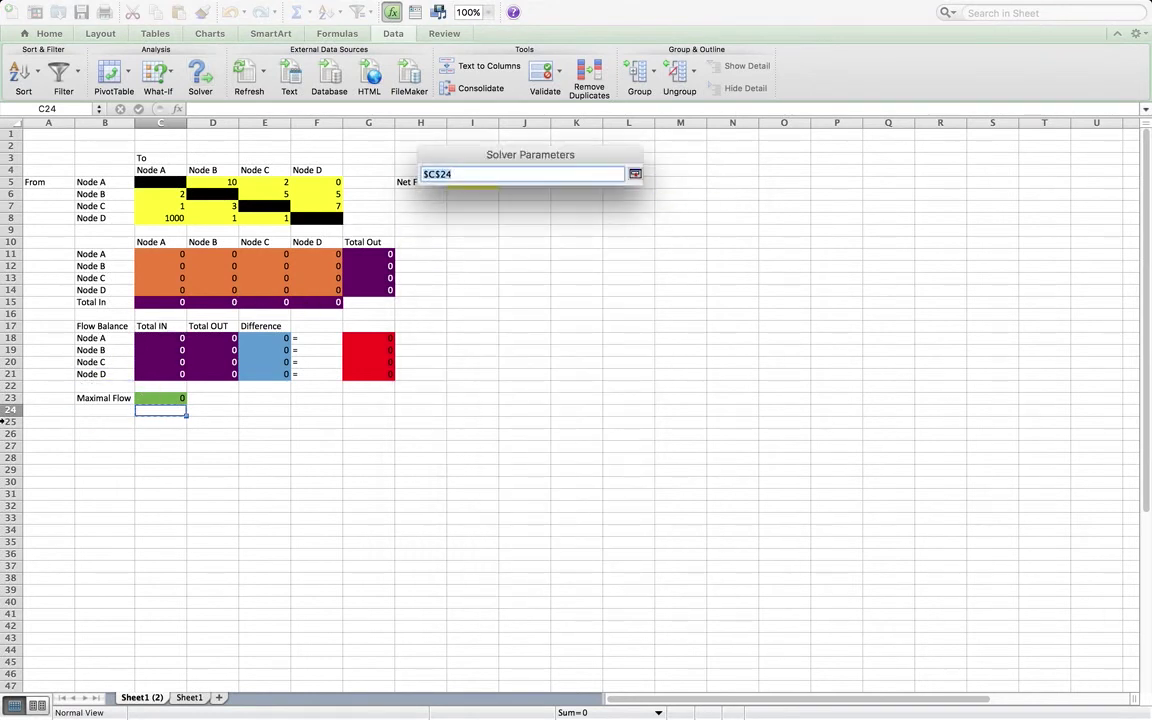
left_click(155, 398)
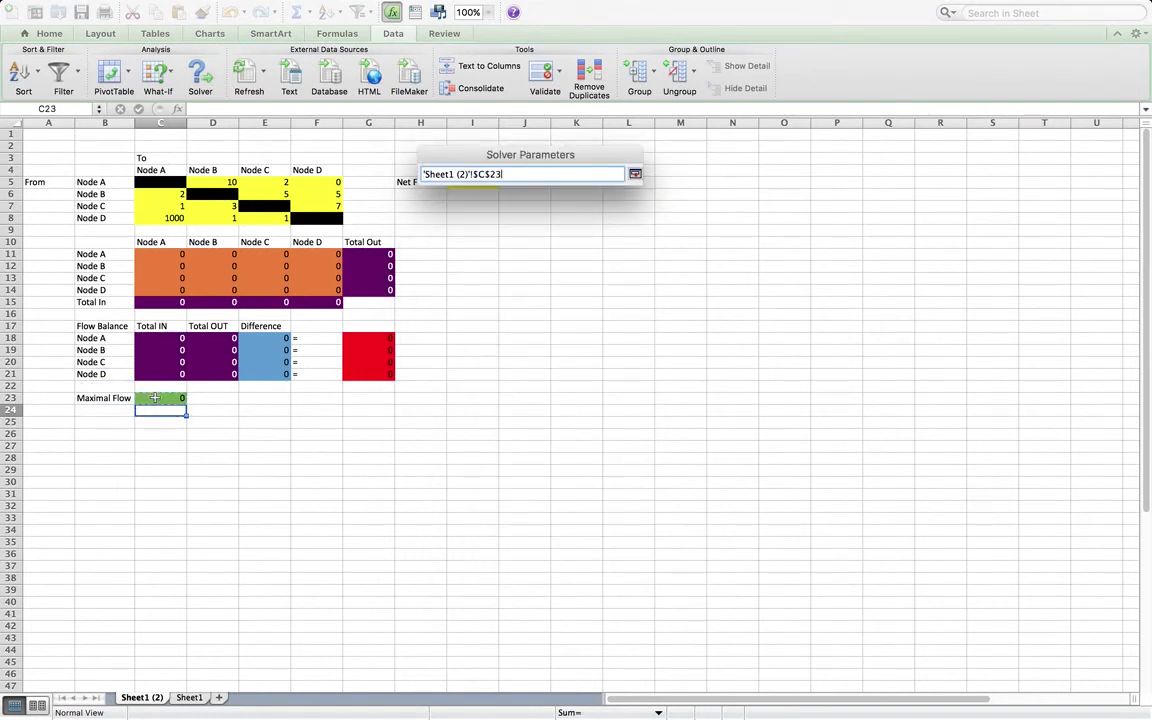
left_click(634, 174)
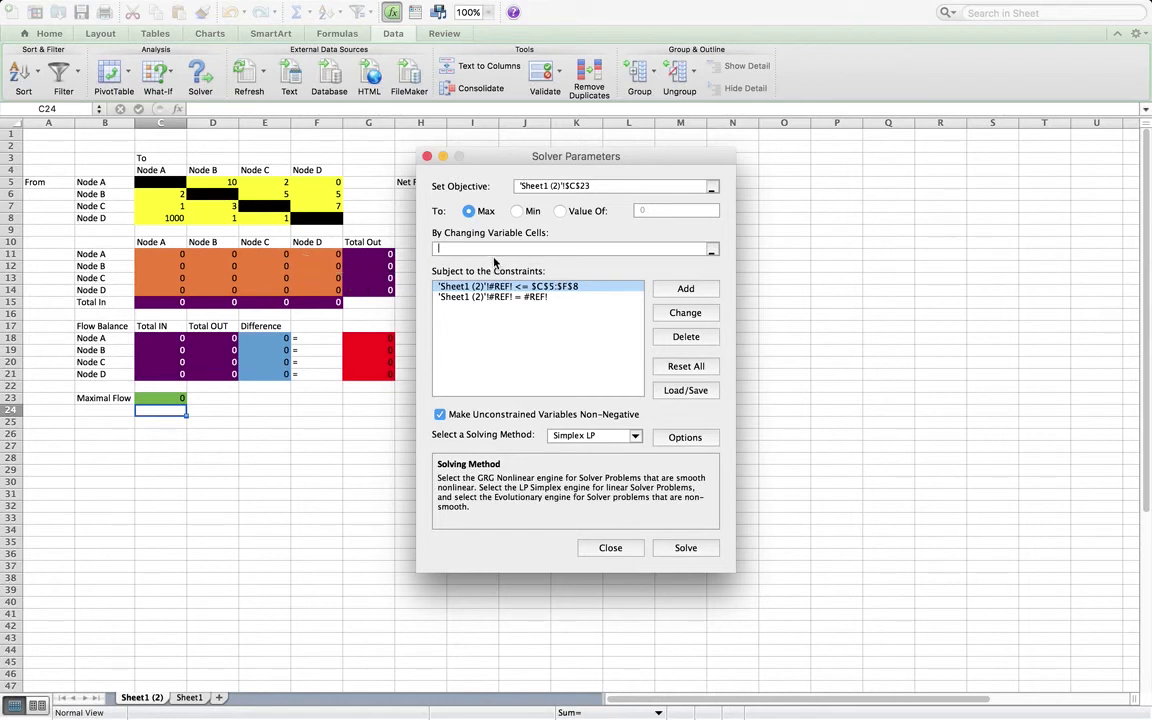
left_click_drag(163, 254, 312, 292)
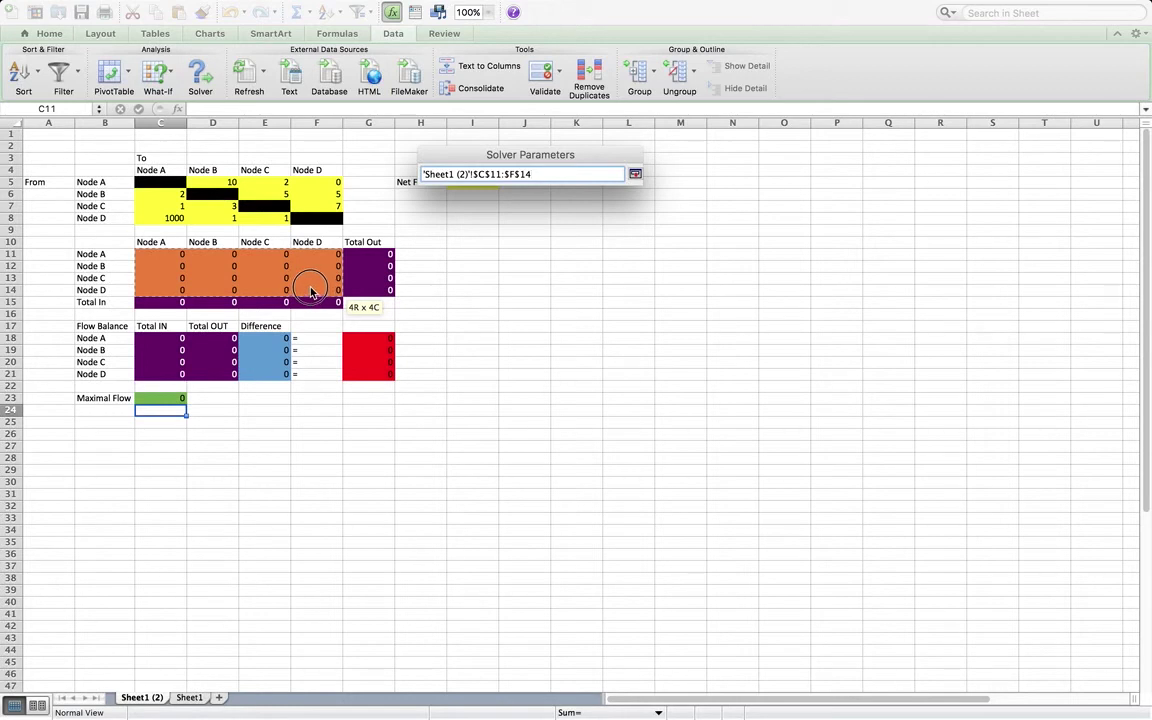
key("Return")
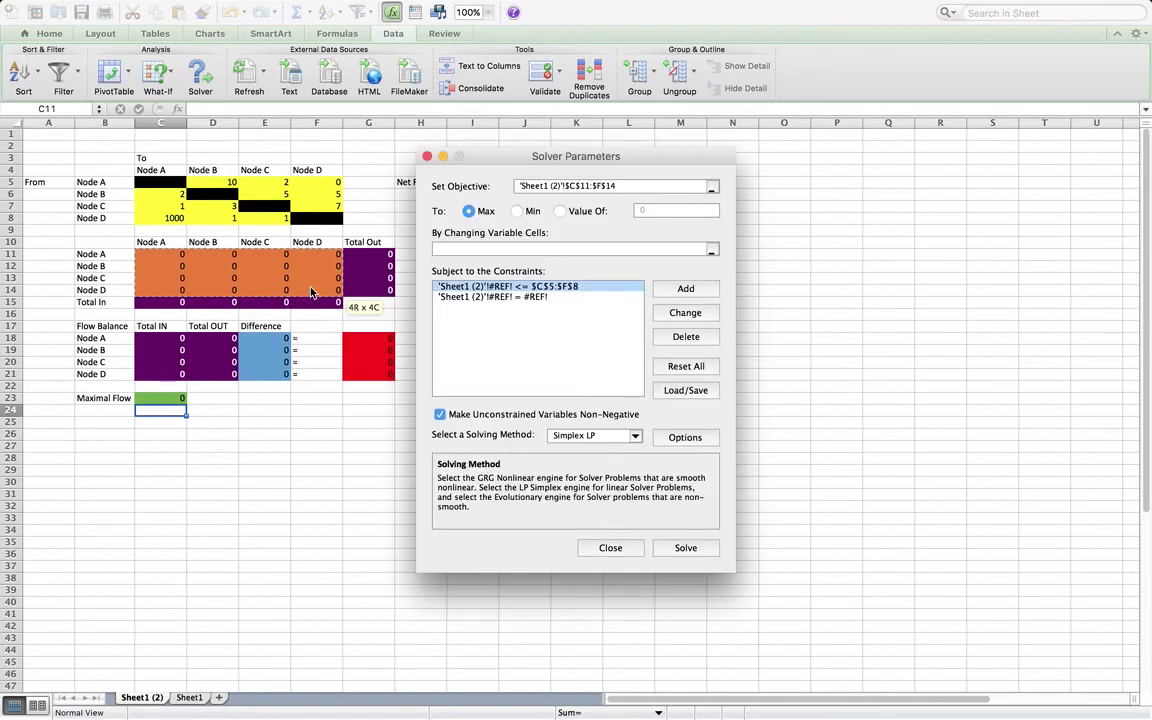
left_click(686, 336)
left_click(686, 336)
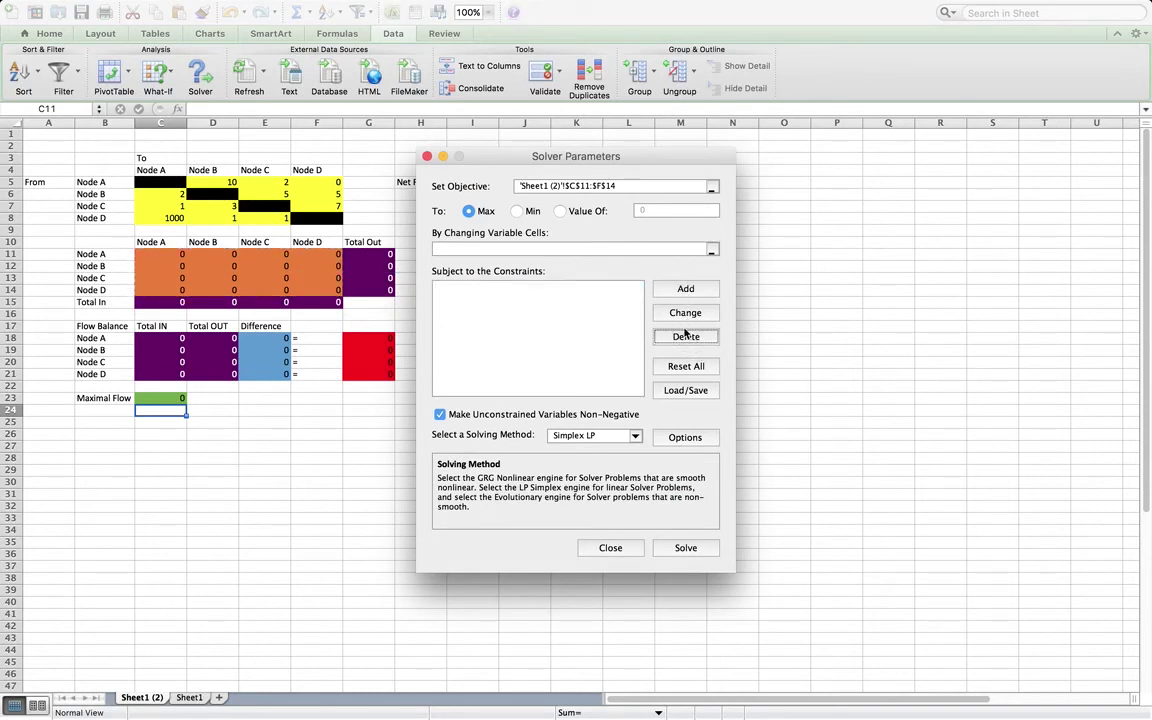
Set Solver to maximise $C$23 by changing variable cells $C$11:$F$14.
left_click(712, 189)
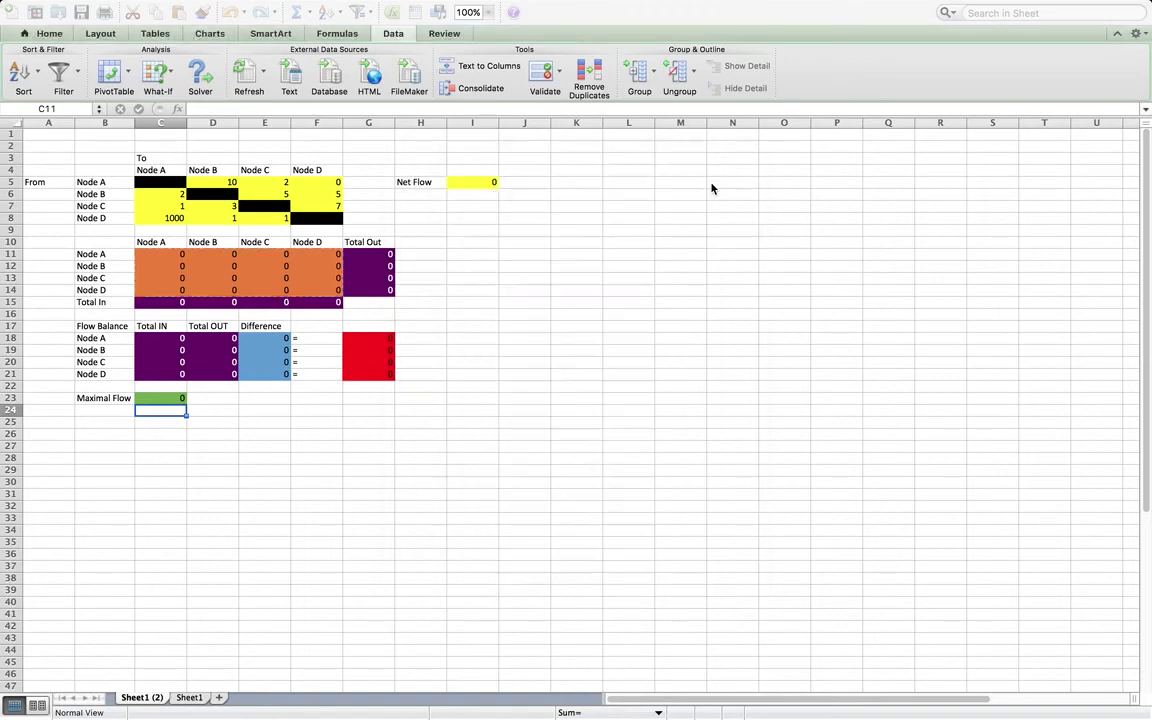
left_click(174, 401)
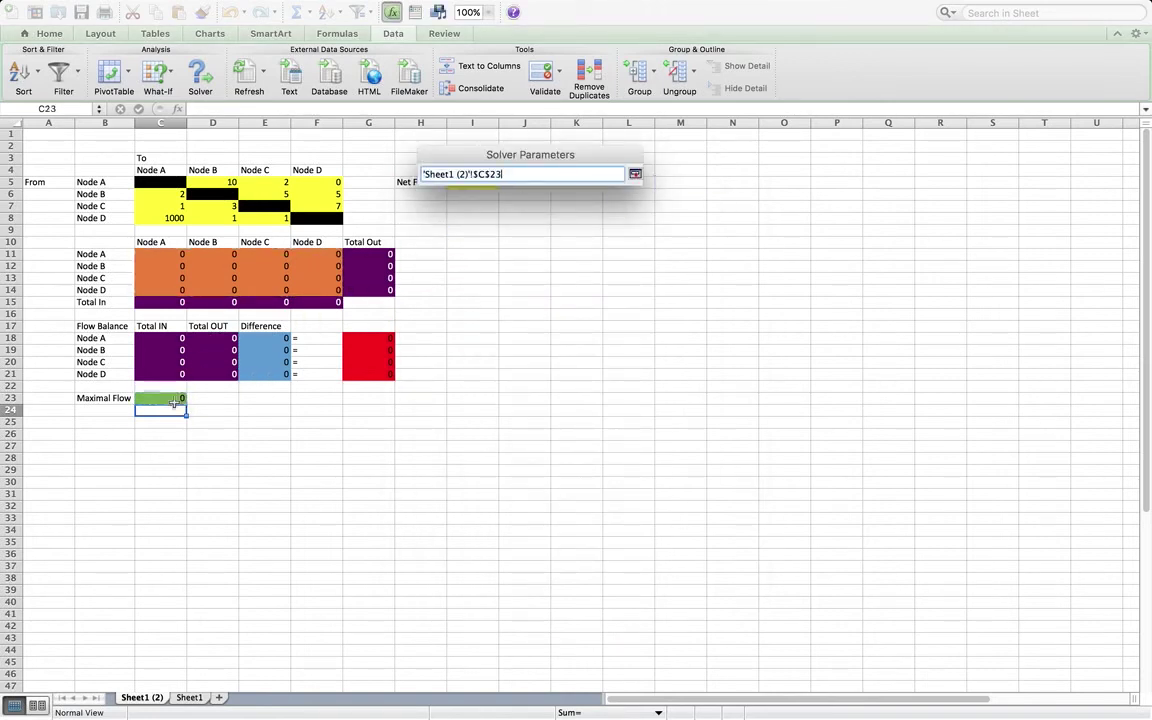
key("Return")
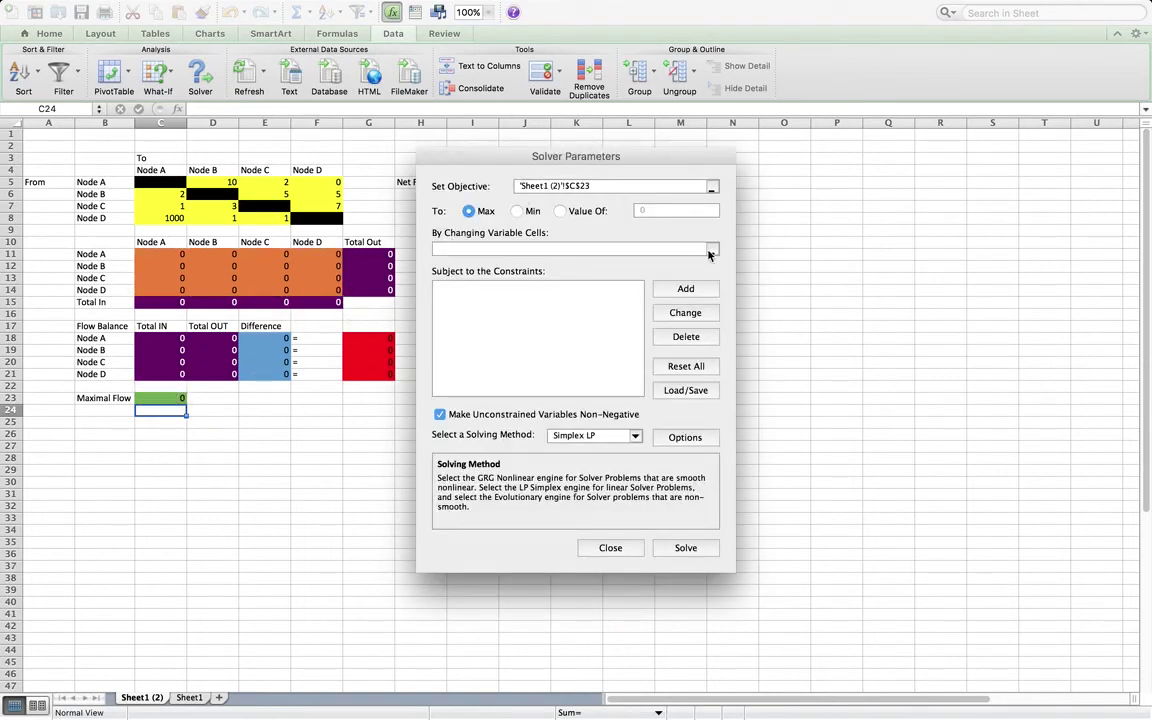
left_click(711, 252)
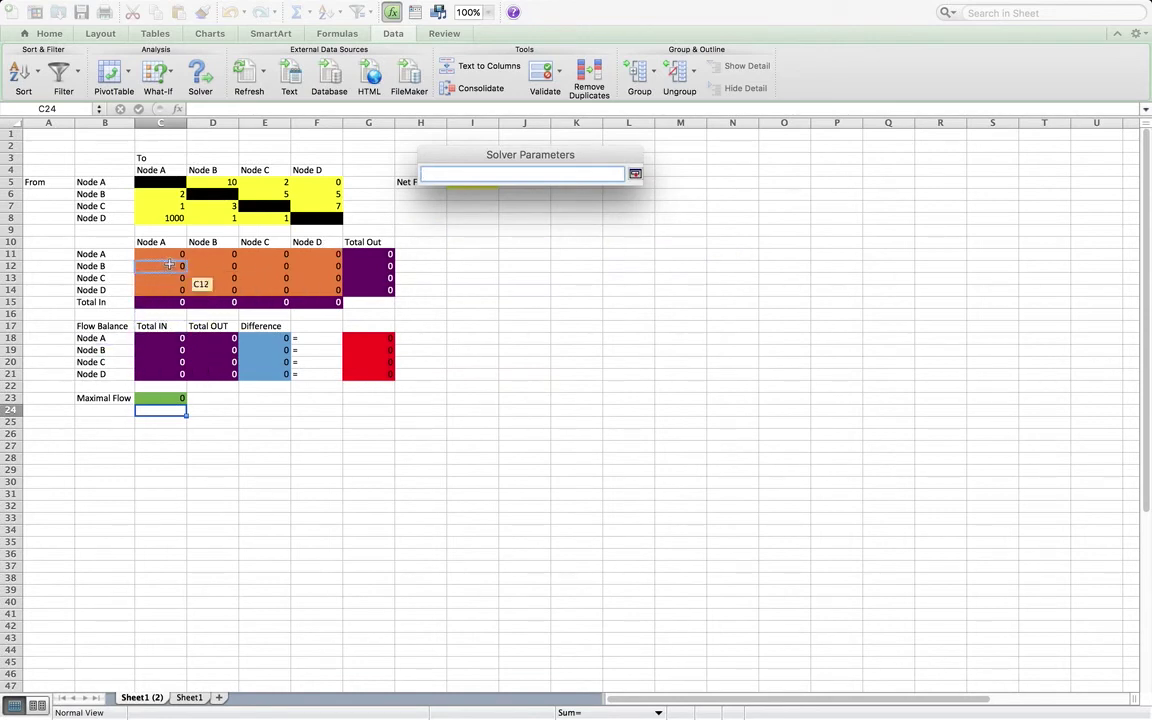
left_click_drag(168, 254, 328, 292)
key("Return")
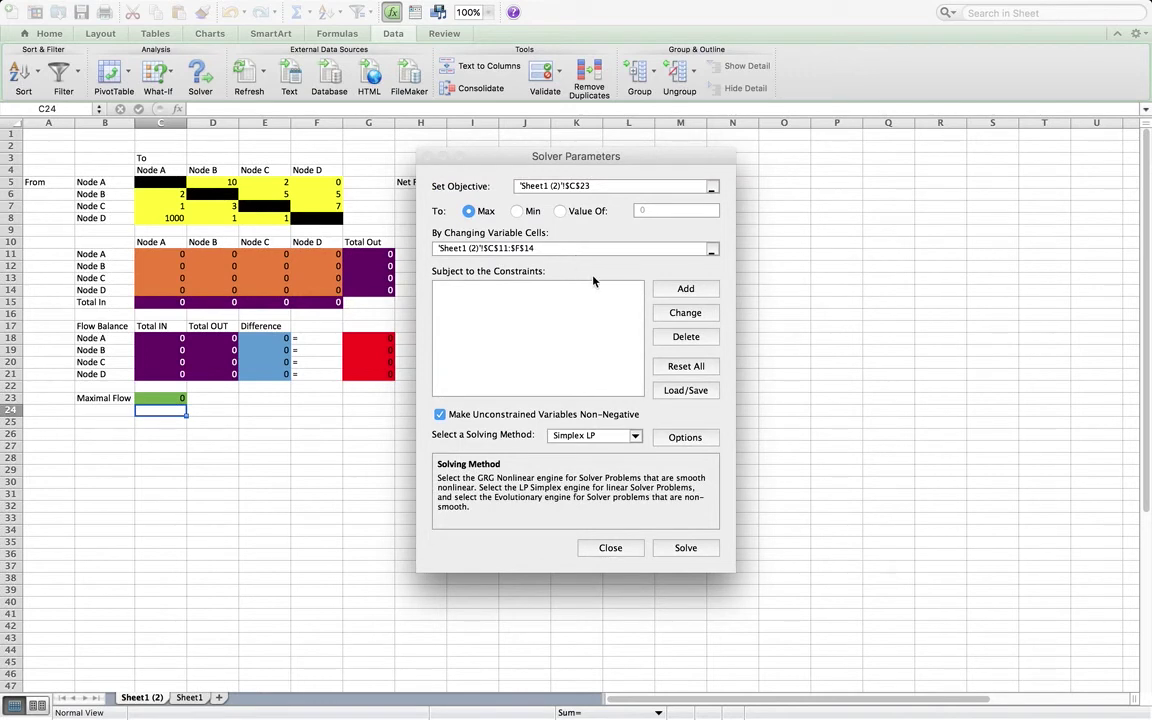
Add the constraint $C$11:$F$14 <= $C$5:$F$8 so each flow stays within capacity.
left_click(683, 290)
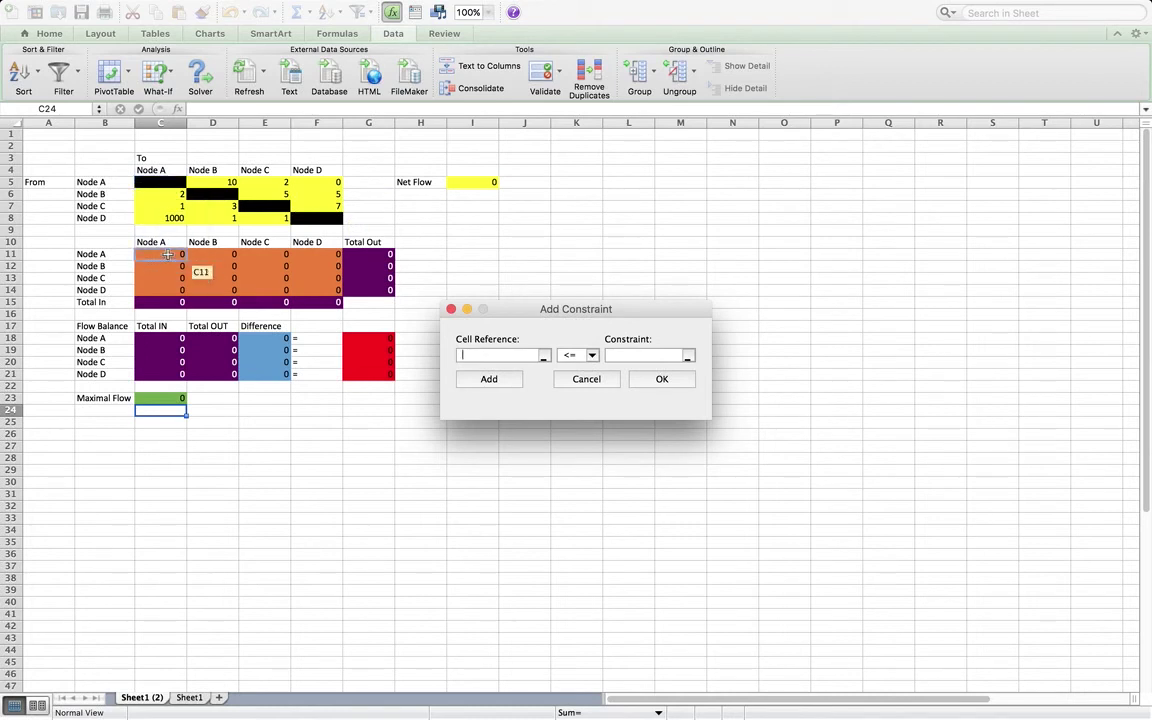
left_click_drag(168, 255, 312, 291)
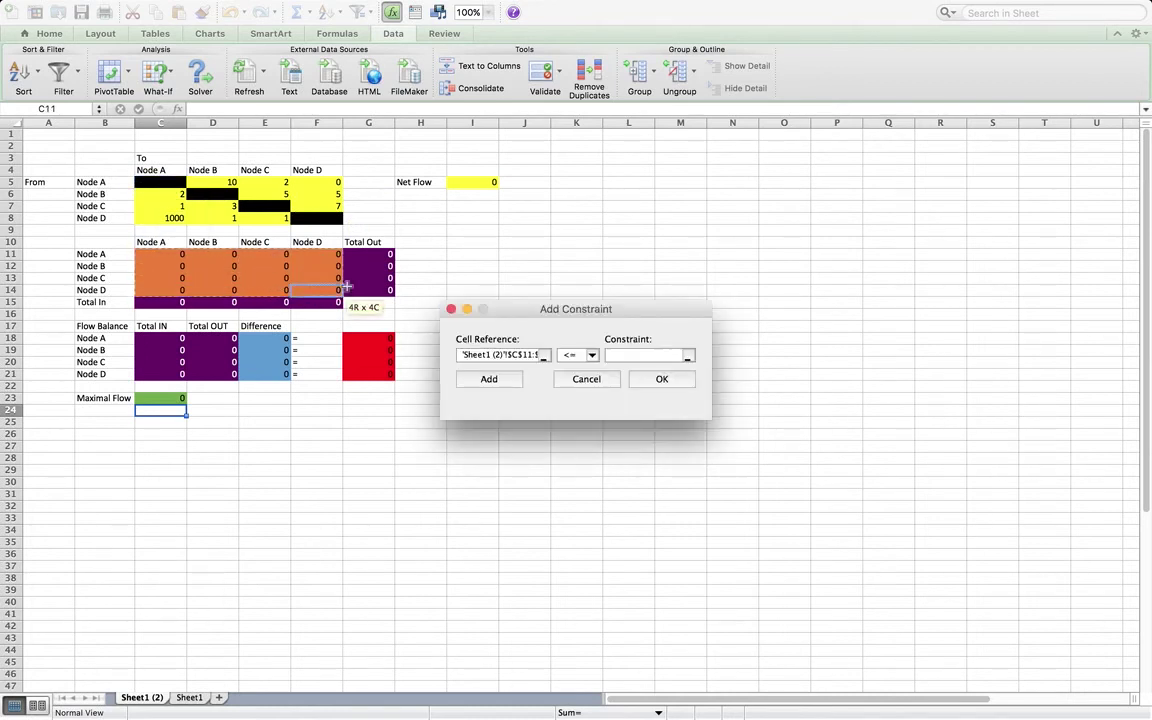
left_click(579, 362)
left_click(572, 377)
left_click(686, 356)
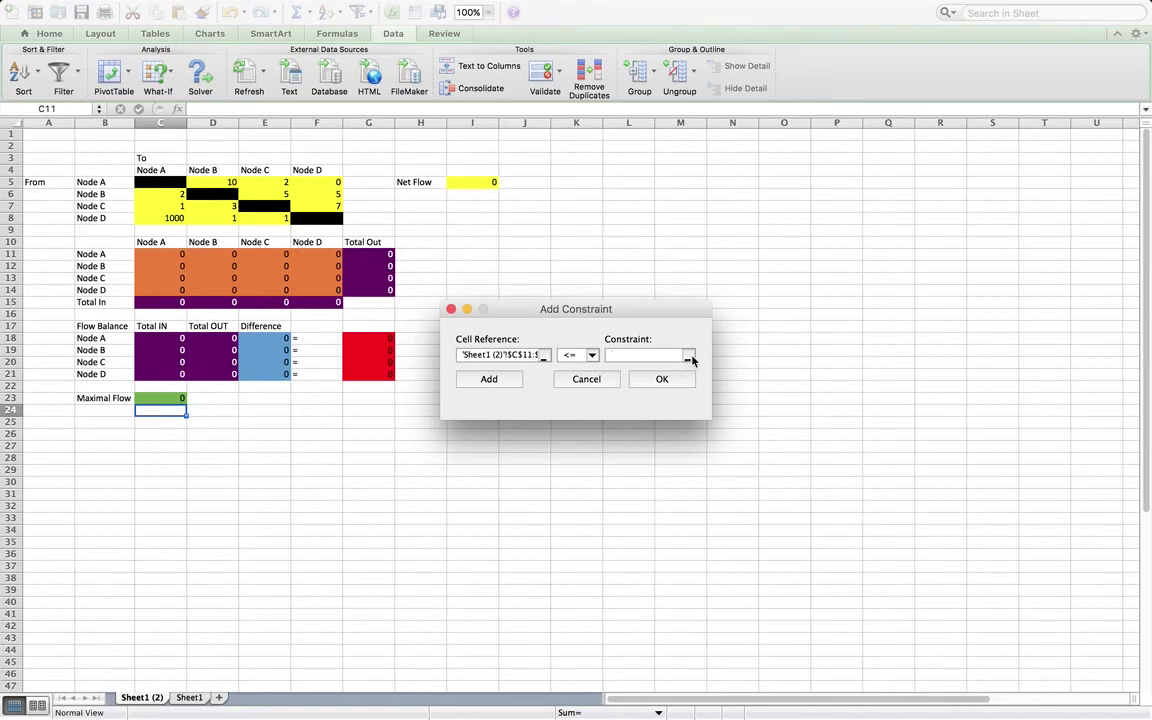
left_click(688, 356)
left_click_drag(170, 186, 310, 217)
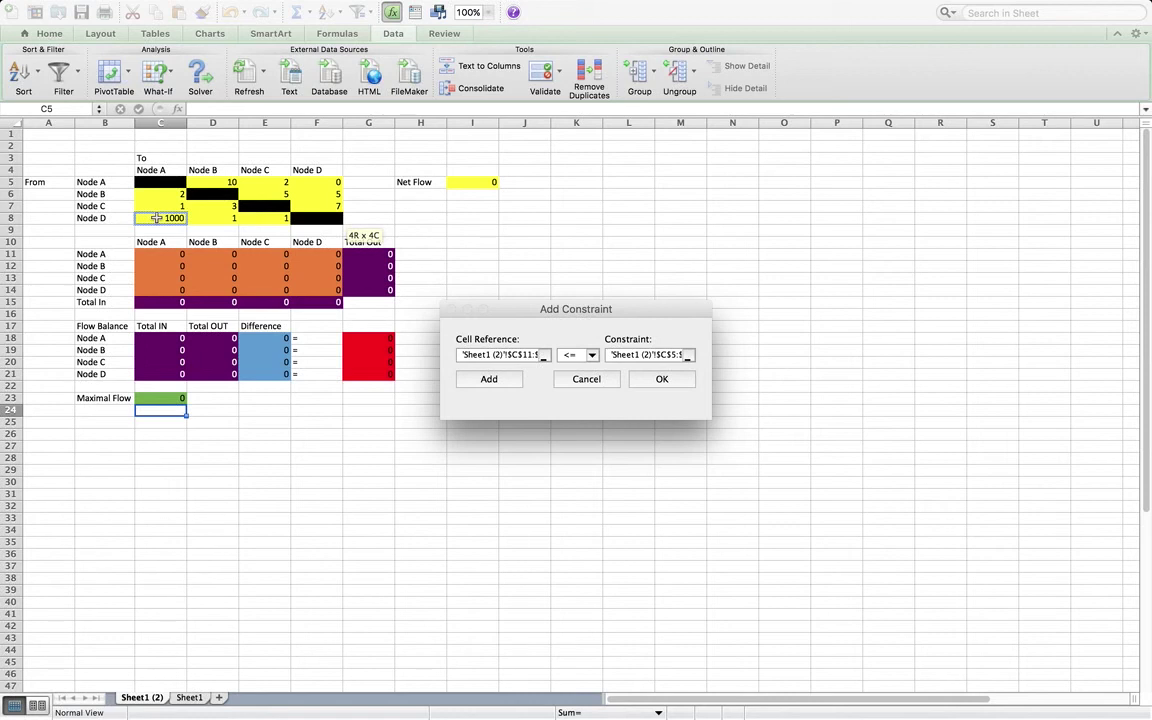
left_click(660, 380)
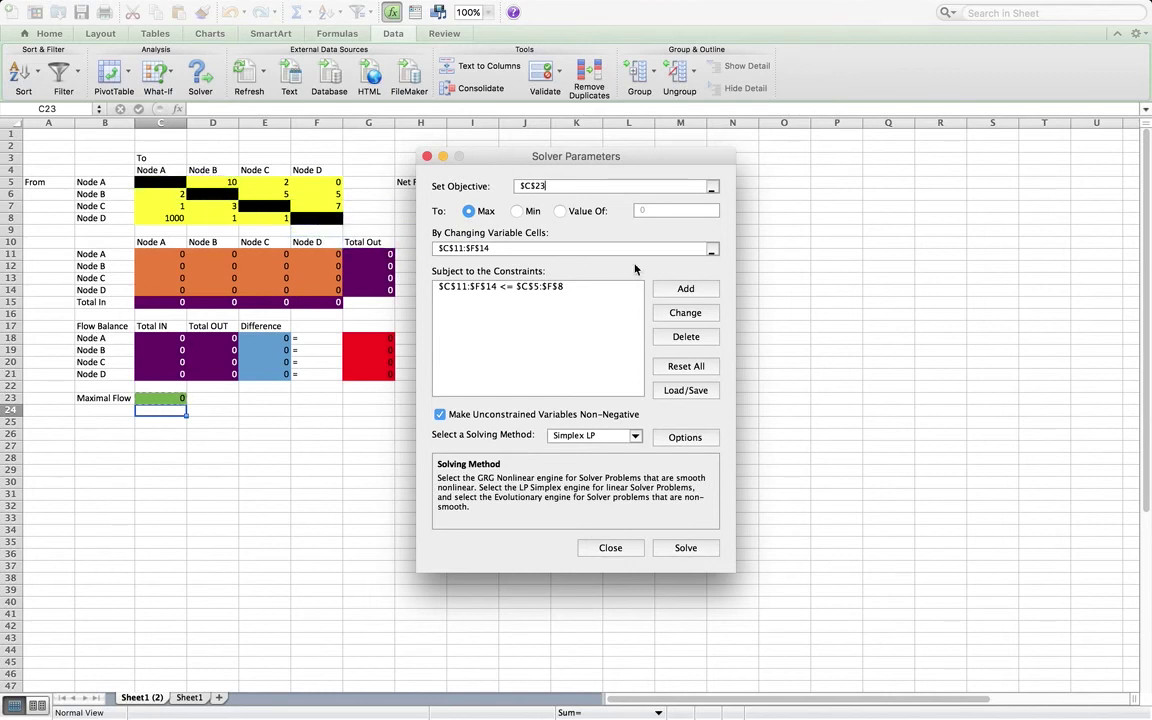
Add the constraint $E$18:$E$21 = $G$18:$G$21 and solve for maximal flow 12.
left_click(688, 289)
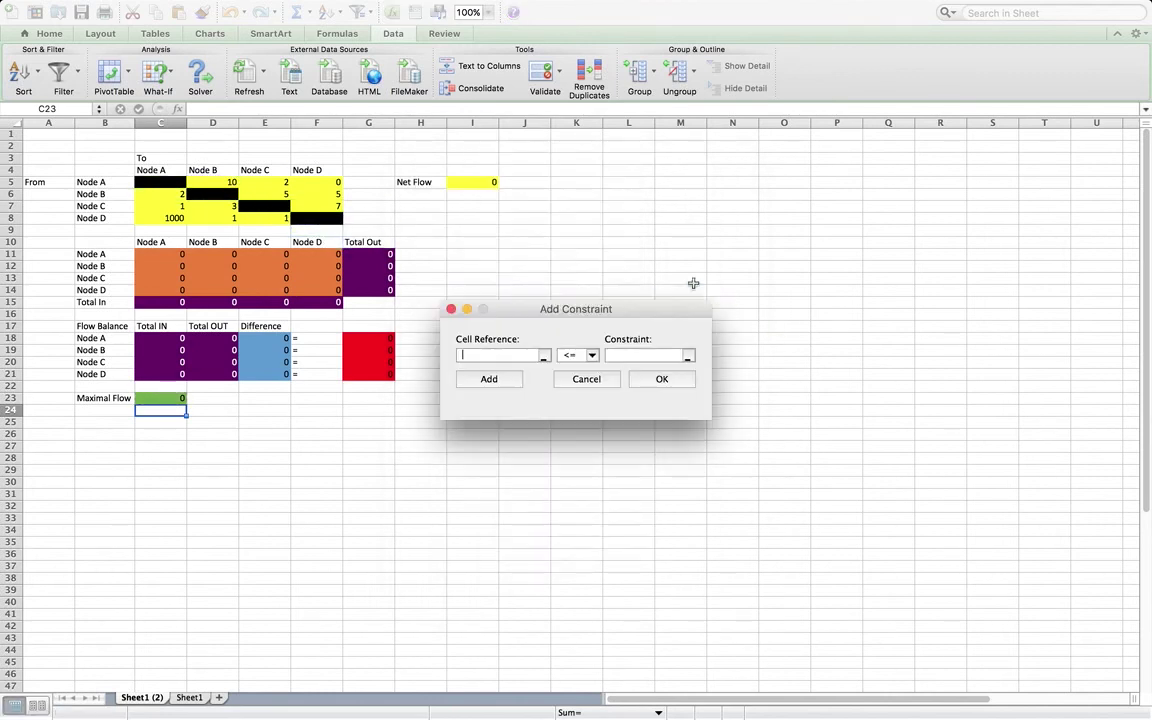
left_click(545, 356)
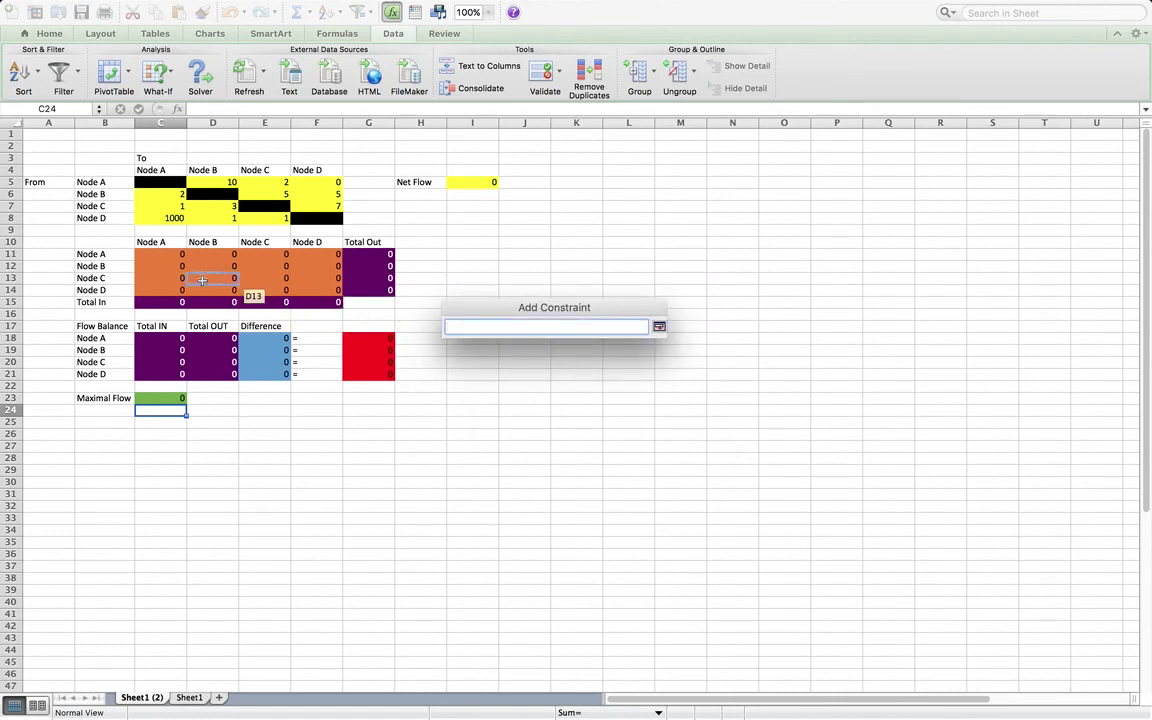
left_click_drag(255, 340, 265, 376)
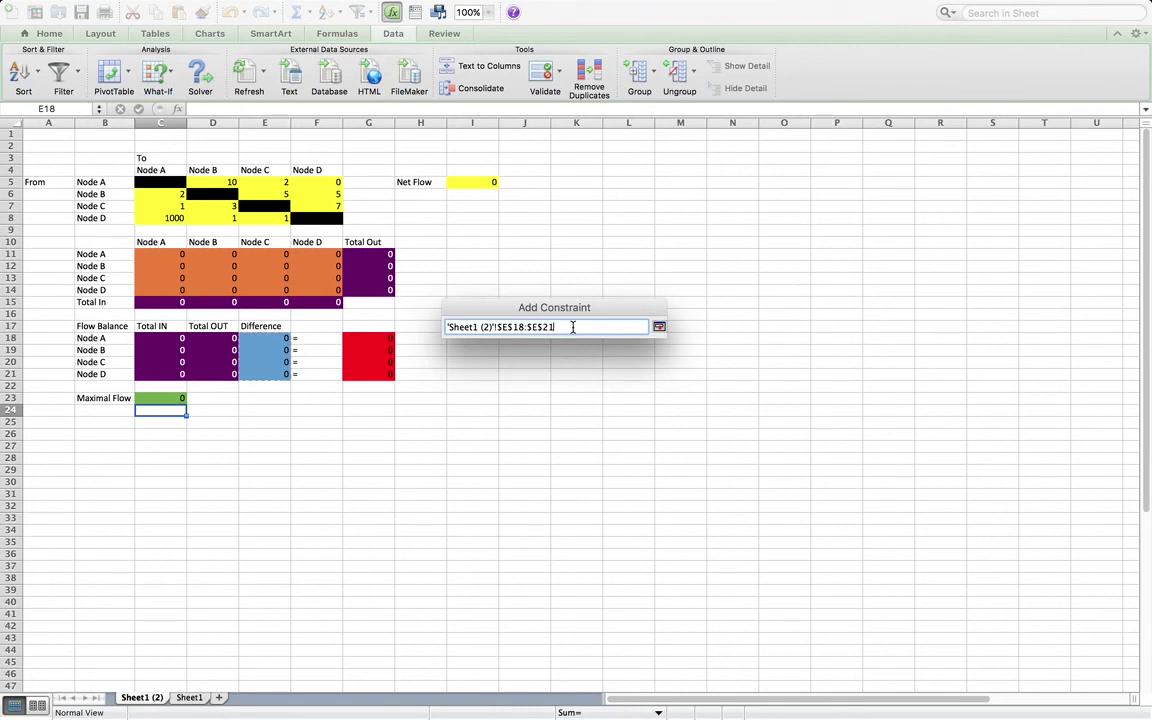
key("Return")
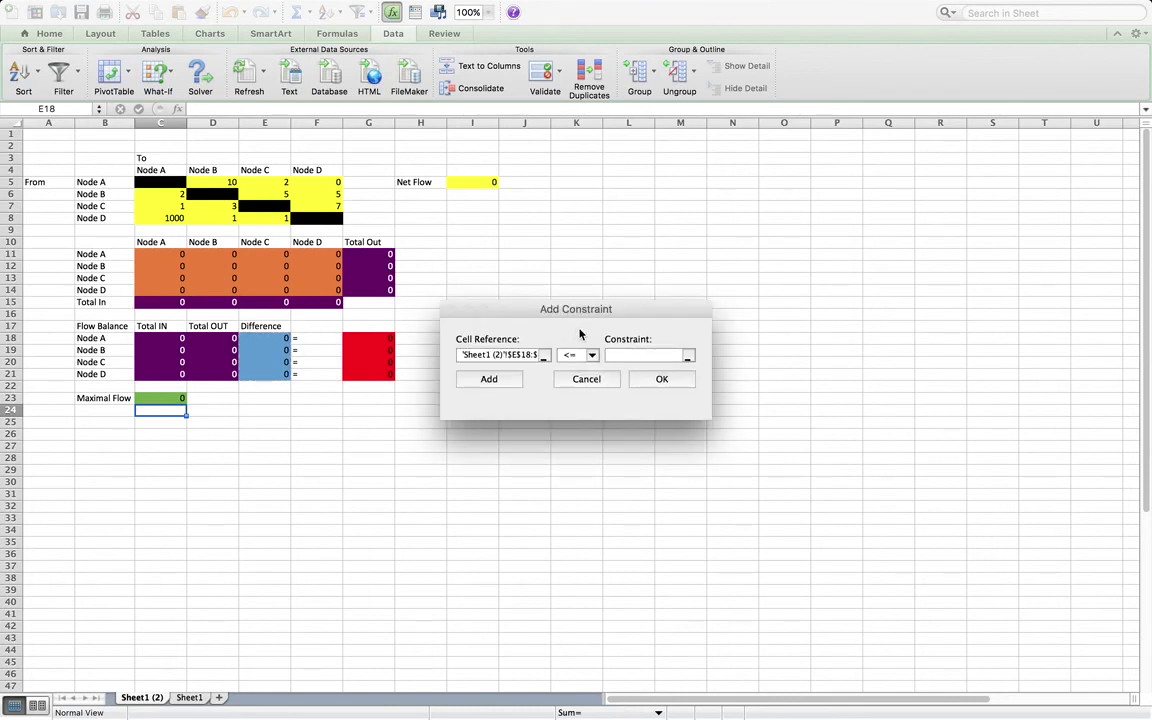
left_click(591, 355)
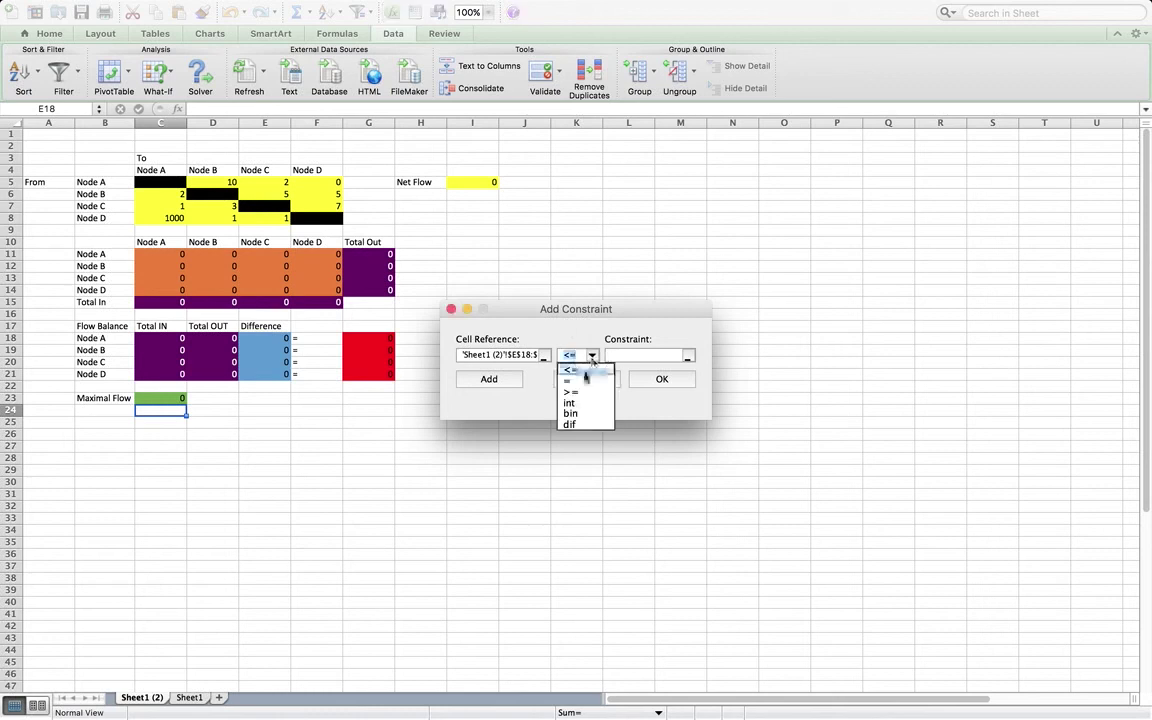
left_click(586, 380)
left_click(688, 357)
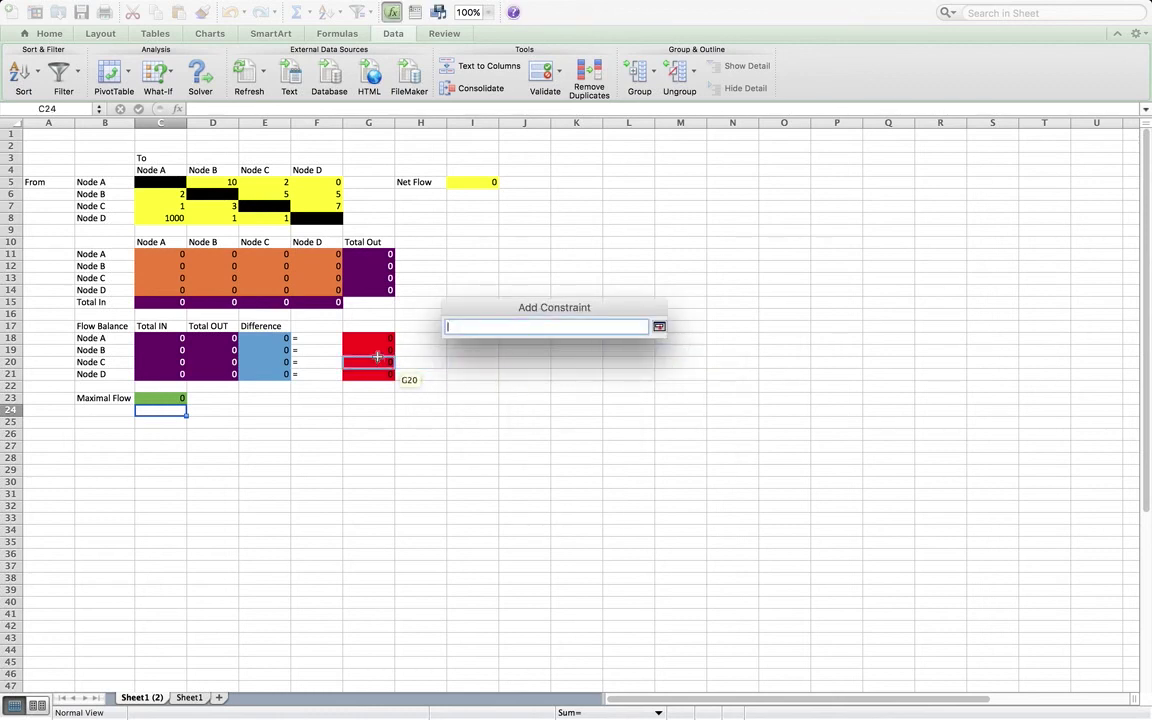
left_click_drag(380, 338, 379, 378)
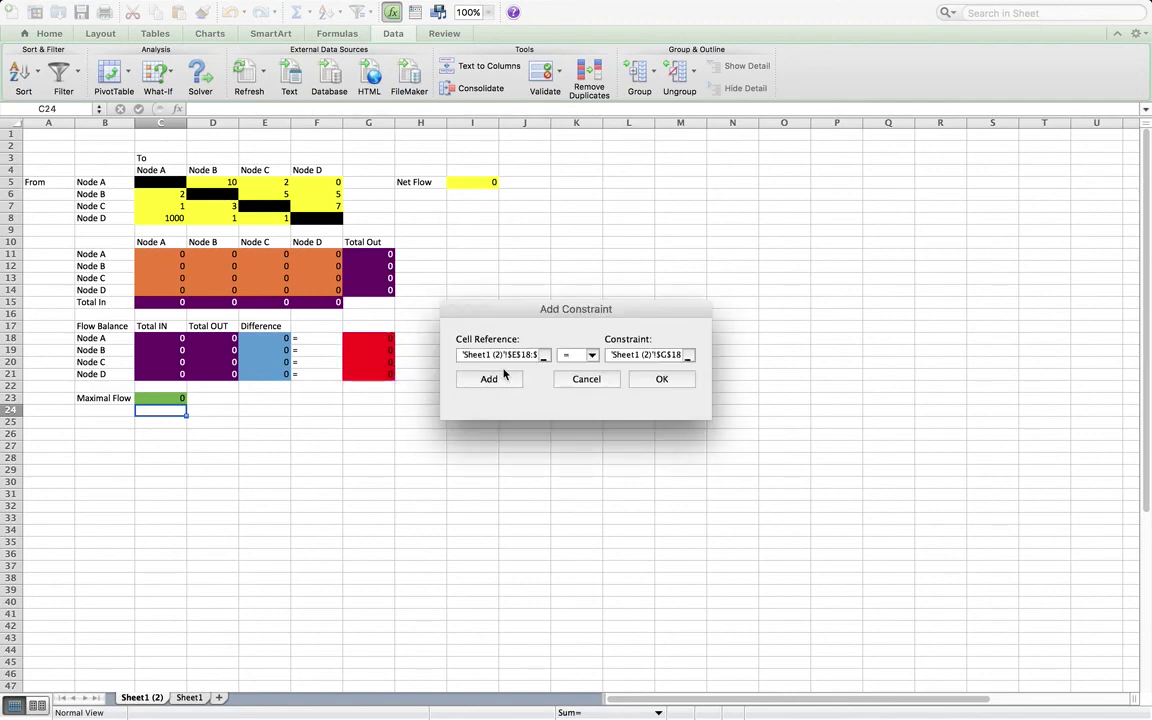
left_click(641, 379)
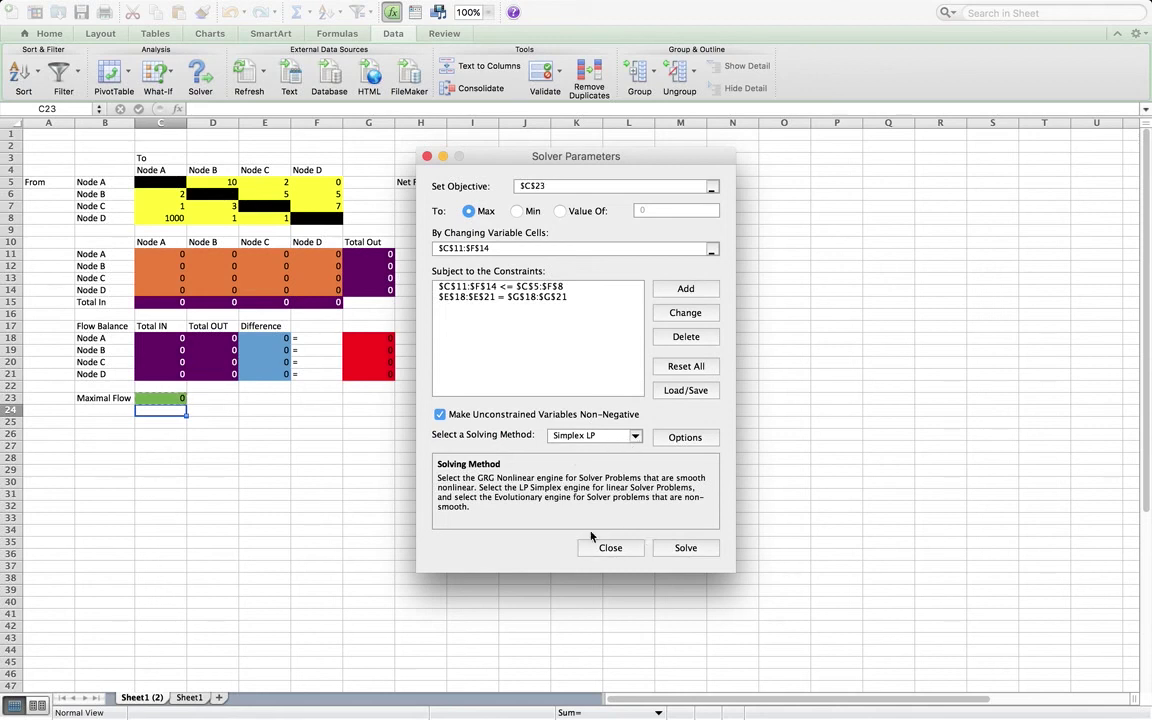
left_click(670, 549)
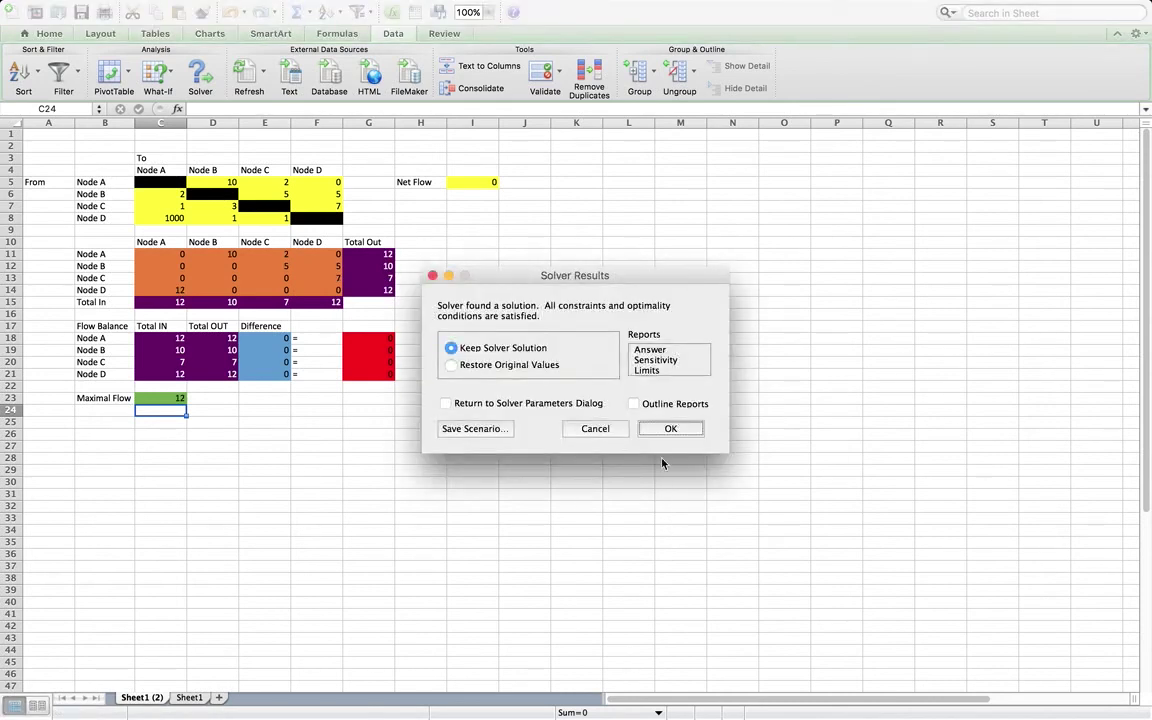
Keep Solver's solution and select C23 to confirm Maximal Flow is 12.
left_click(676, 432)
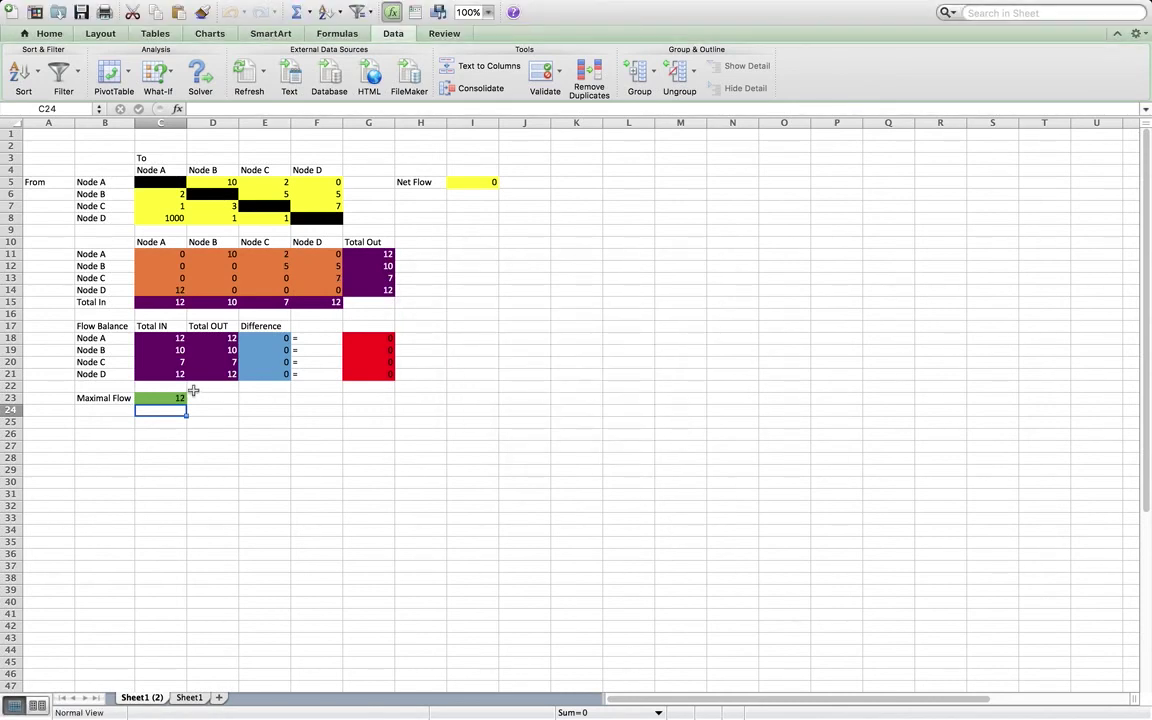
left_click(177, 398)
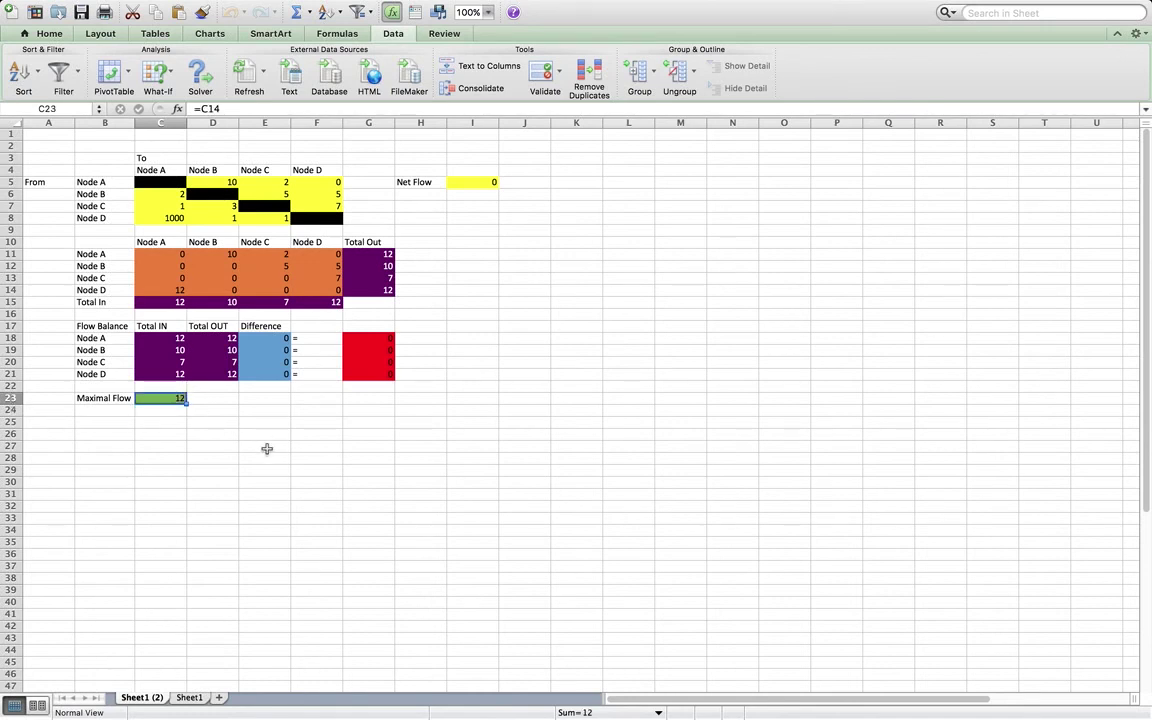